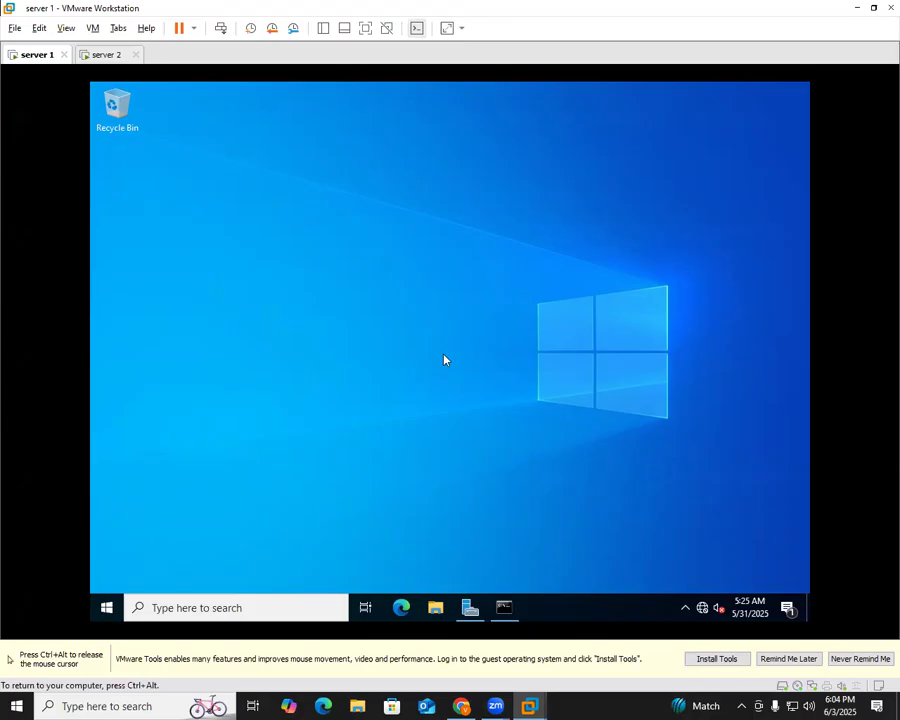
Capture keyboard and mouse input into the server 1 virtual machine
key(ctrl+alt)
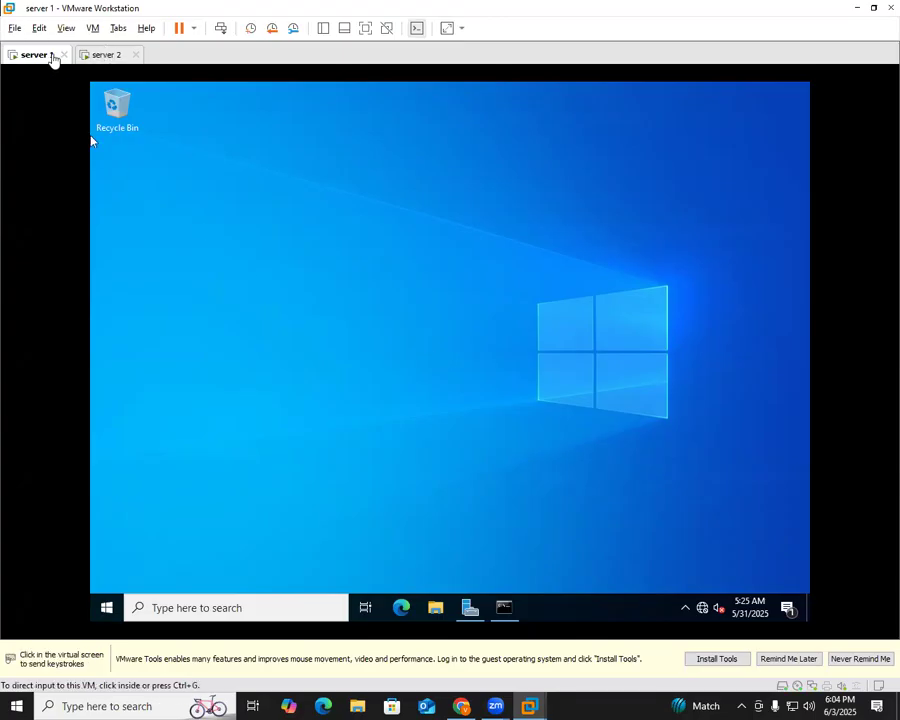
click(603, 340)
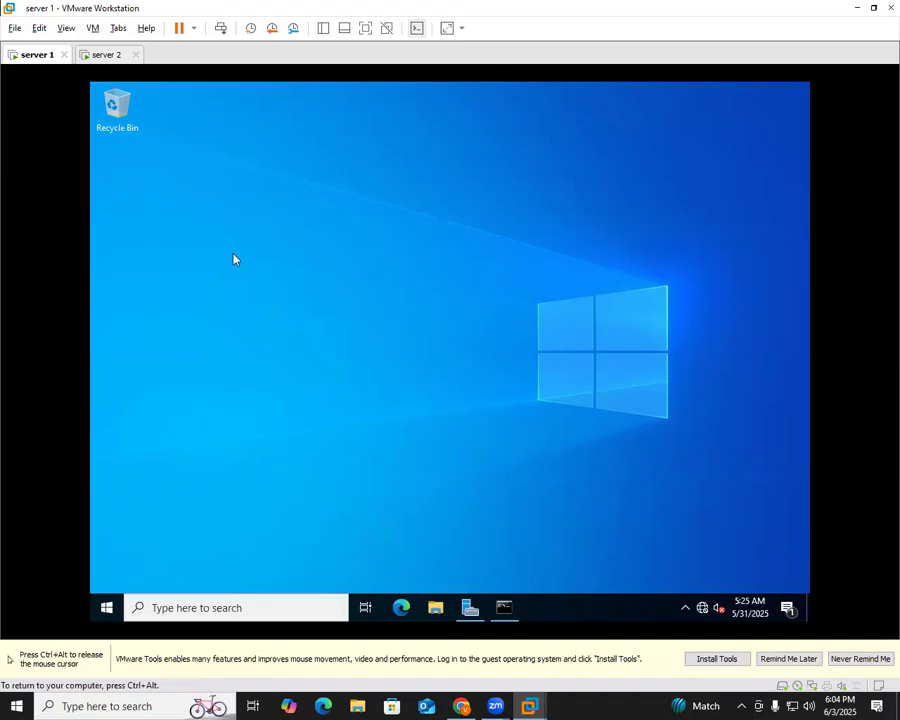
key(ctrl+alt)
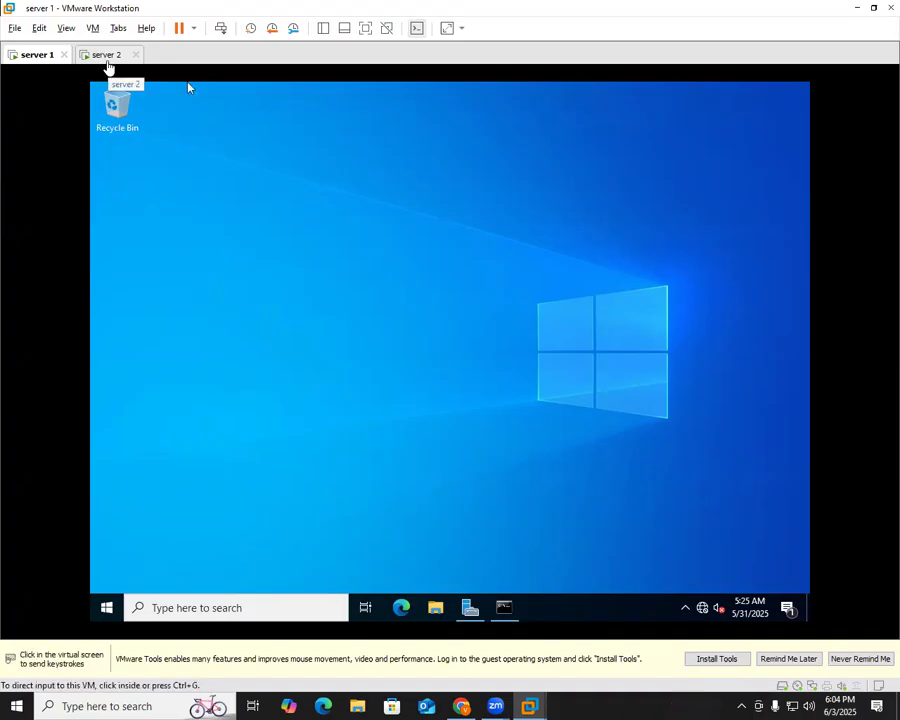
click(117, 74)
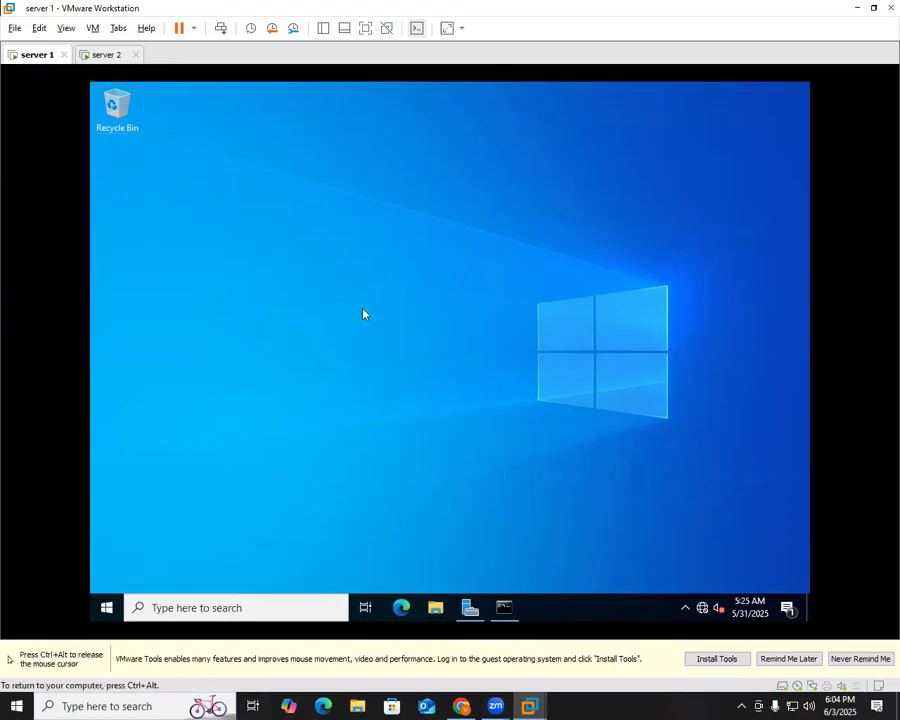
Run ipconfig in an admin Command Prompt on server 1 (192.168.22.100), then switch to server 2
key(super+r)
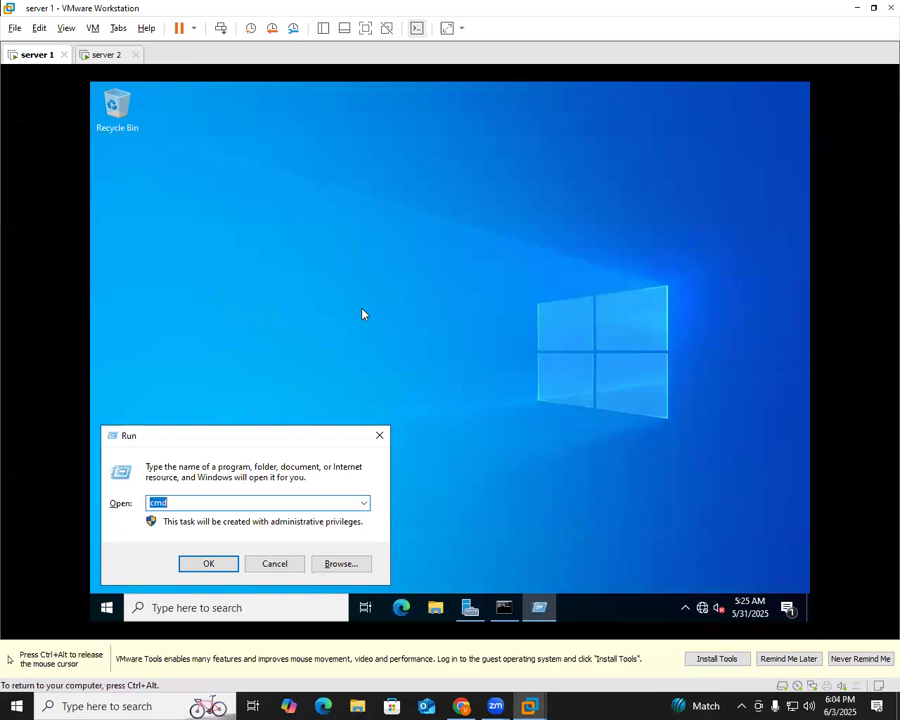
key(Return)
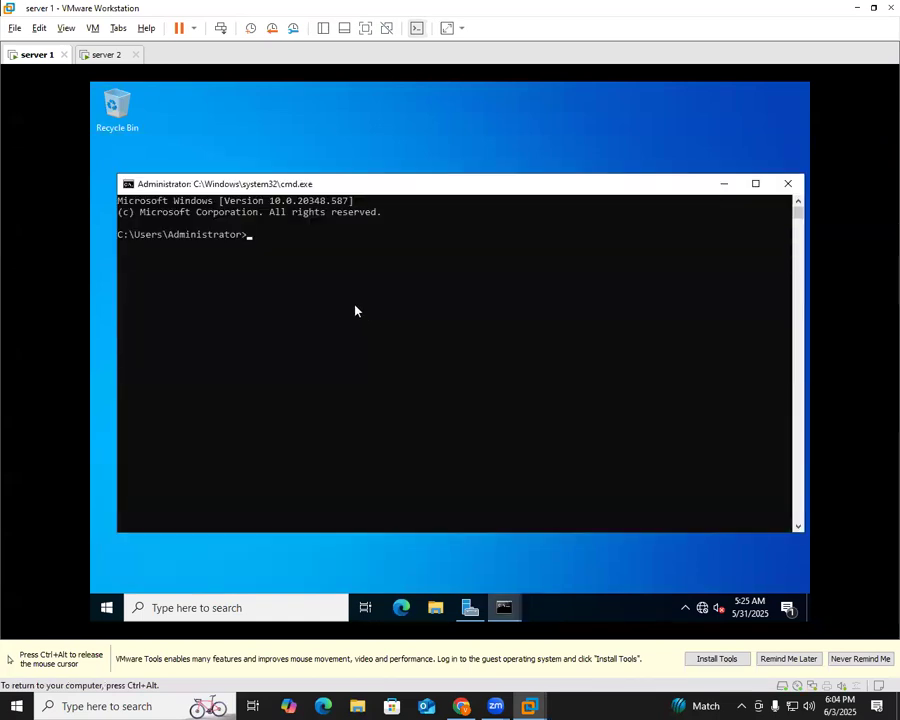
text(ipconfig)
key(Return)
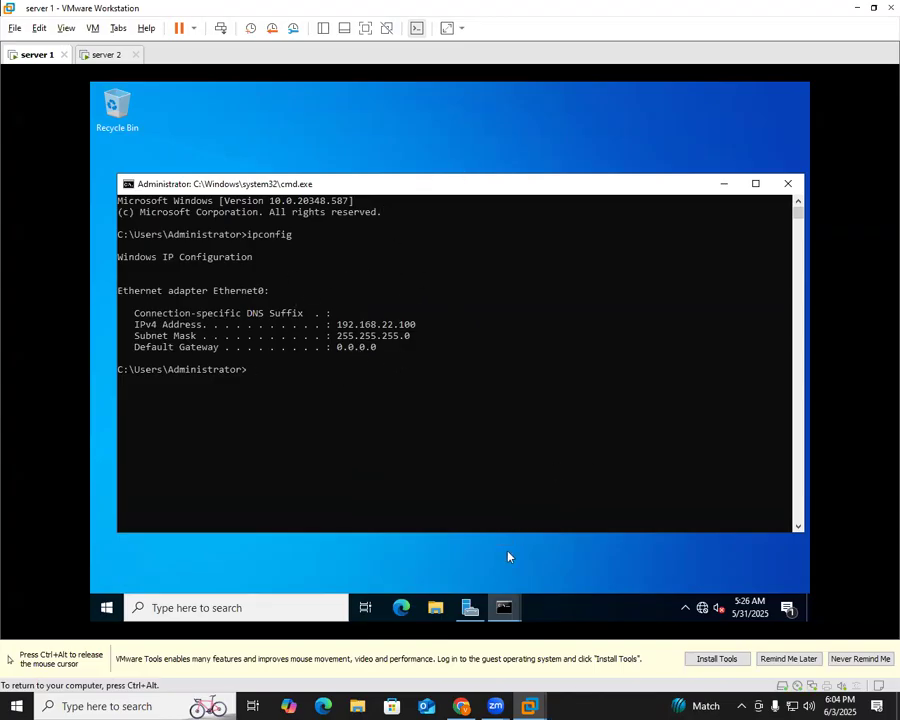
click(480, 460)
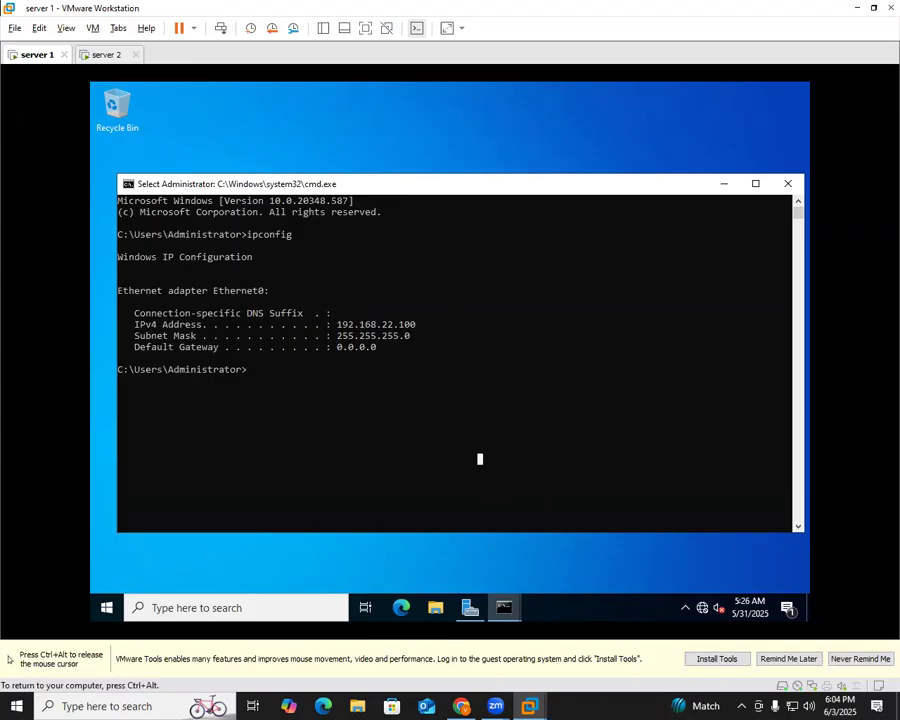
click(105, 54)
Open Command Prompt on server 2 and run ipconfig, showing 192.168.22.1
click(259, 283)
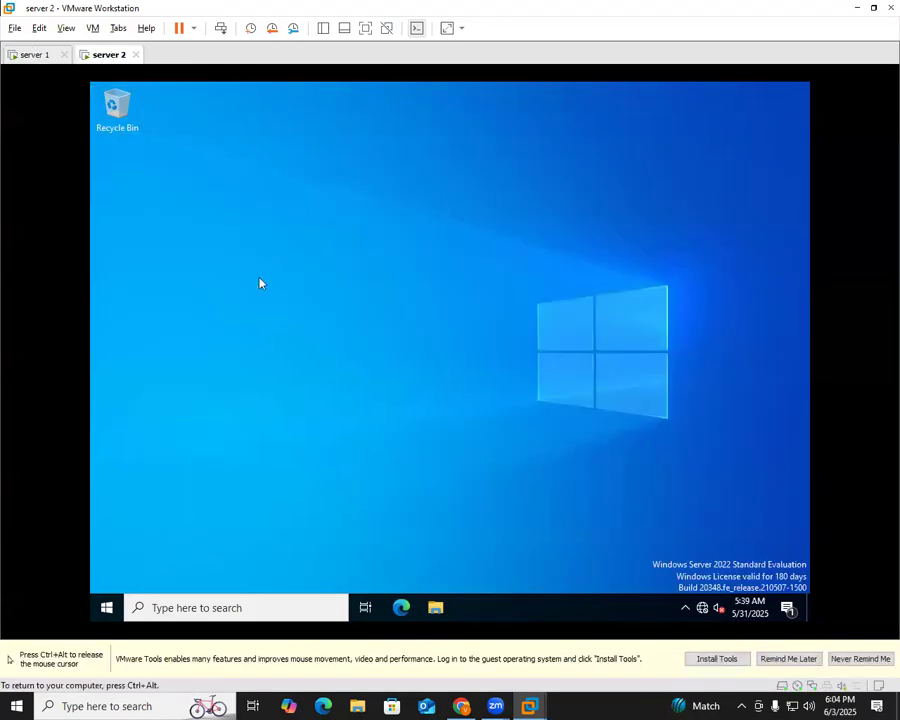
key(super+r)
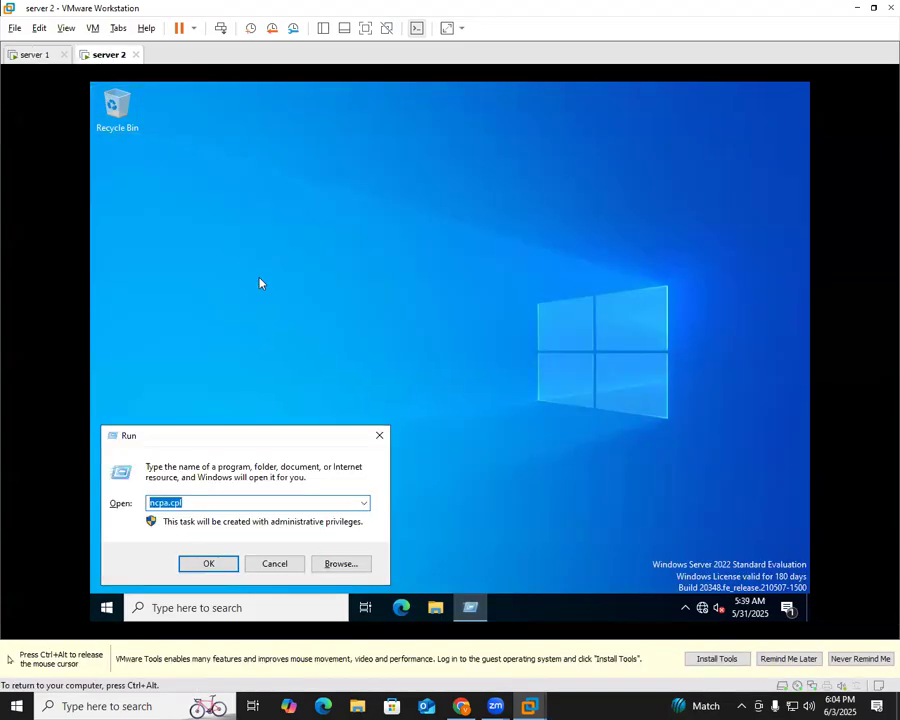
text(cmd)
key(Return)
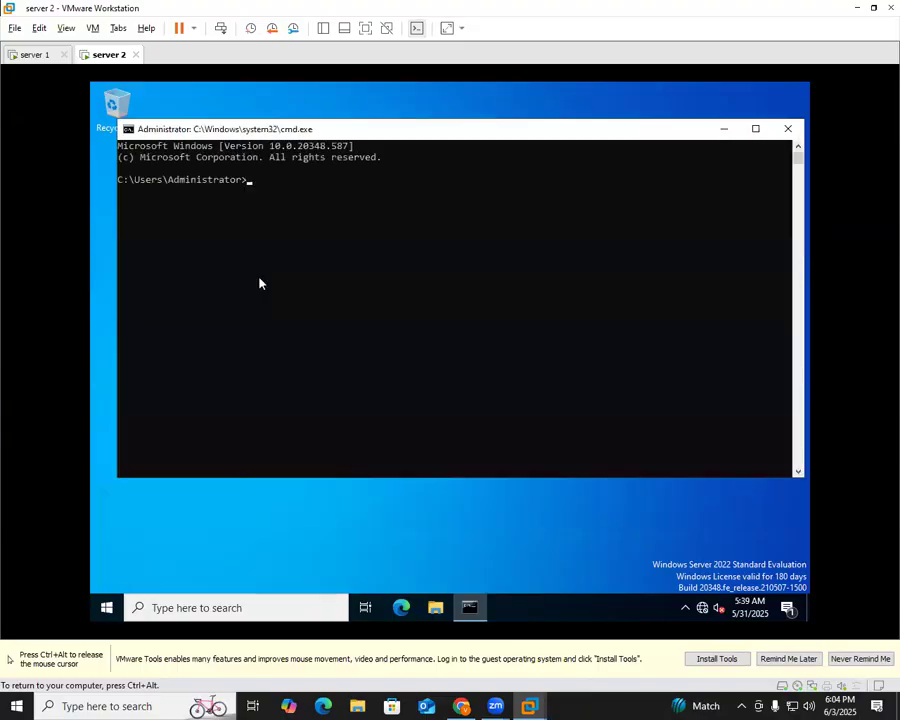
text(ipconfig)
key(Return)
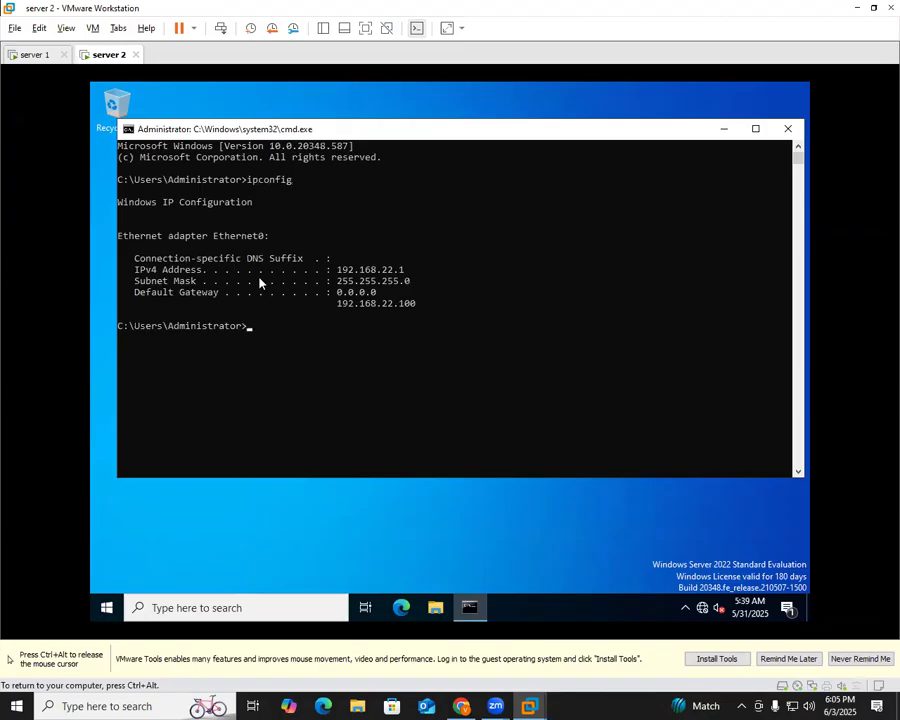
Ping server 1 at 192.168.22.100, correcting the mistyped address, and get replies
text(ping 192.1368.22.100)
key(Return)
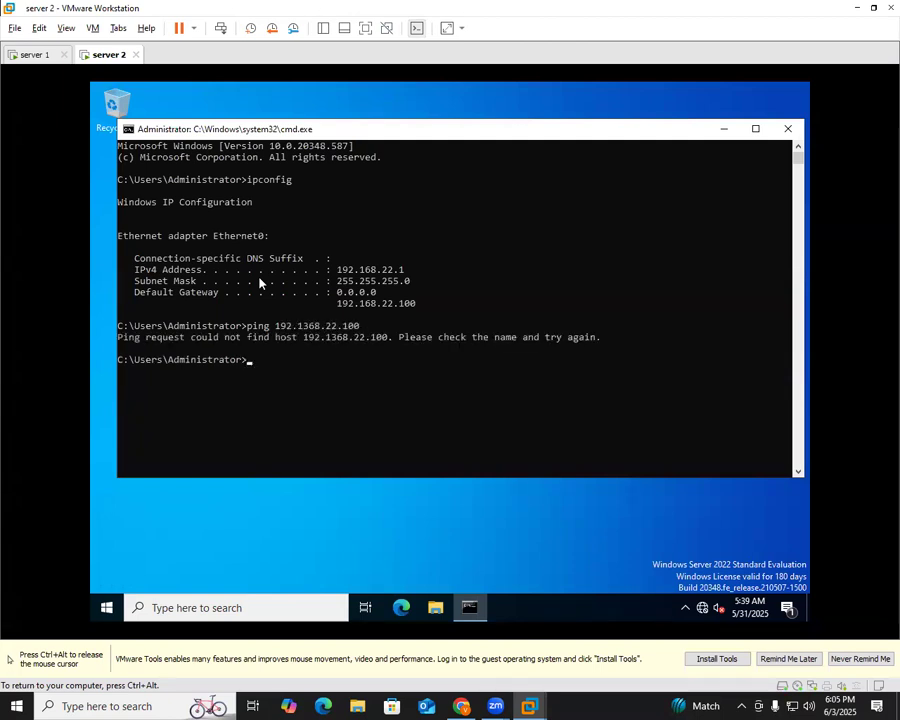
text(ping 192.168.22.100)
key(Return)
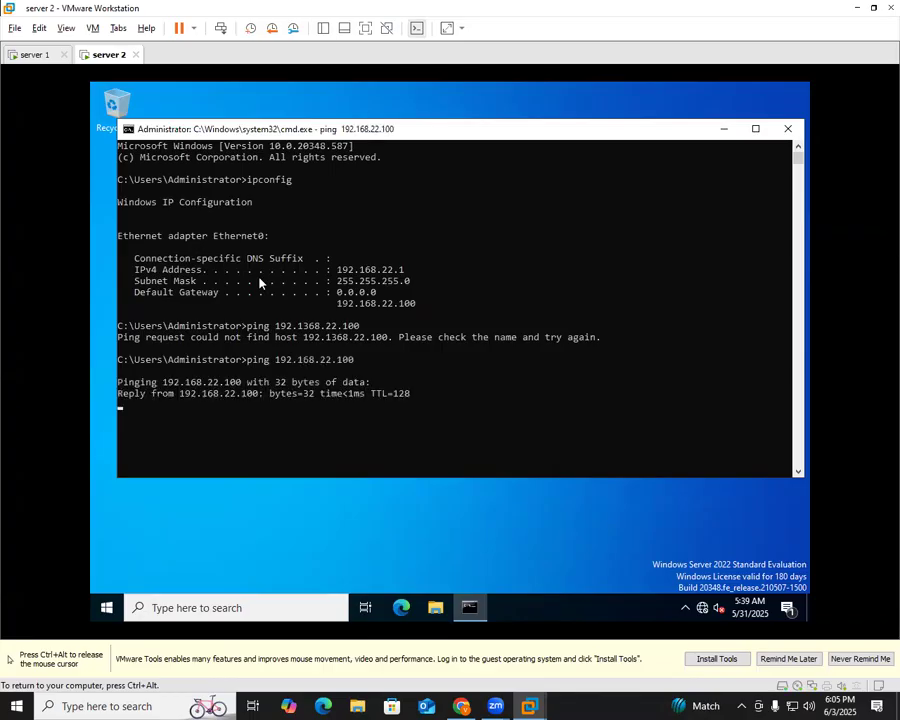
Ping server 2 at 192.168.22.1 from server 1, minimize the console, and open Start
click(38, 57)
click(337, 398)
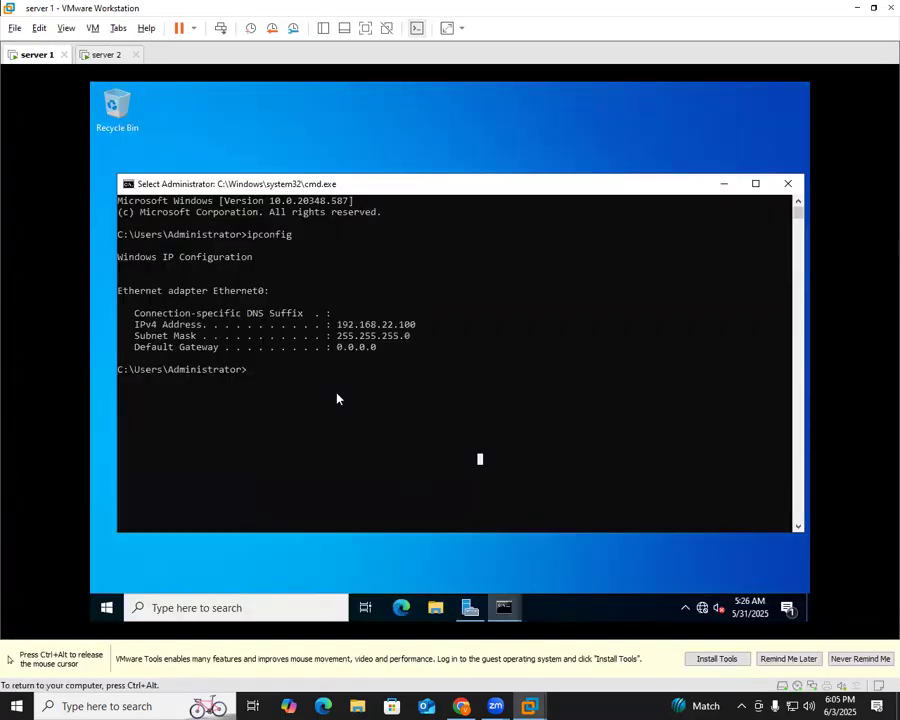
text(ping 192.168.22.1)
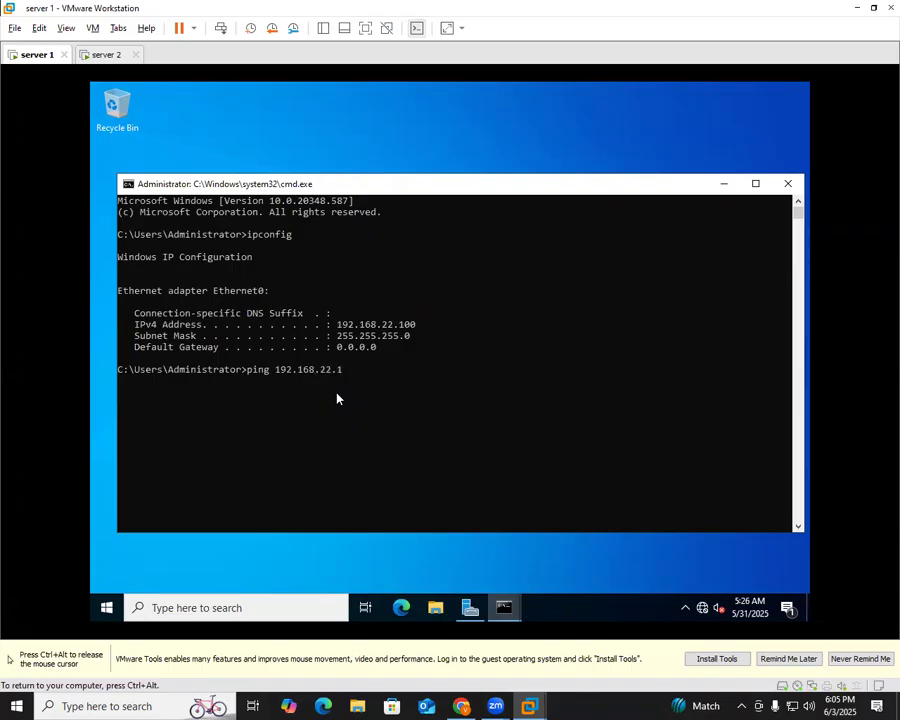
key(Return)
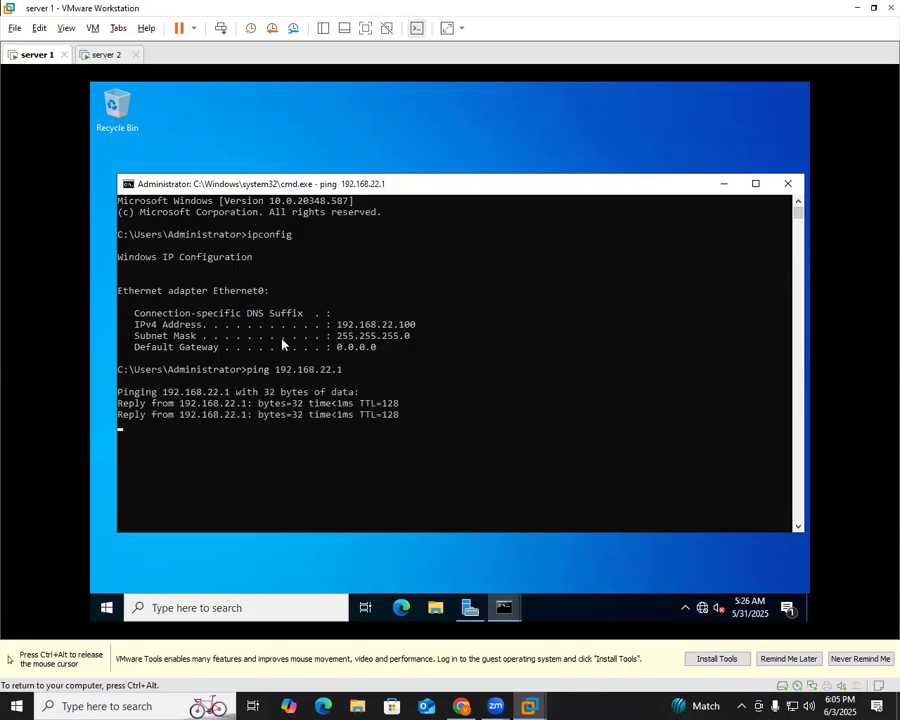
click(724, 184)
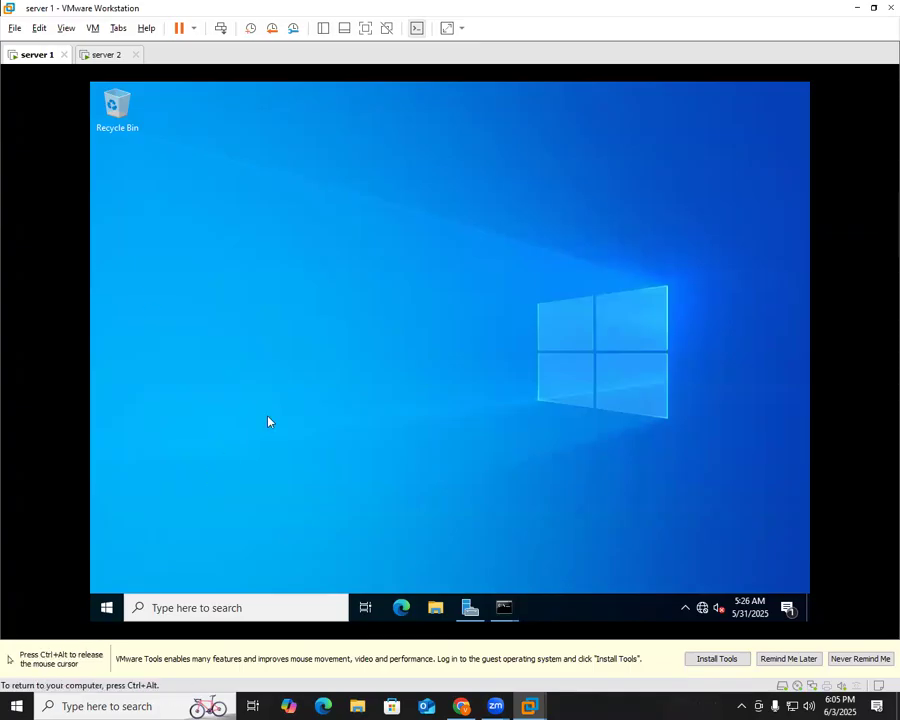
click(107, 607)
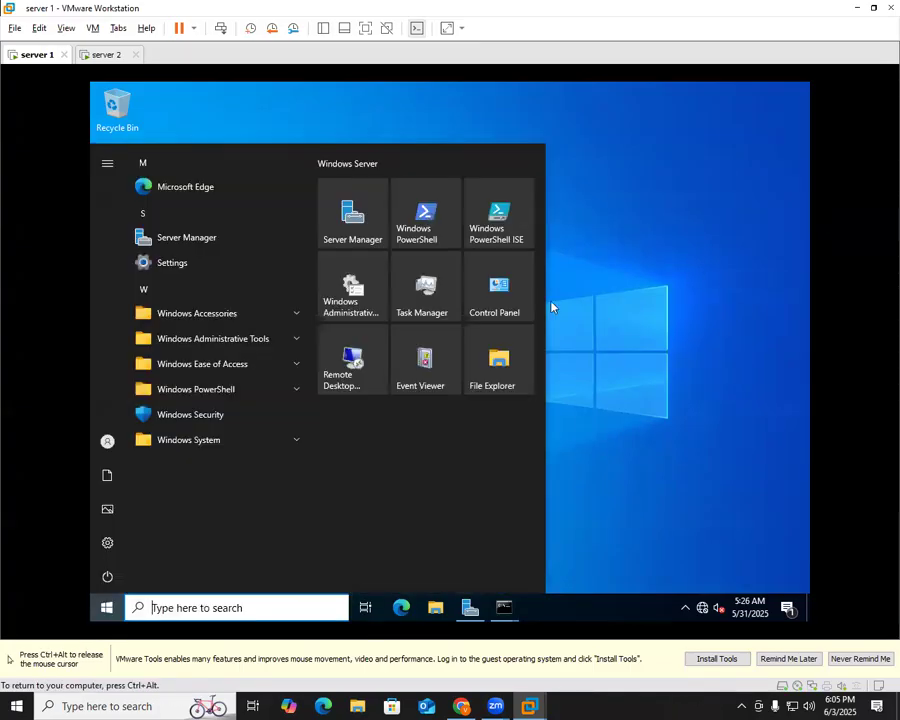
Launch Server Manager and start the Add Roles and Features Wizard up to the roles page
click(353, 222)
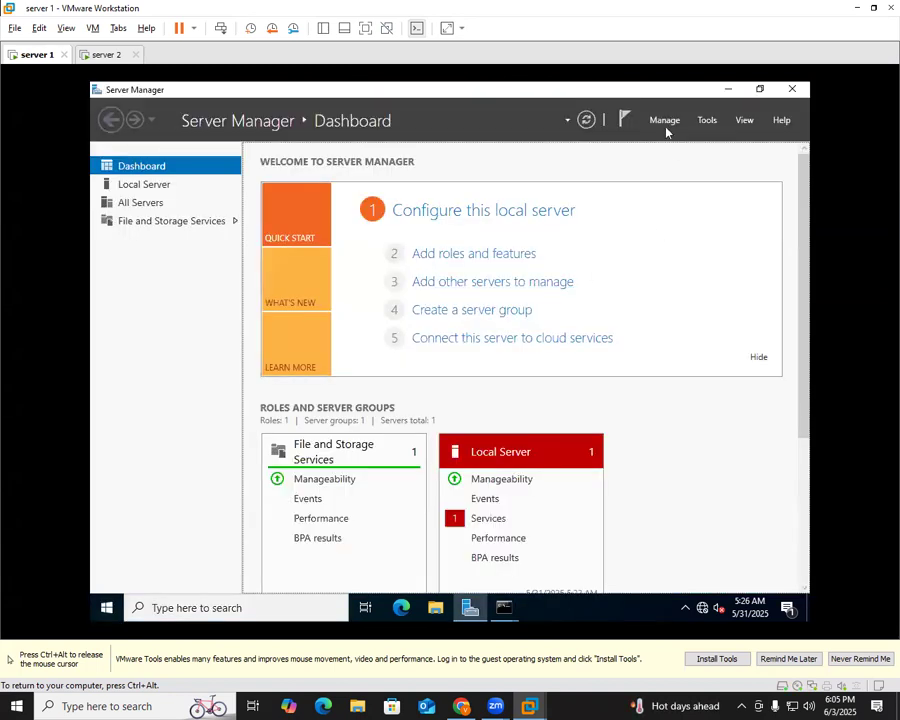
click(666, 127)
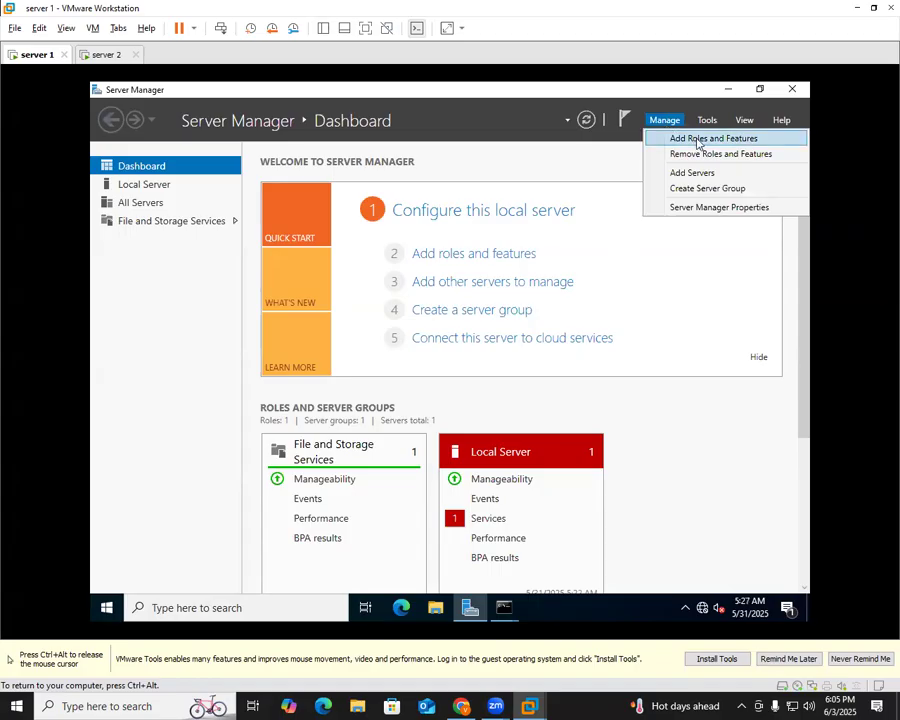
click(696, 140)
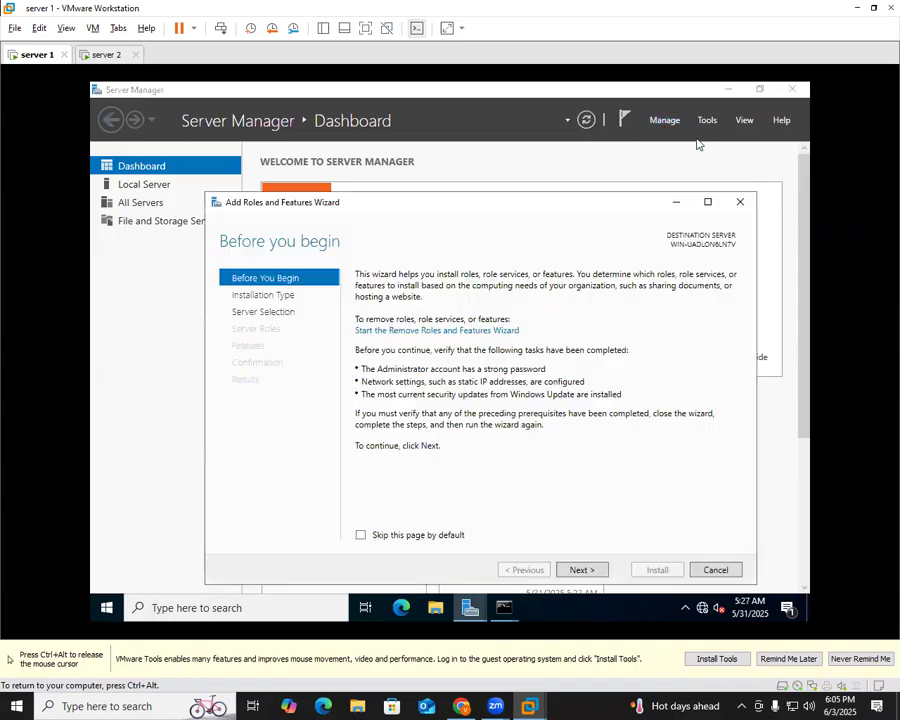
click(583, 571)
click(583, 571)
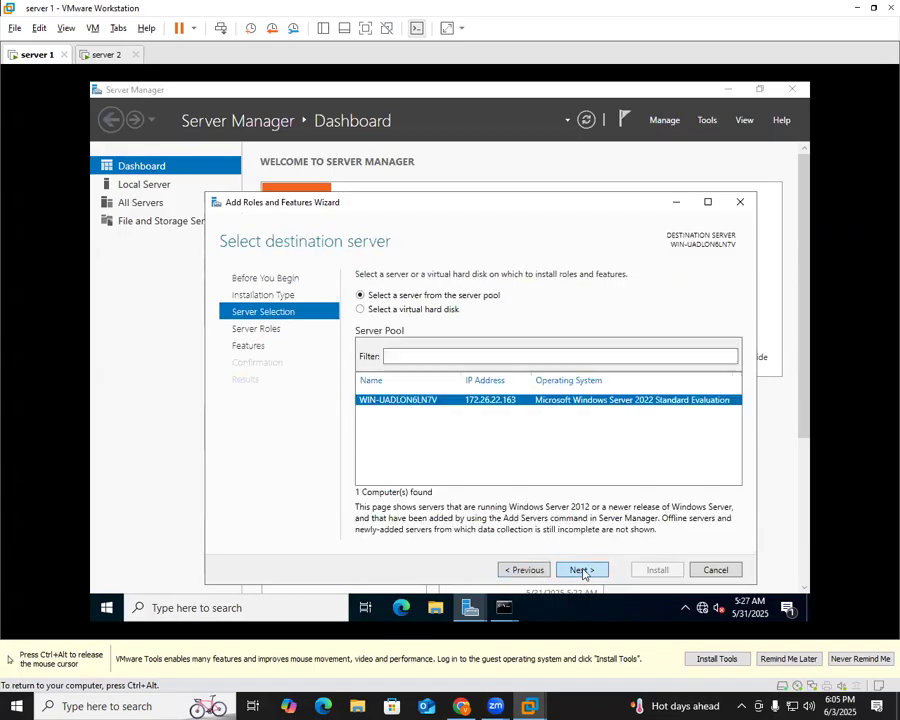
click(583, 571)
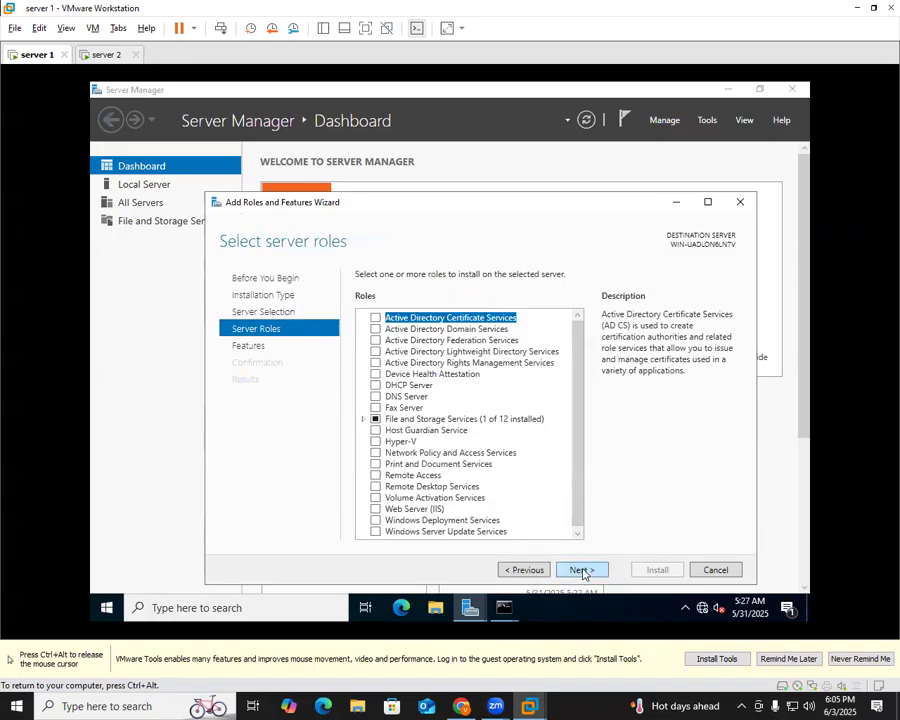
Select Active Directory Domain Services with its management features and allow automatic restart
click(458, 330)
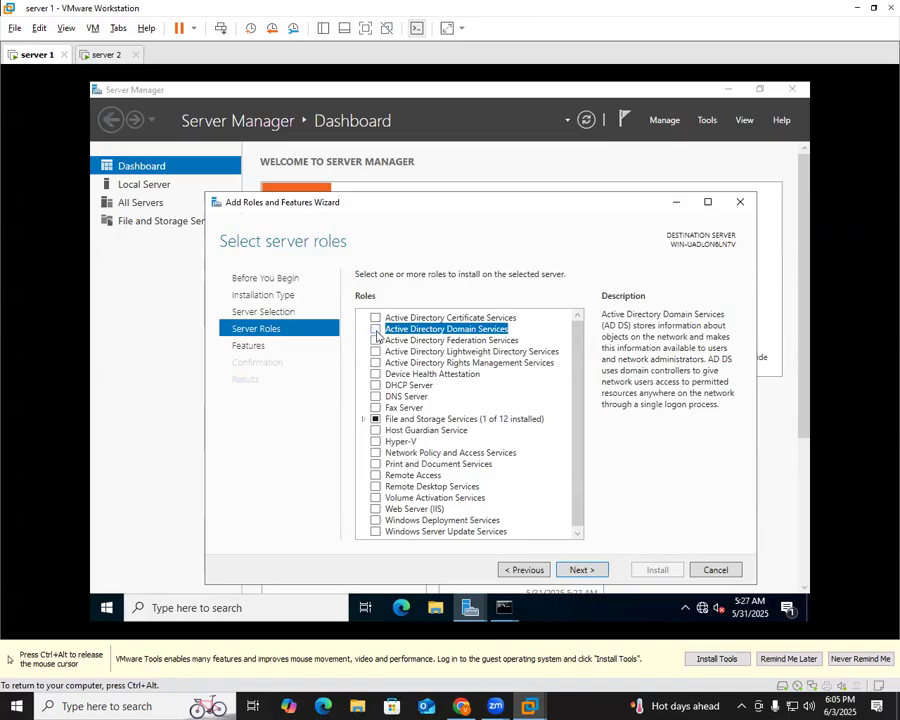
click(374, 330)
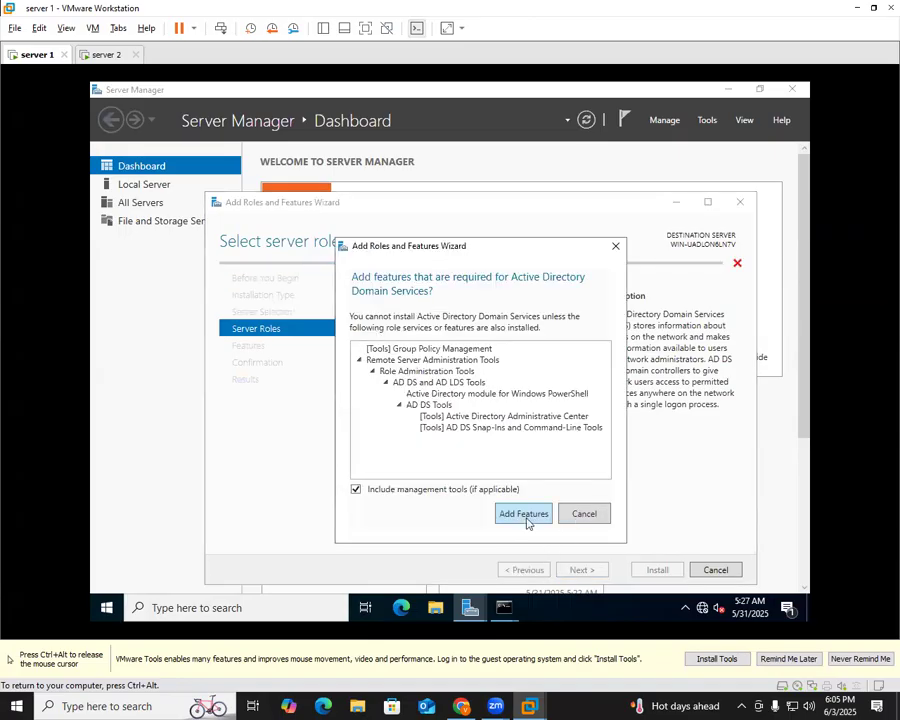
click(525, 517)
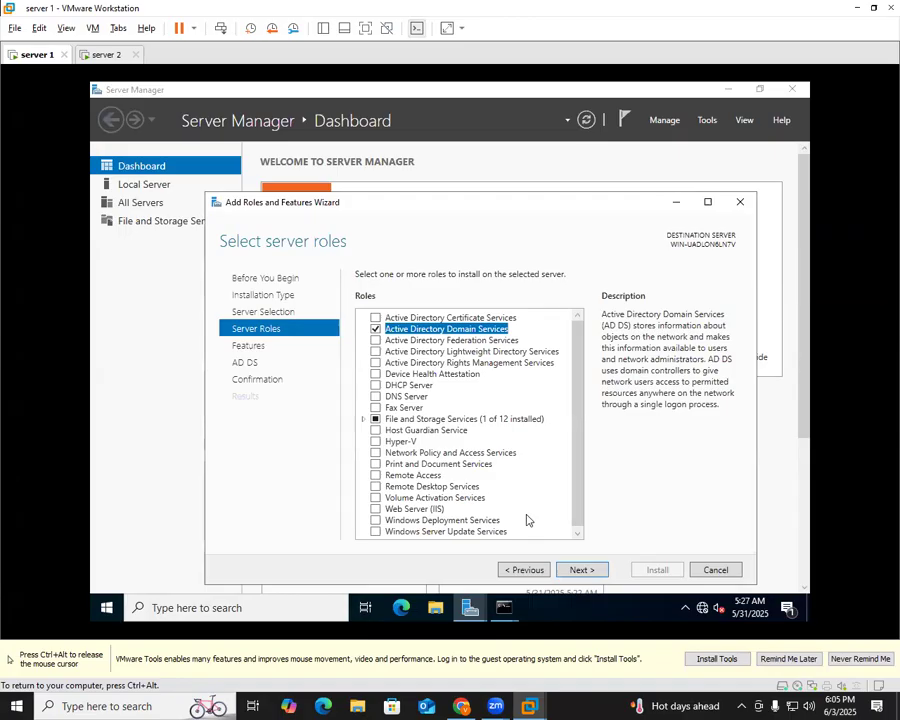
click(580, 570)
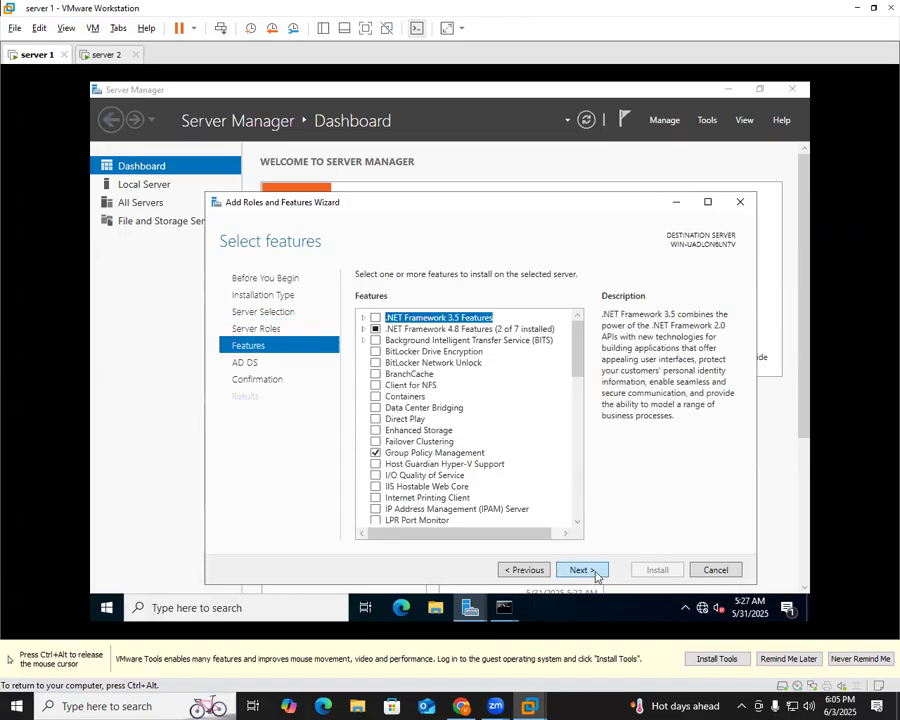
click(581, 570)
click(582, 570)
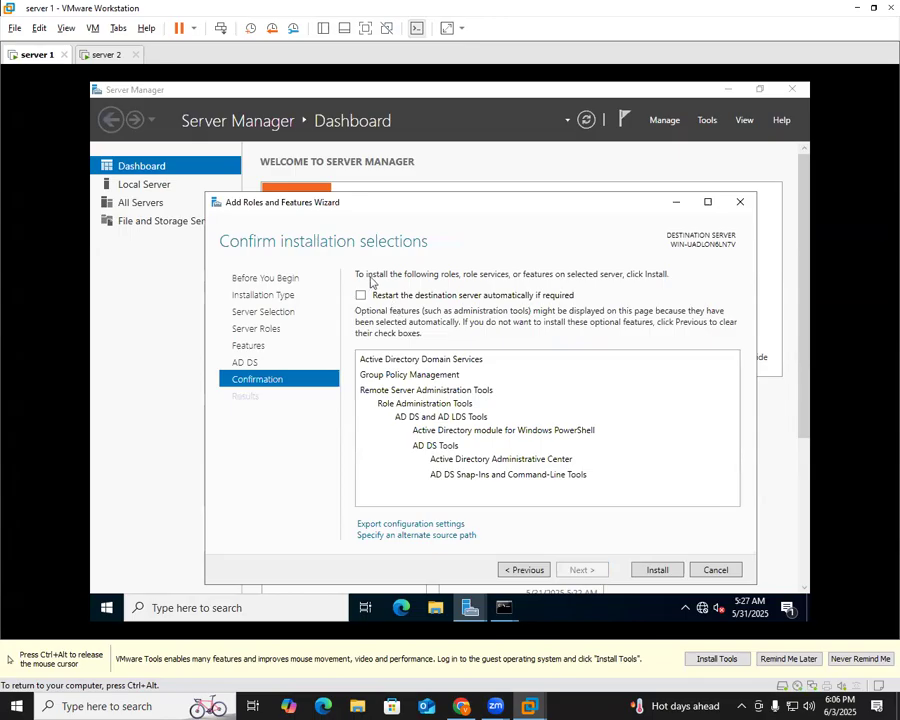
click(372, 295)
Confirm automatic restarts and install Active Directory Domain Services with its tools
click(491, 394)
click(655, 569)
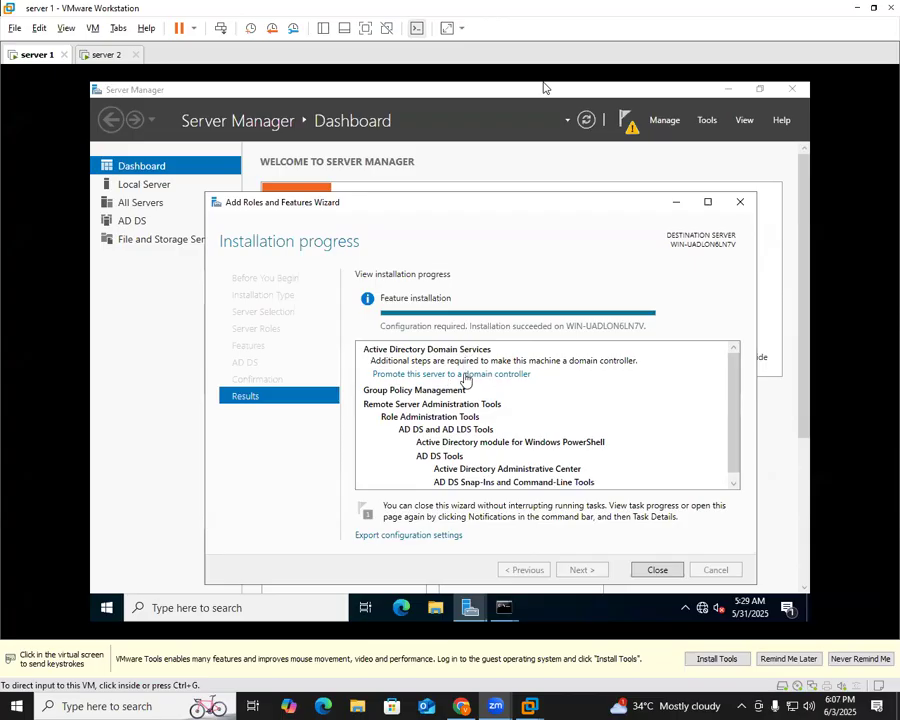
Promote server 1 to a domain controller in a new forest with root domain tata.com
click(478, 381)
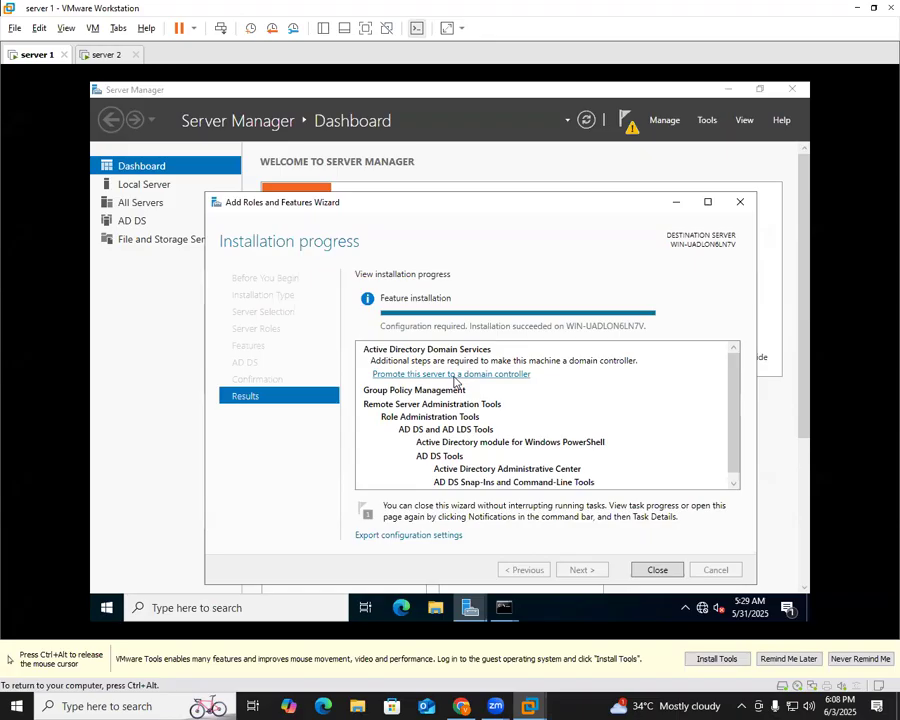
click(455, 375)
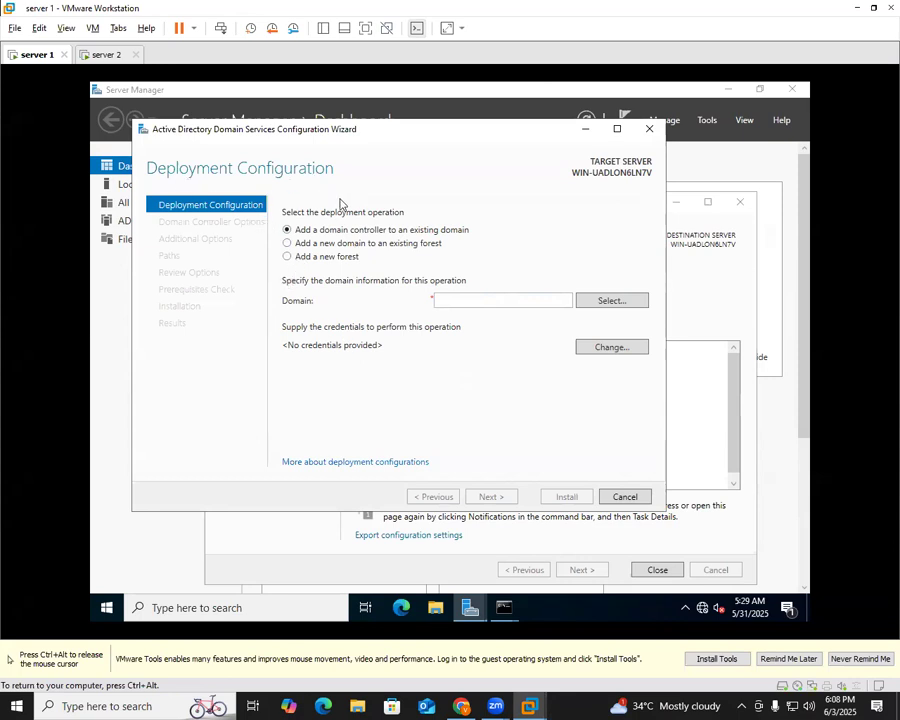
click(317, 257)
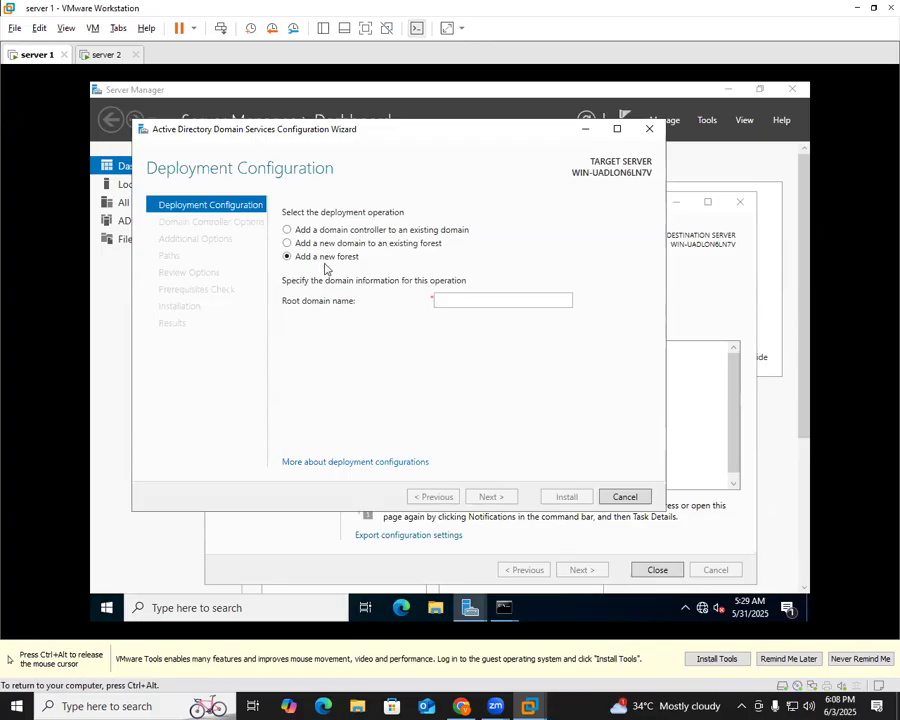
click(450, 300)
text(tata.com)
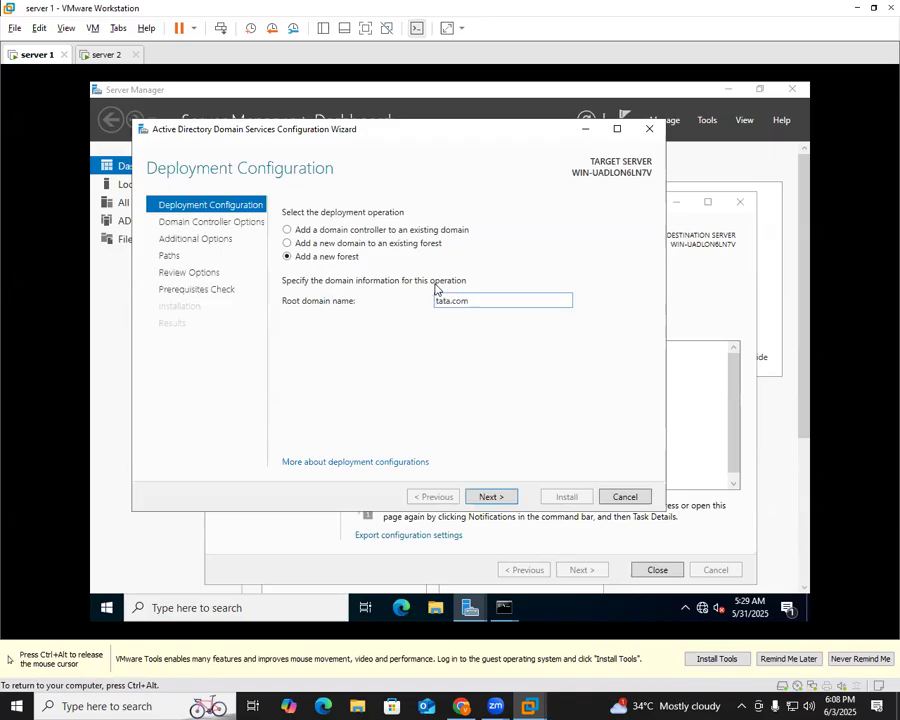
click(508, 502)
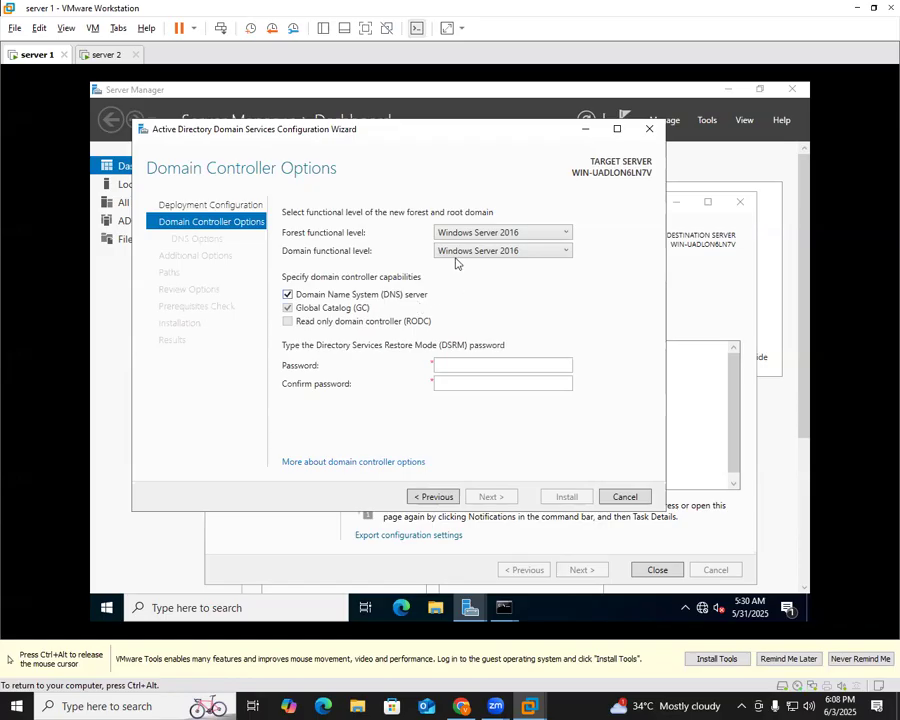
Enter and confirm the DSRM password, keeping the Windows Server 2016 forest functional level
click(460, 360)
text(Password)
key(Tab)
text(Password)
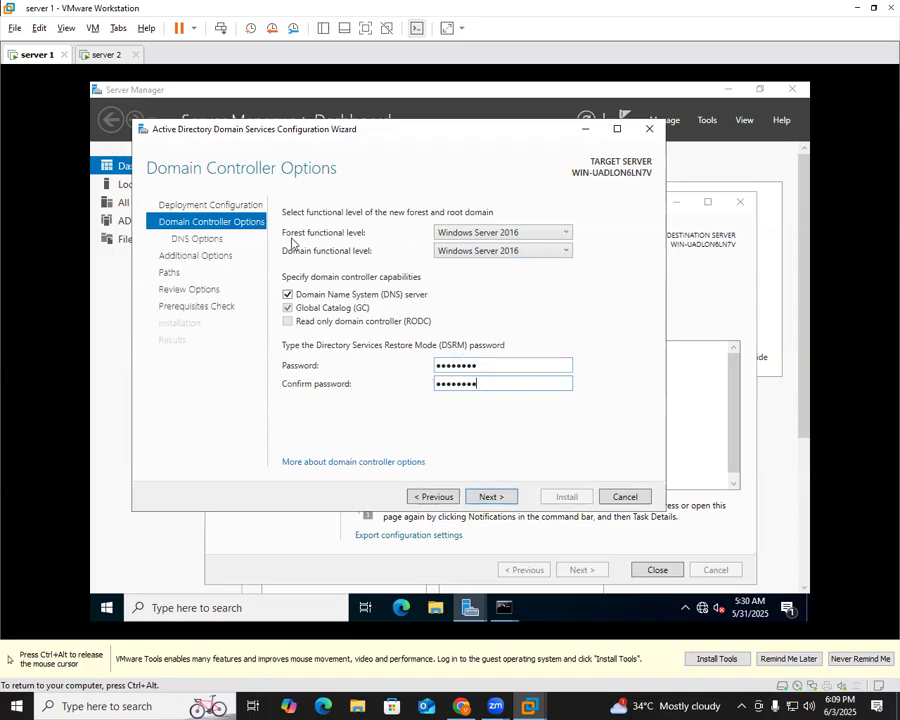
click(534, 236)
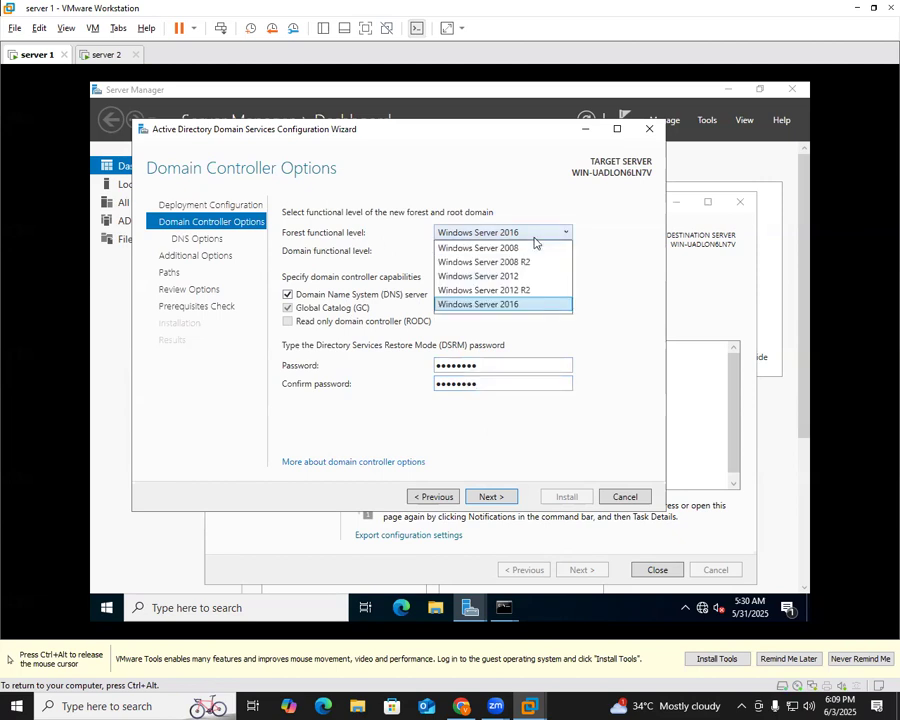
click(534, 237)
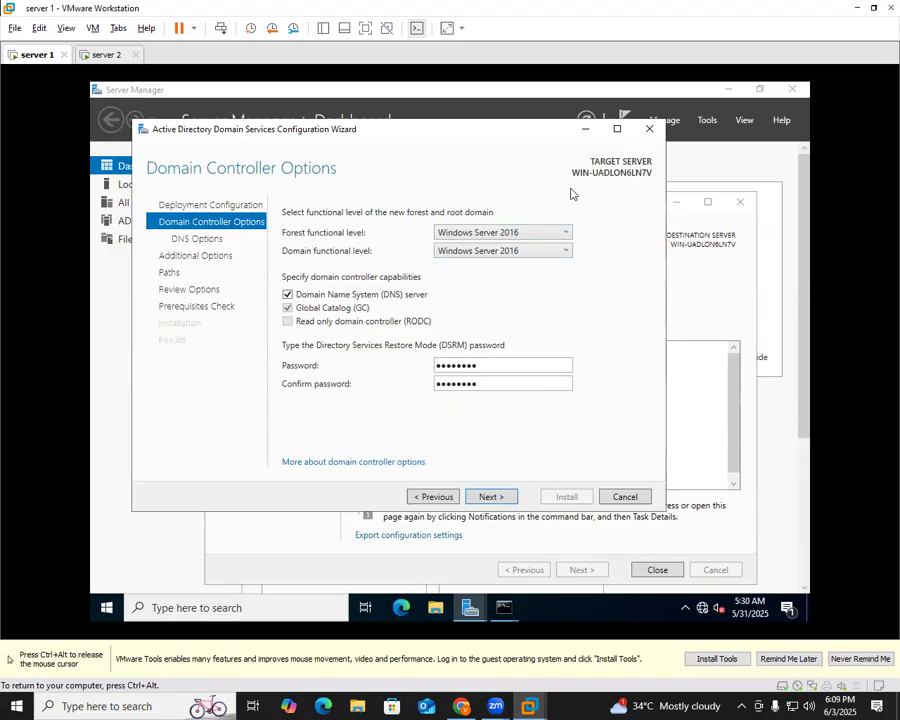
click(492, 498)
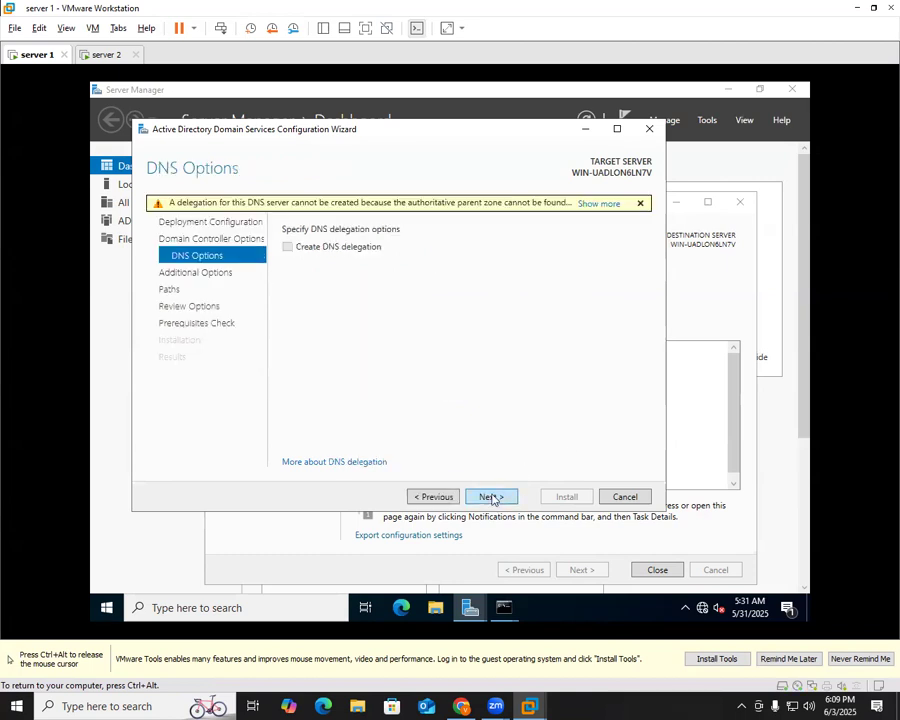
Skip DNS delegation and keep TATA as the NetBIOS domain name
click(490, 498)
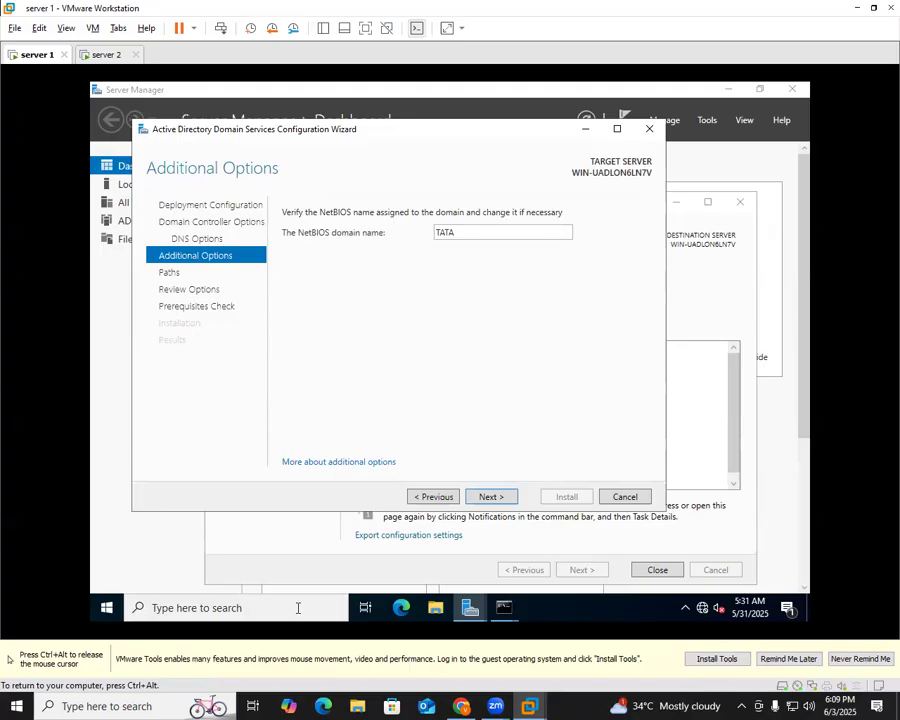
click(503, 499)
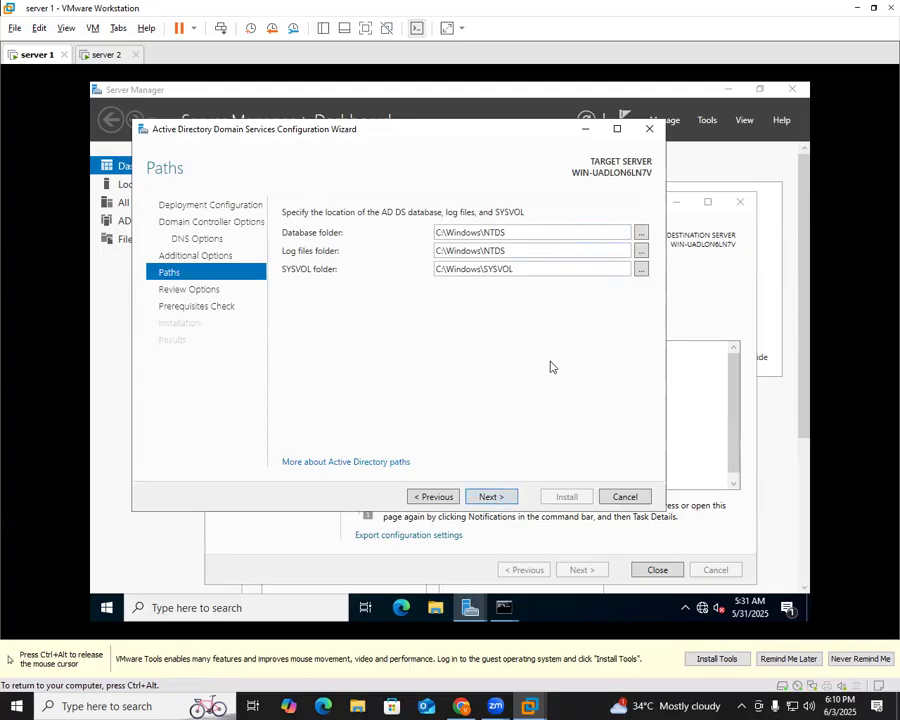
Keep the default NTDS and SYSVOL paths and proceed past the review to the prerequisites check
click(490, 494)
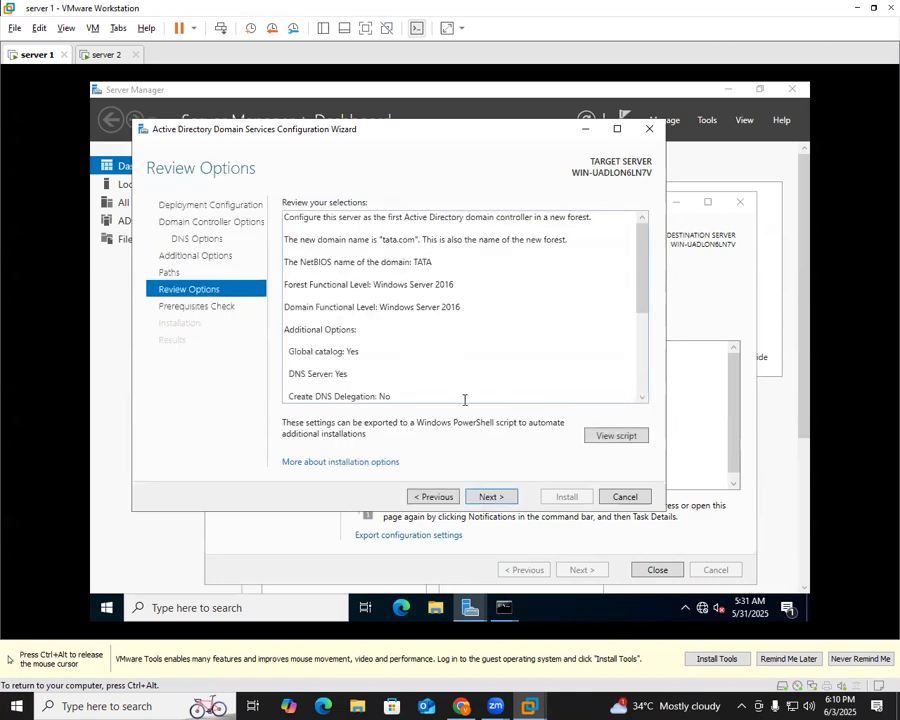
click(491, 497)
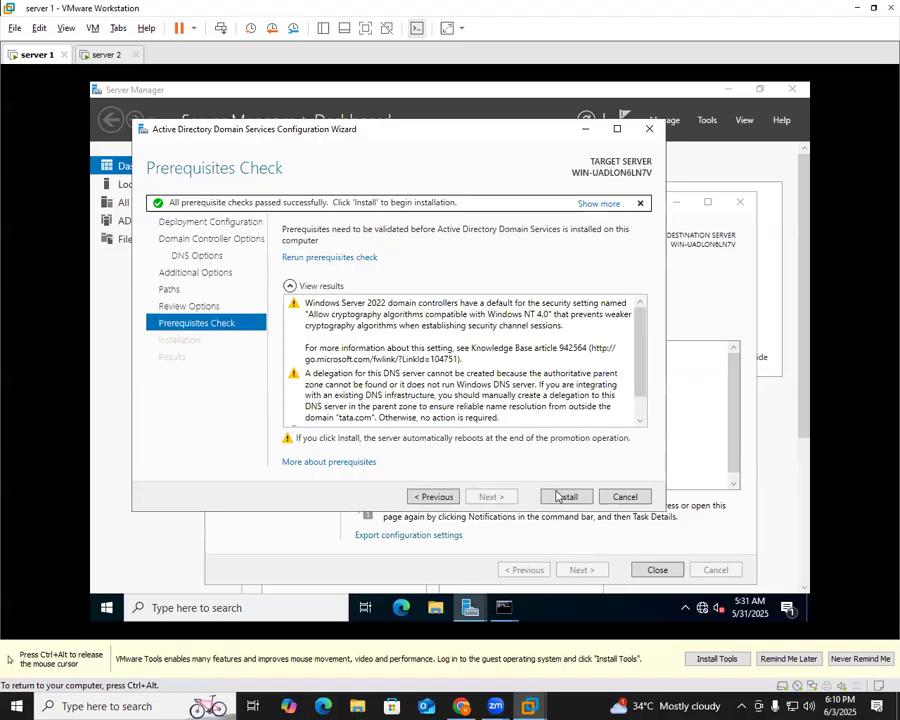
Begin installing the domain controller on server 1 now that the prerequisite checks have passed
click(564, 497)
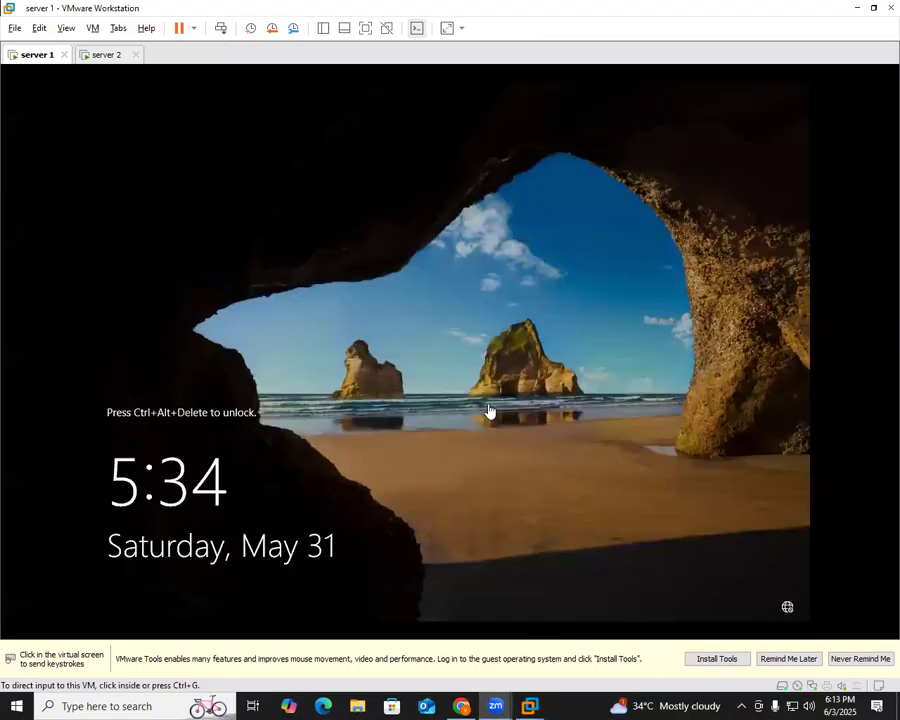
Sign in to server 1 with the administrator password, dismiss Windows Admin Center, and open Server Manager's Tools menu
click(488, 414)
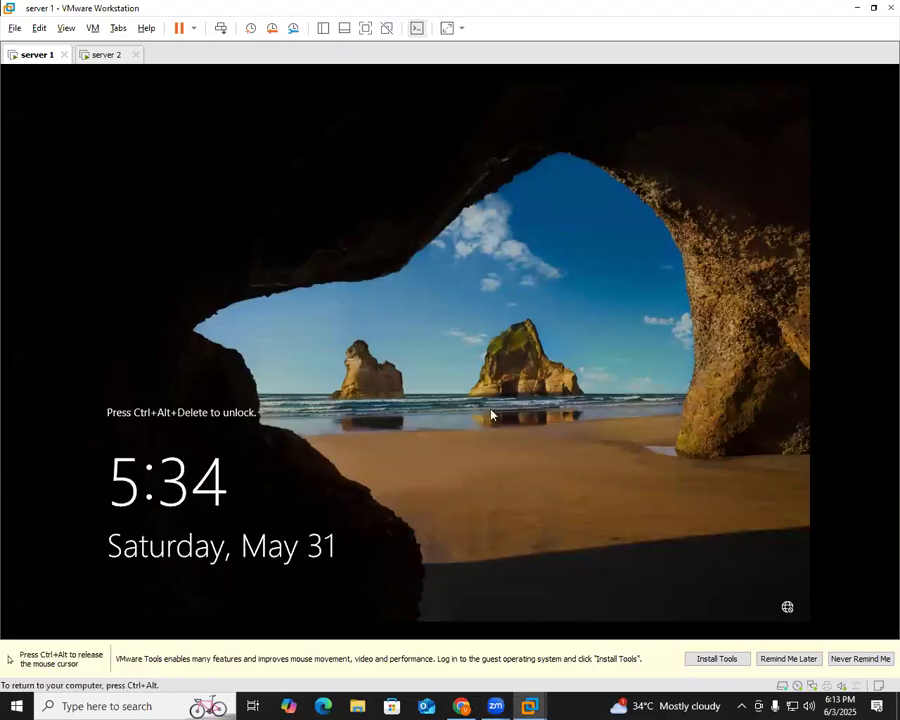
key(ctrl+alt+Insert)
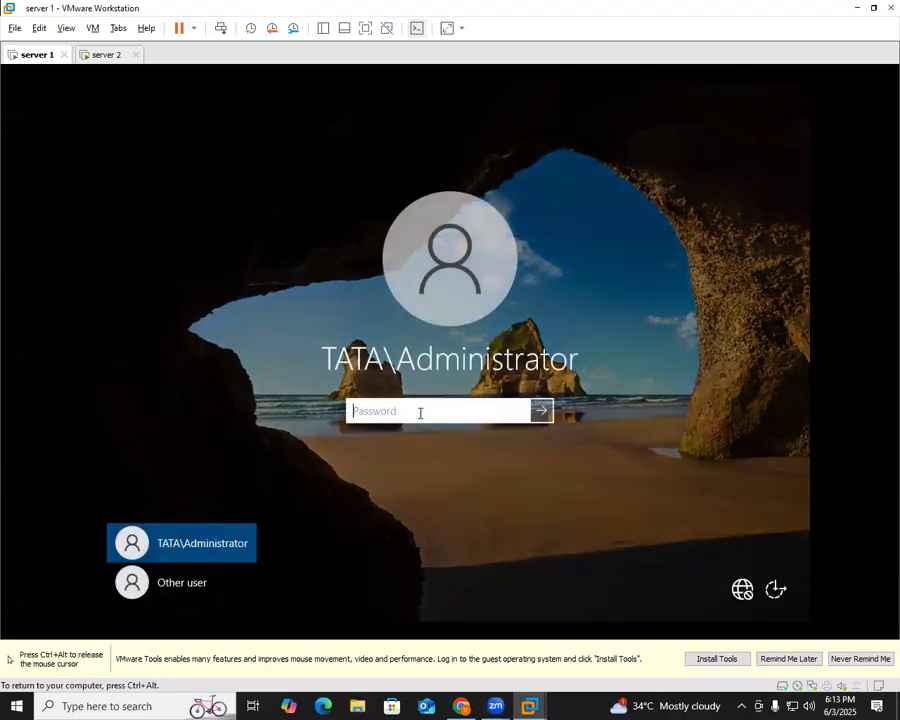
text(********)
key(Return)
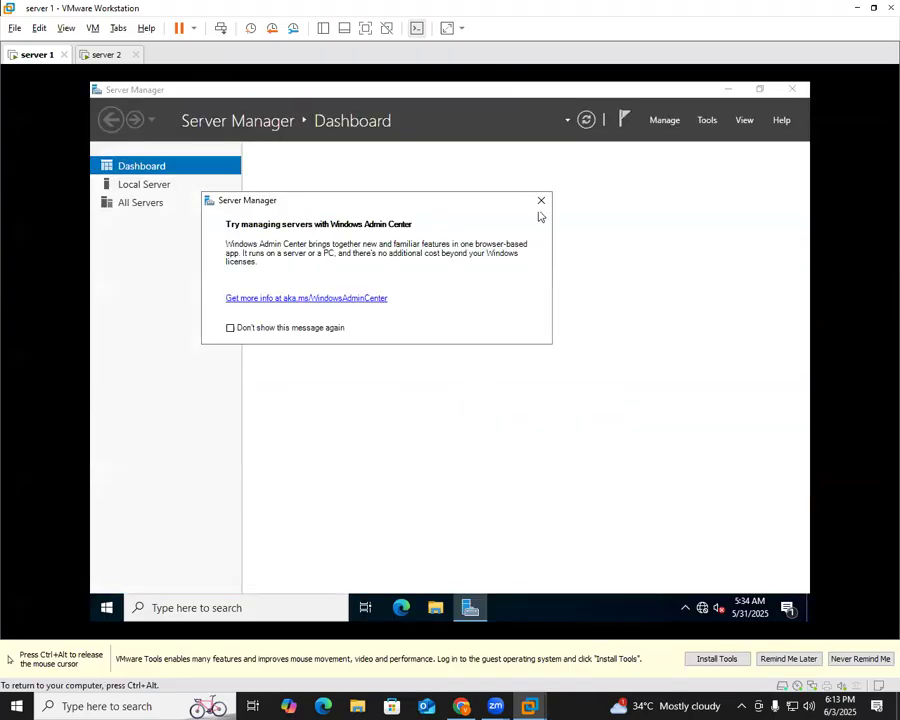
click(540, 202)
click(711, 124)
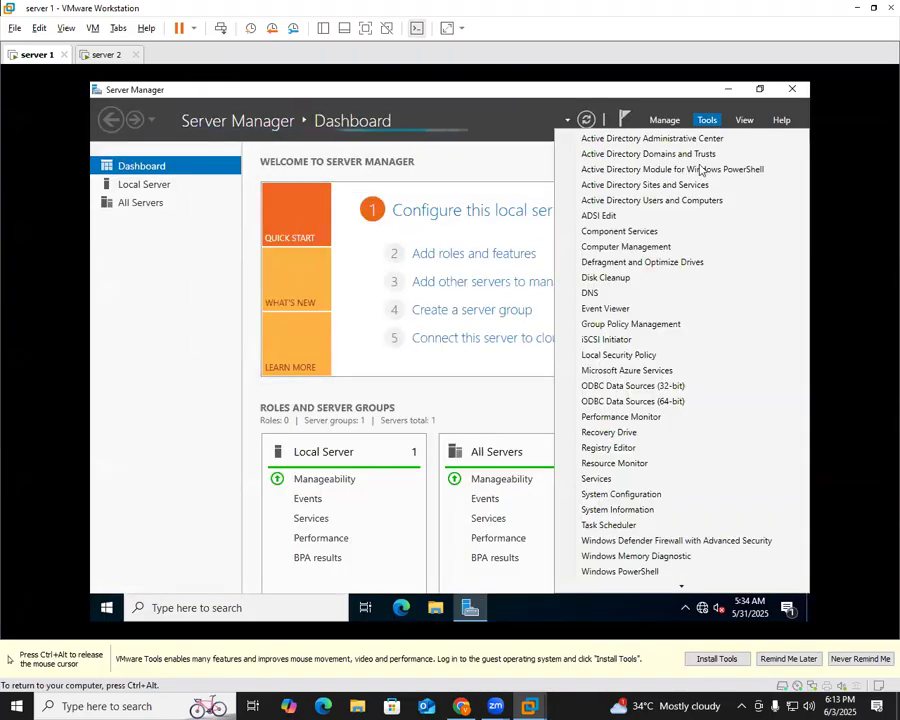
Launch DNS Manager, maximize its window and widen the console tree pane
click(597, 294)
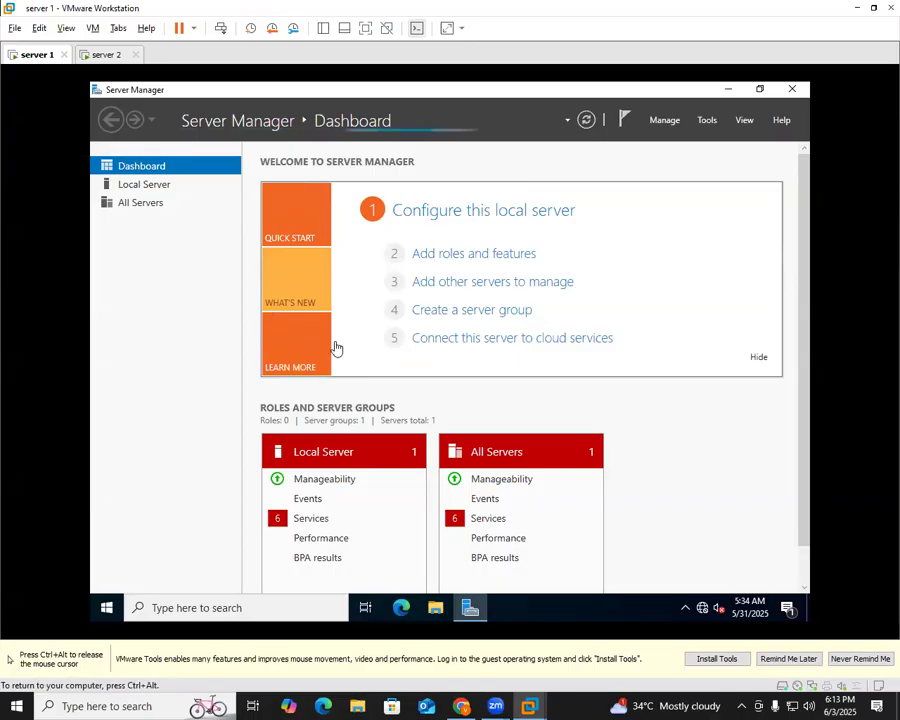
click(607, 125)
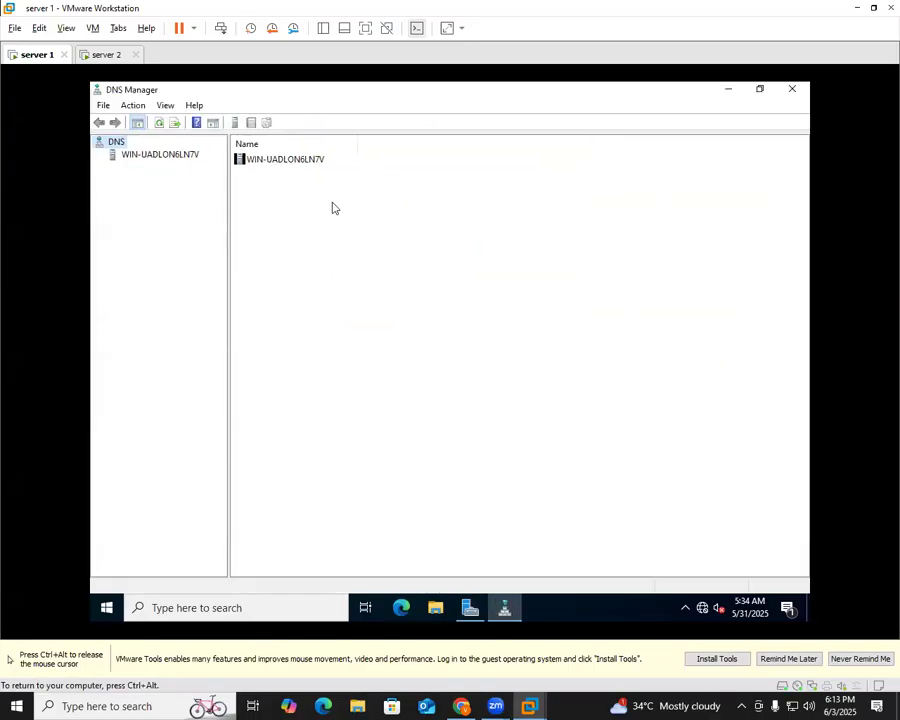
drag(227, 192, 343, 191)
Expand server WIN-UADLON6LN7V, view the tata.com forward zone, then select the empty Reverse Lookup Zones
click(132, 155)
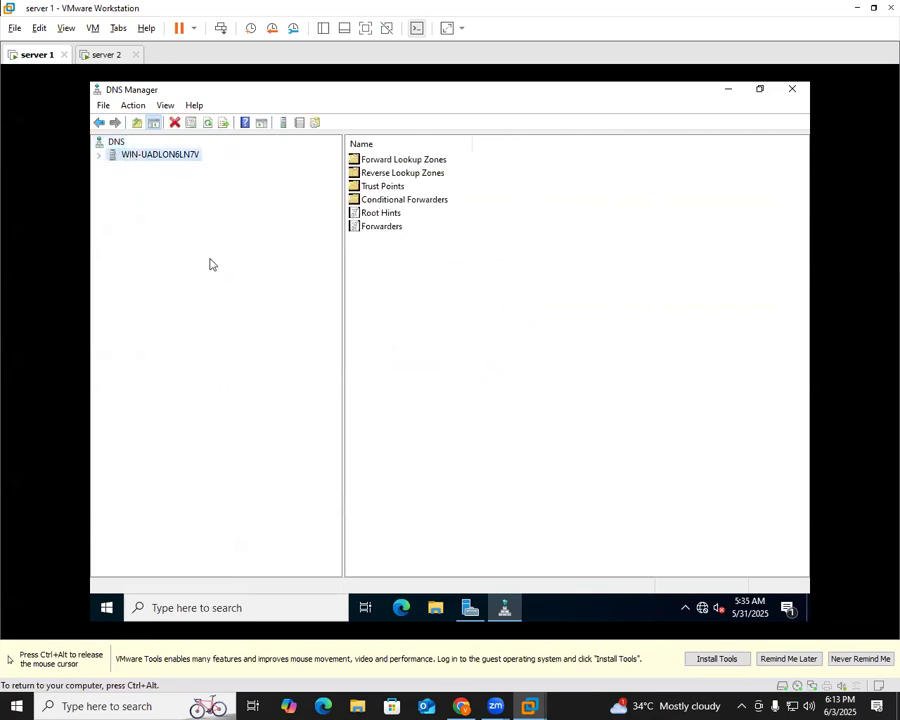
key(Right)
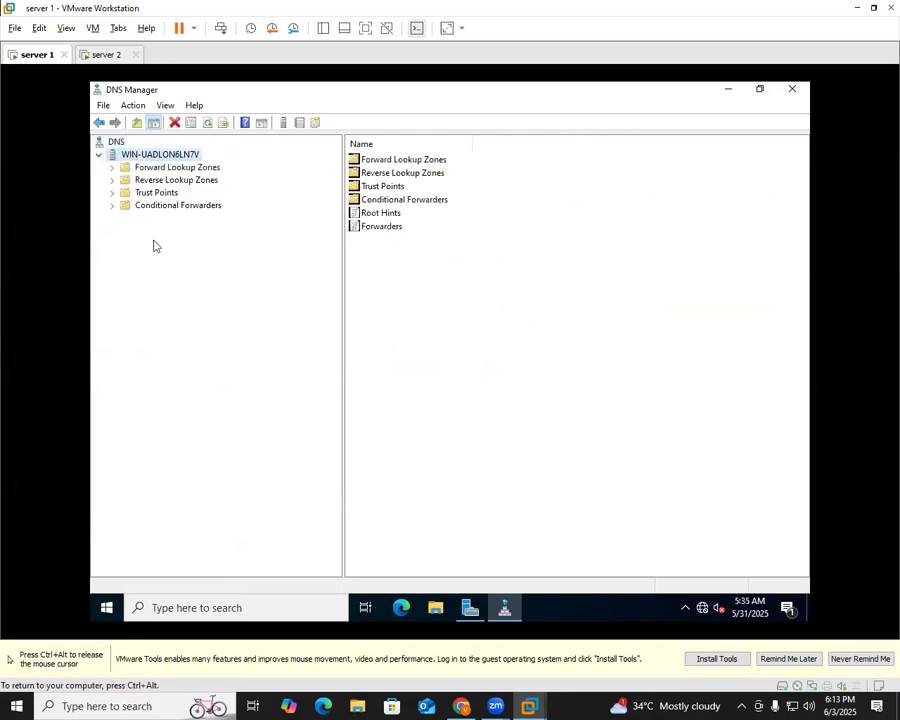
double_click(175, 169)
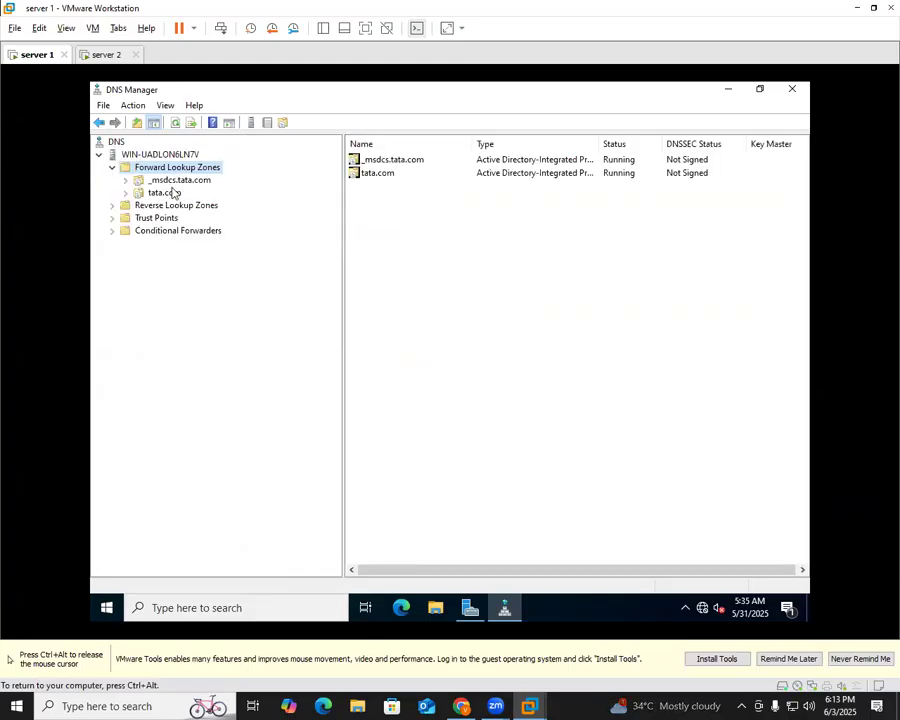
click(165, 192)
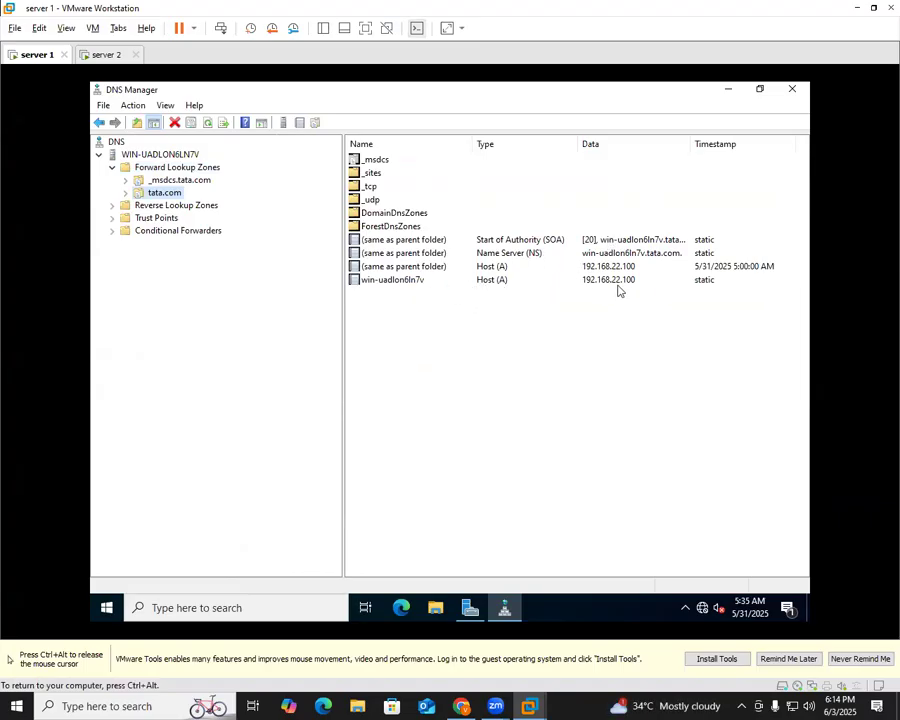
click(174, 205)
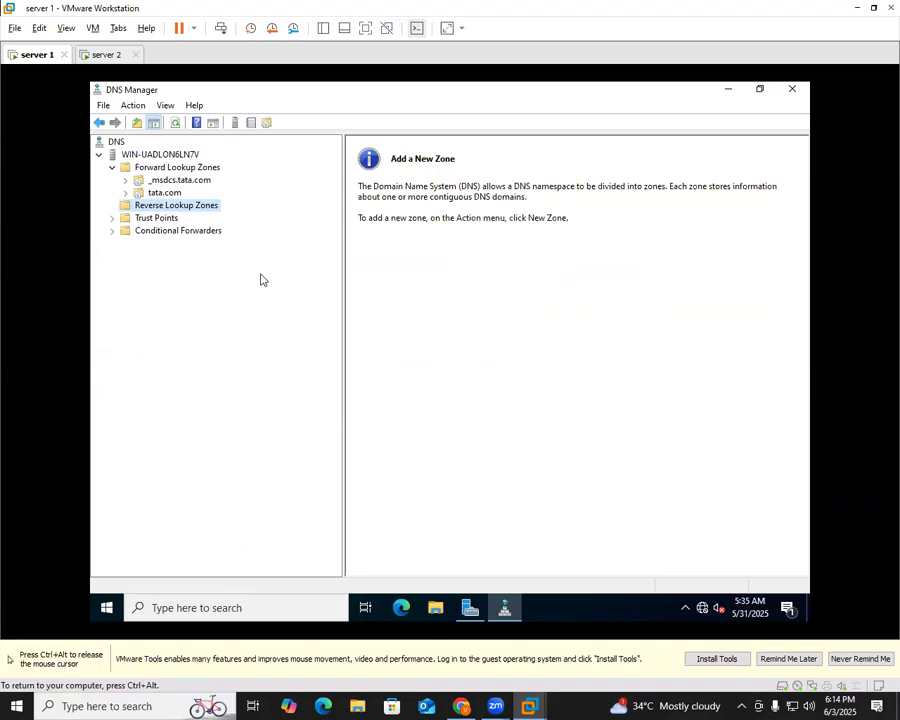
Start a New Zone as a primary IPv4 reverse zone replicated to all DNS servers in tata.com
right_click(202, 207)
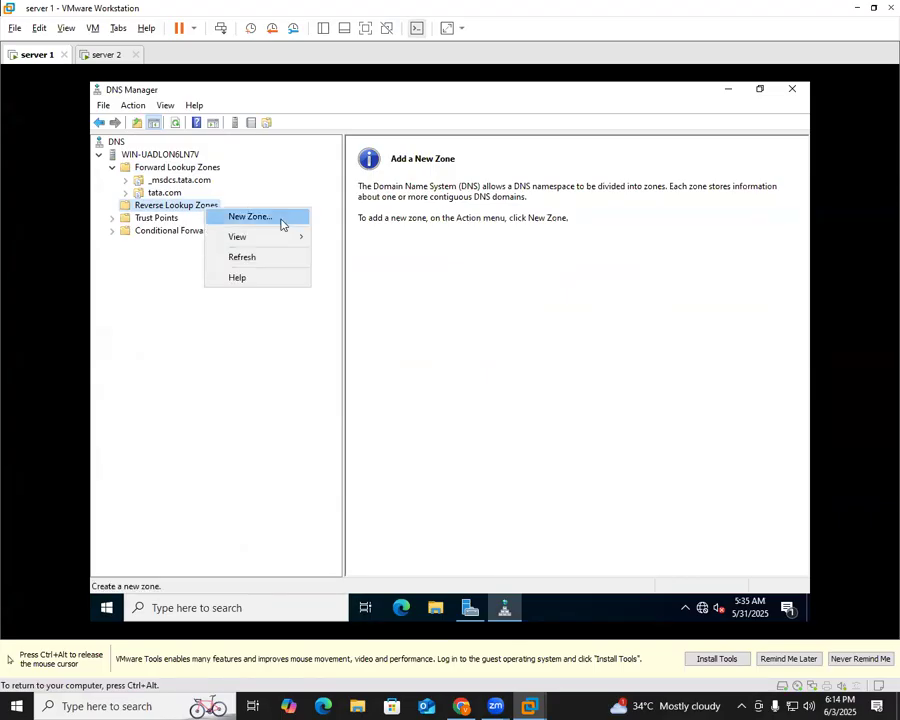
click(281, 224)
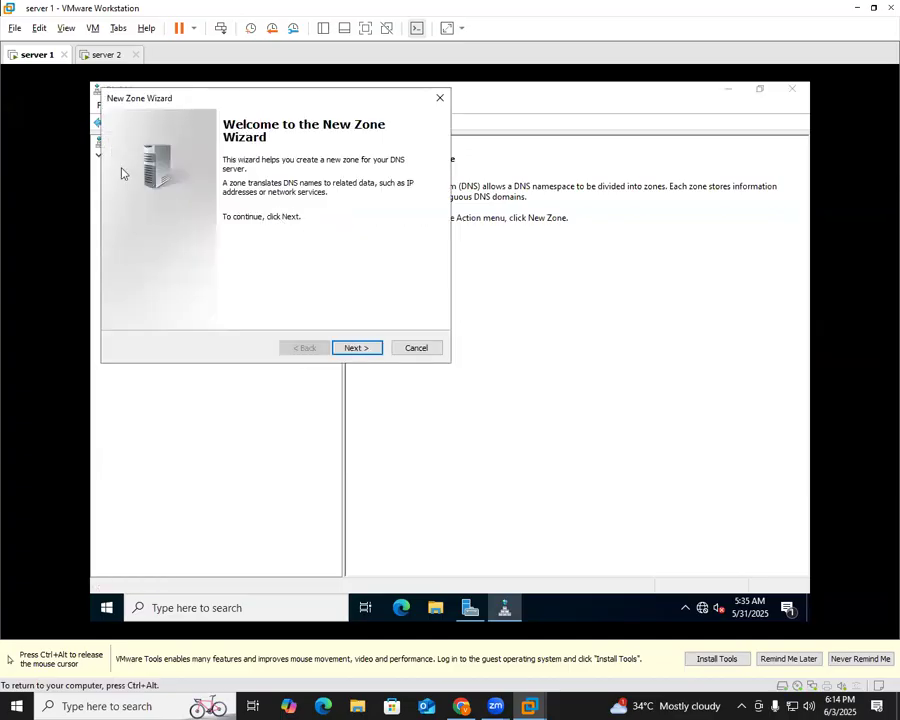
click(356, 348)
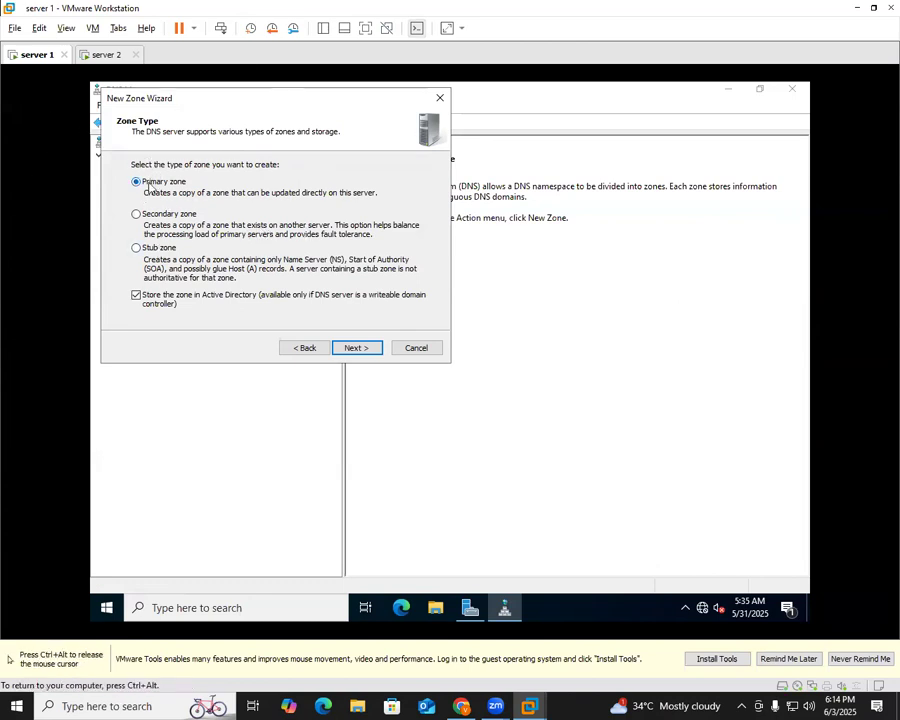
click(359, 349)
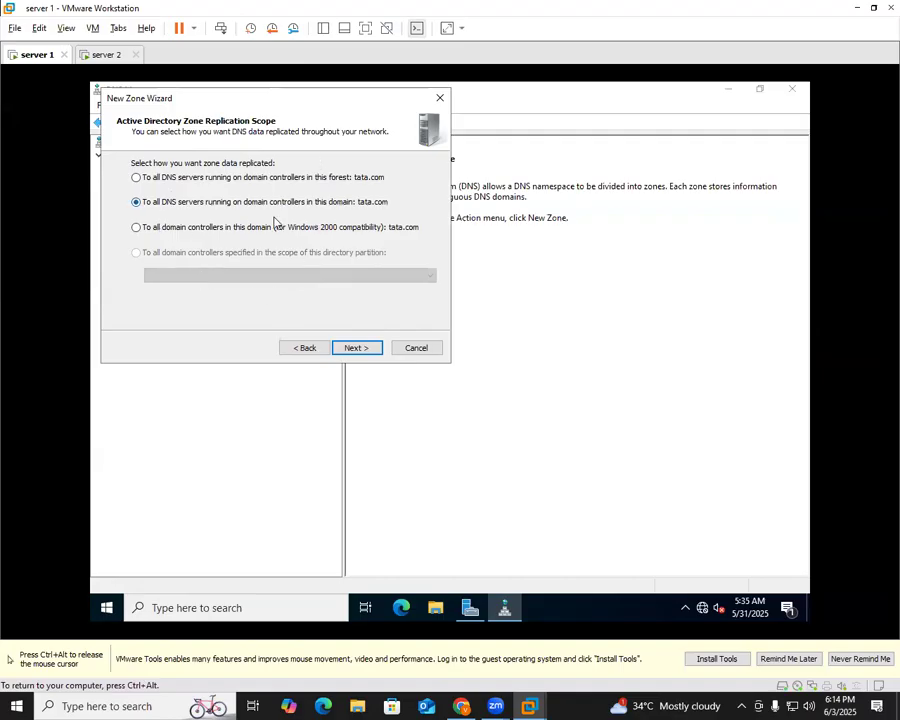
click(367, 350)
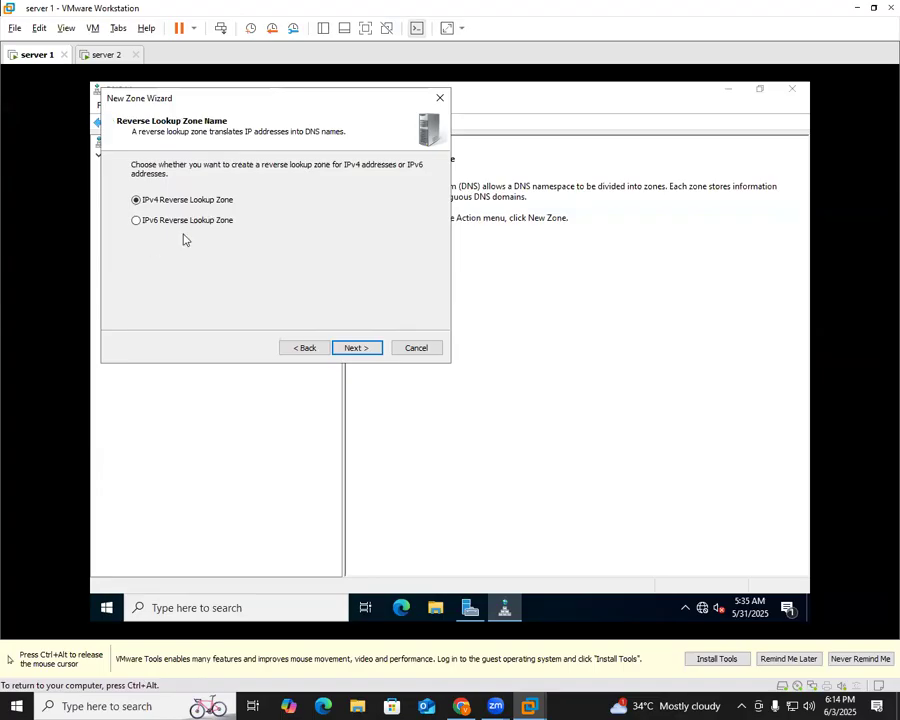
click(357, 350)
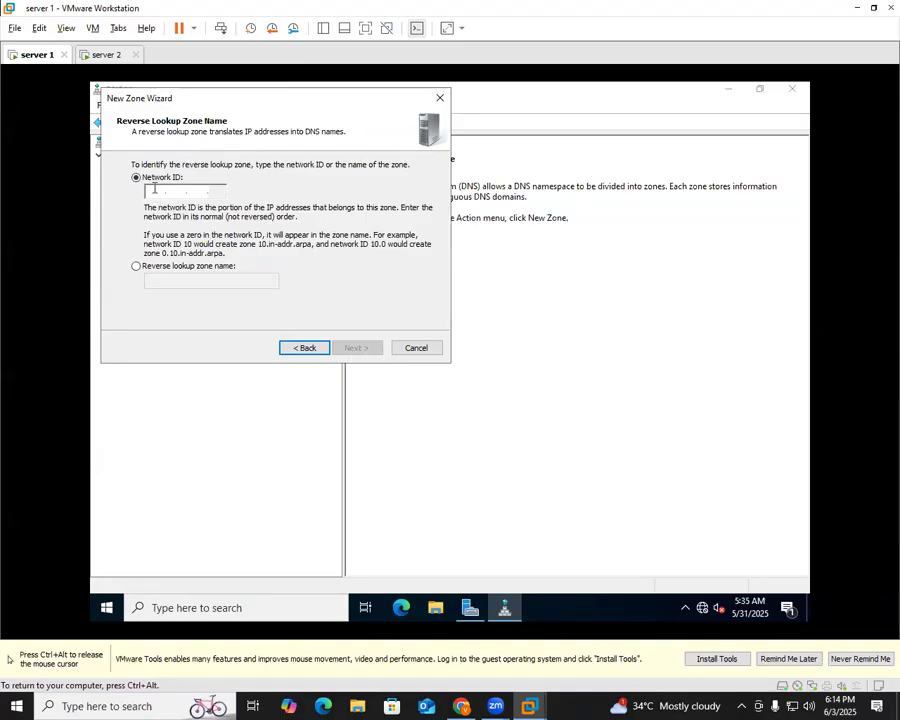
Use network ID 192.168.22 with secure-only updates, finish, and open 22.168.192.in-addr.arpa
text(192.168.)
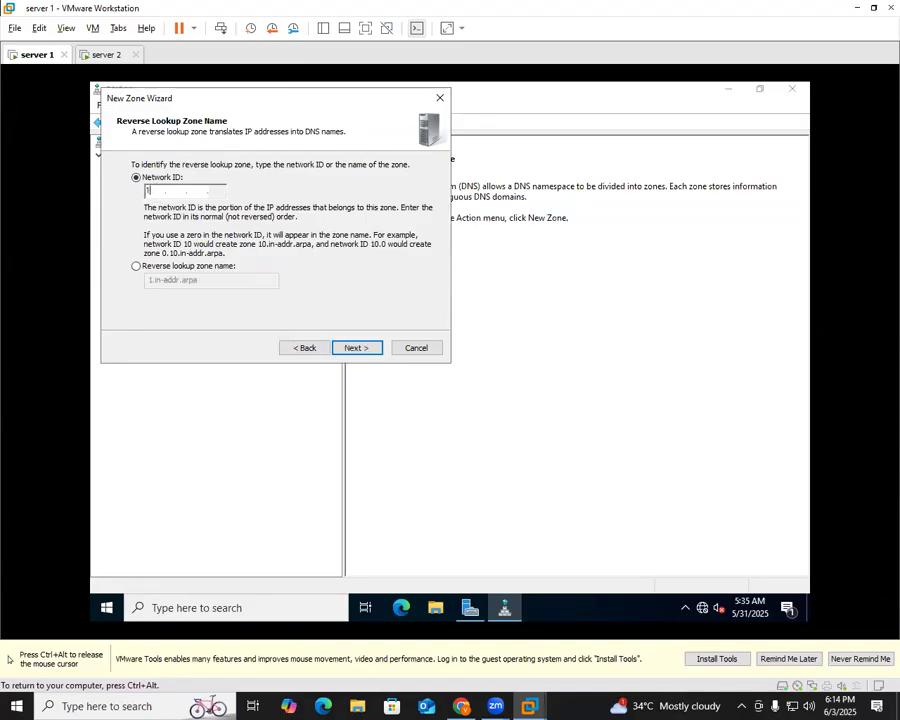
text(22.)
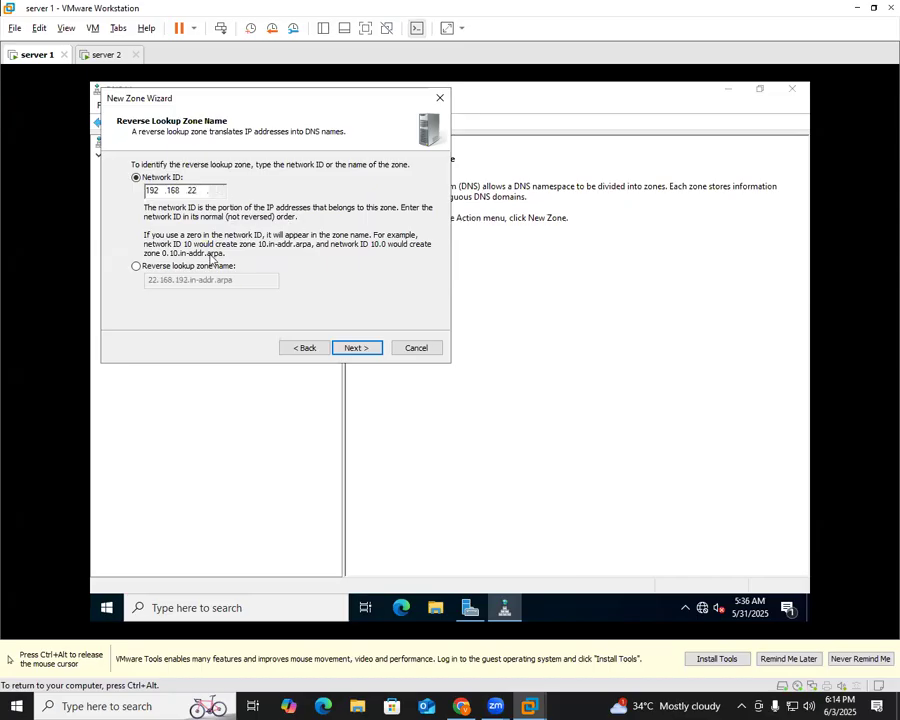
click(364, 348)
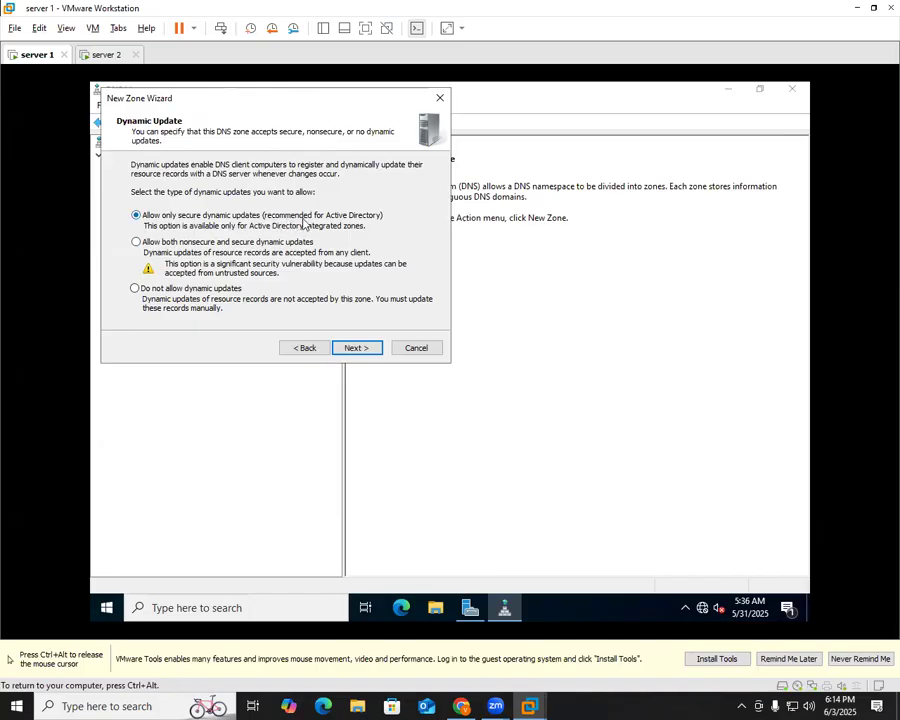
click(347, 354)
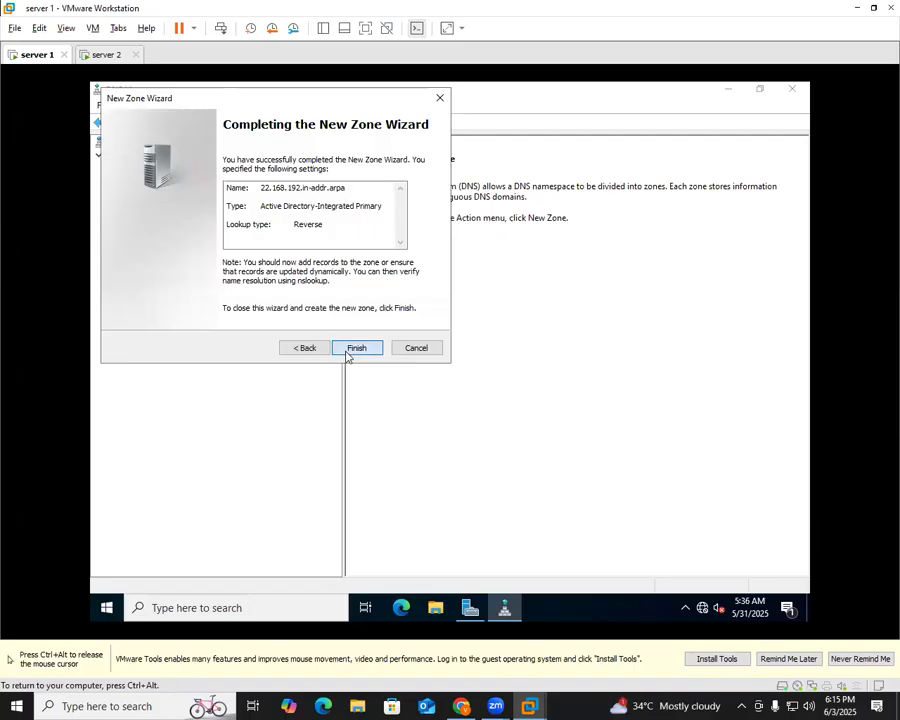
click(347, 350)
double_click(380, 162)
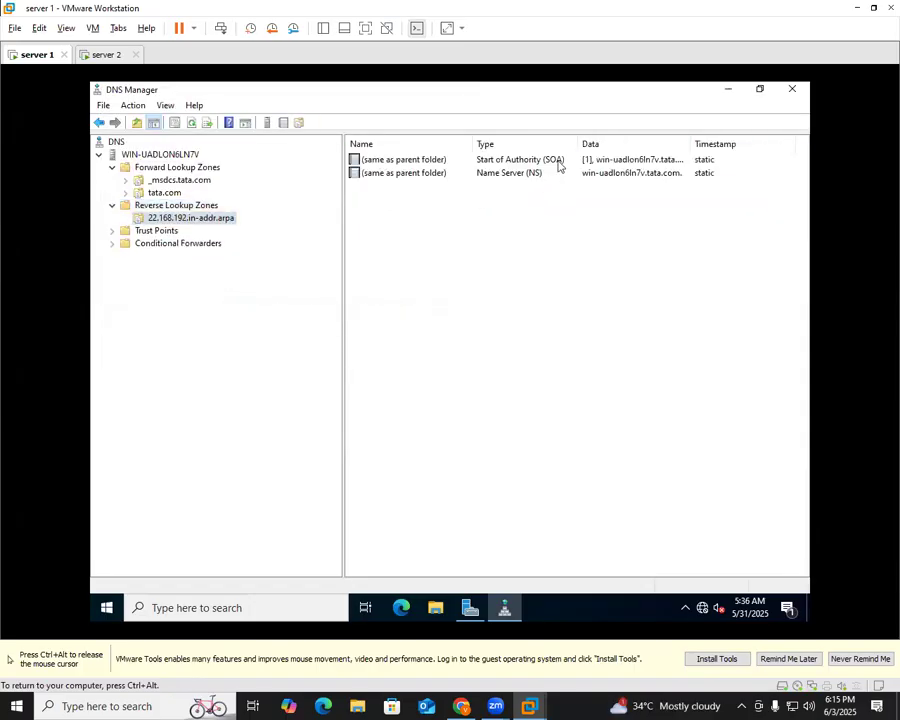
Start a new Pointer (PTR) record for host IP 192.168.22.100
right_click(471, 272)
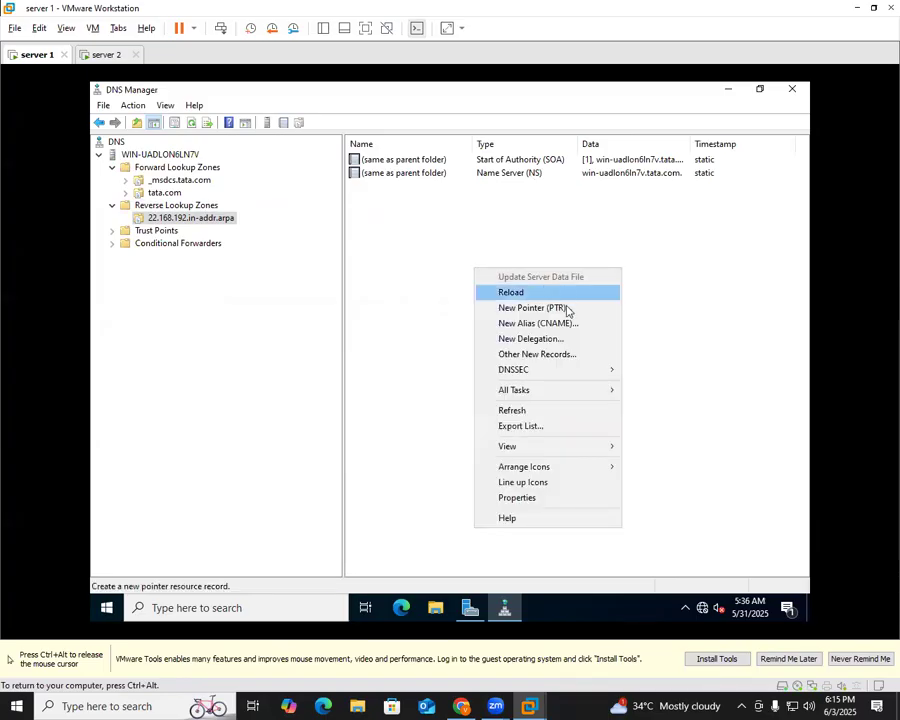
click(563, 307)
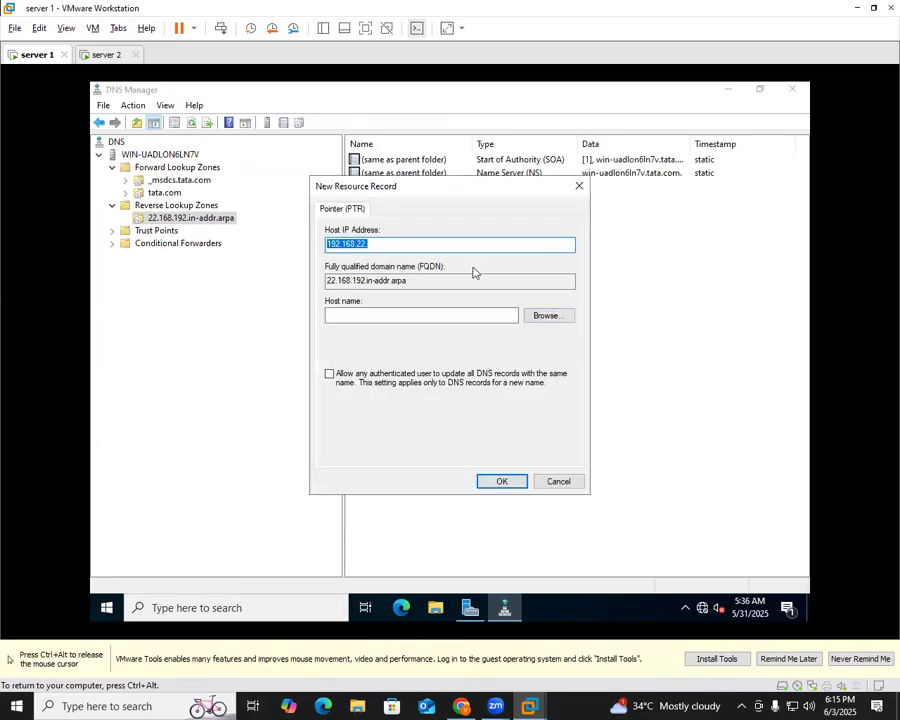
click(430, 244)
text(100)
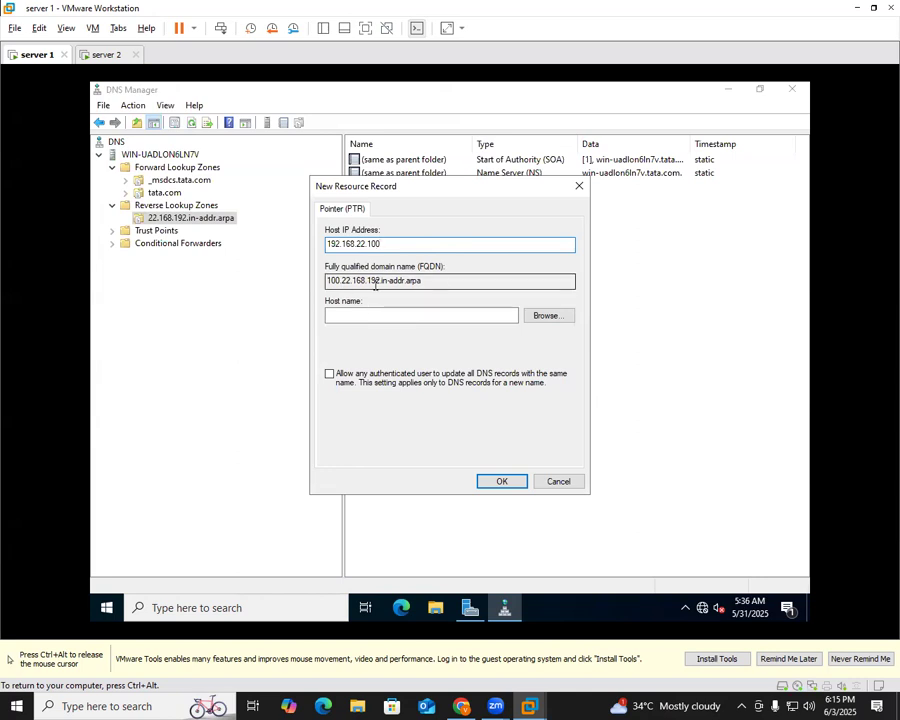
Browse to tata.com's win-uadlon6ln7v host record as the pointer target and save the record
click(567, 316)
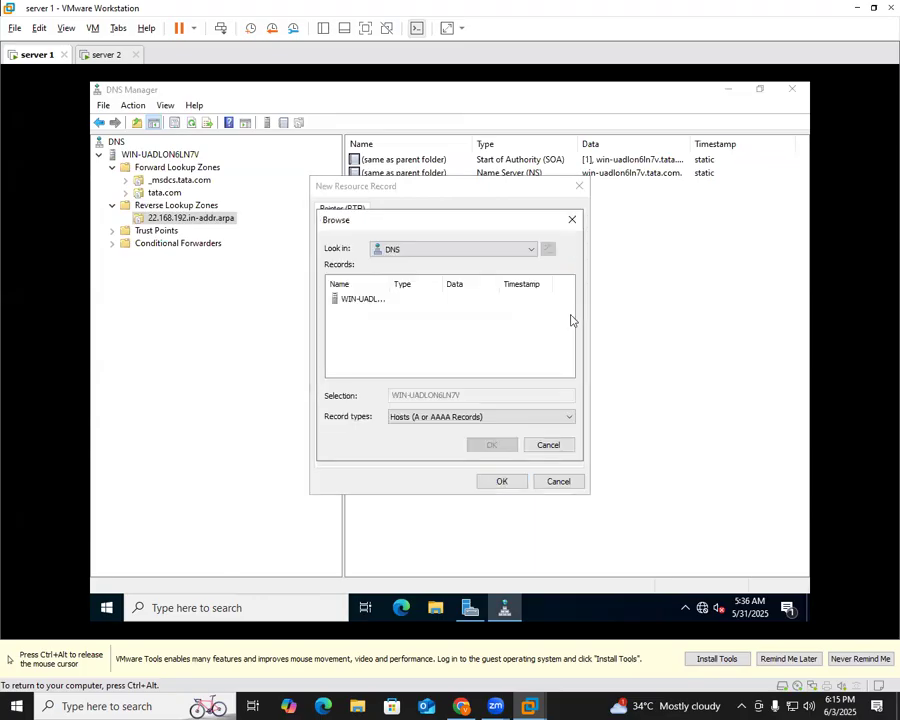
double_click(374, 305)
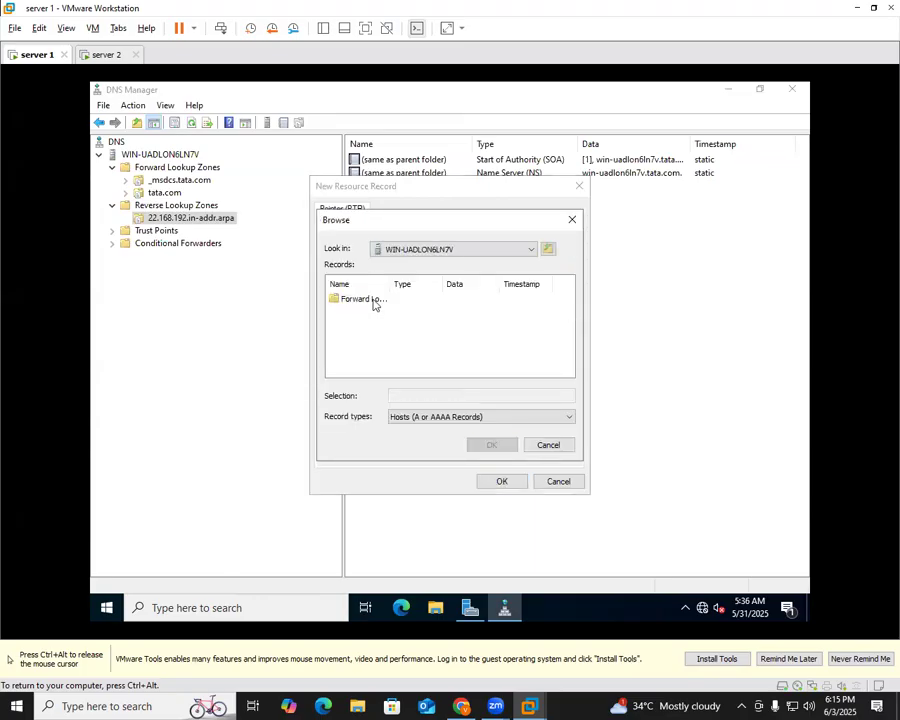
drag(389, 283, 472, 283)
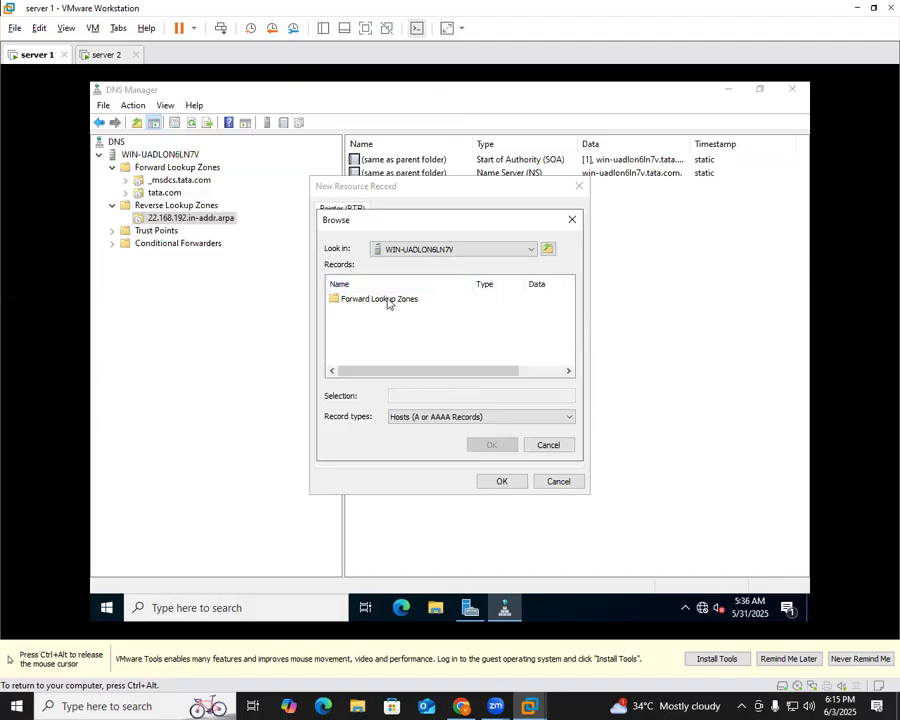
double_click(390, 302)
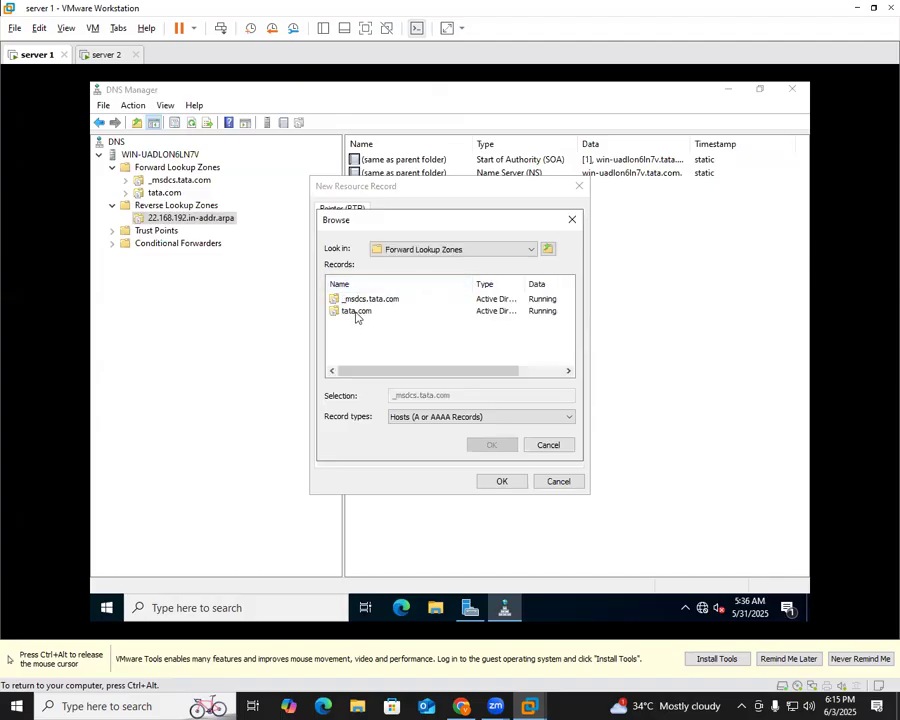
double_click(356, 317)
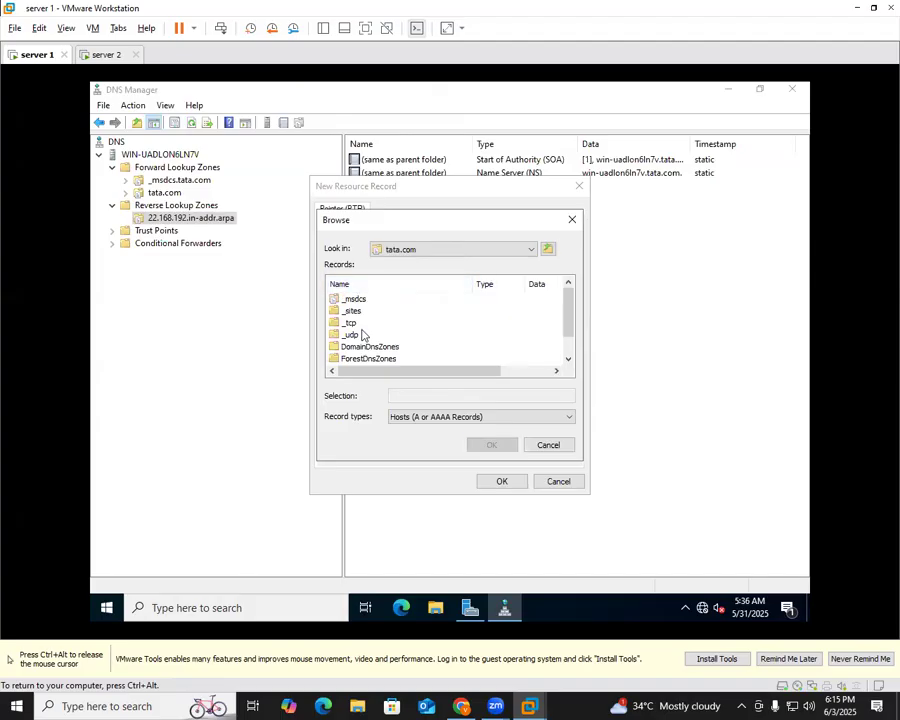
click(358, 345)
click(366, 357)
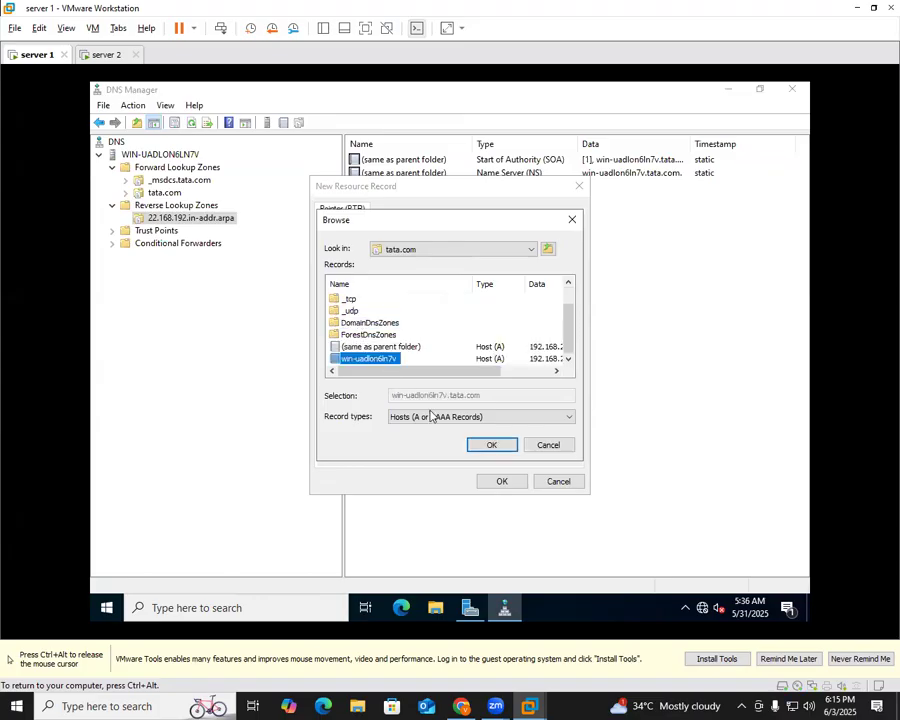
click(491, 444)
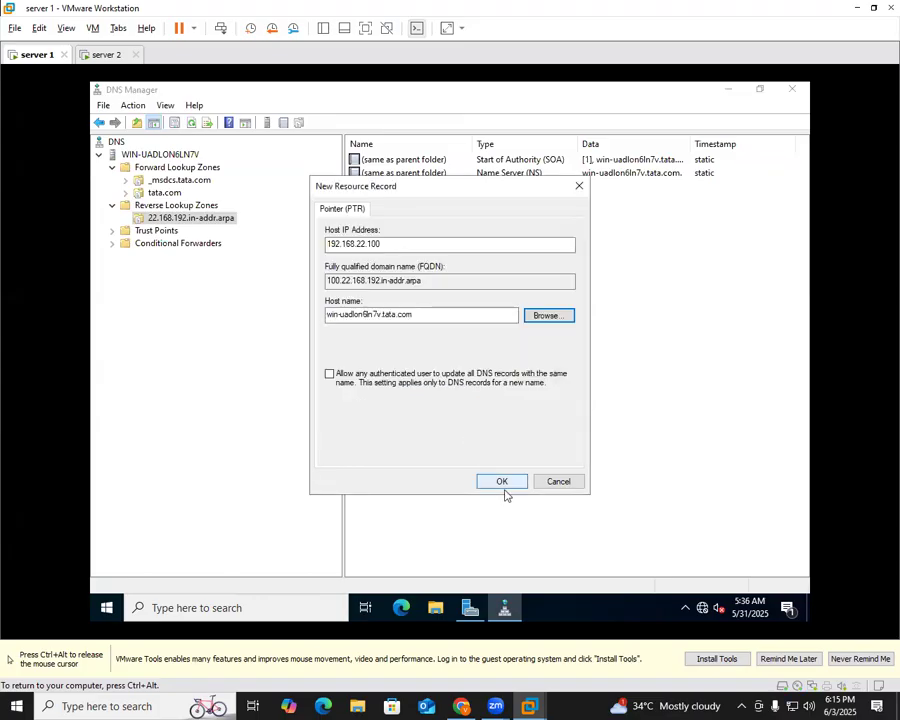
click(501, 481)
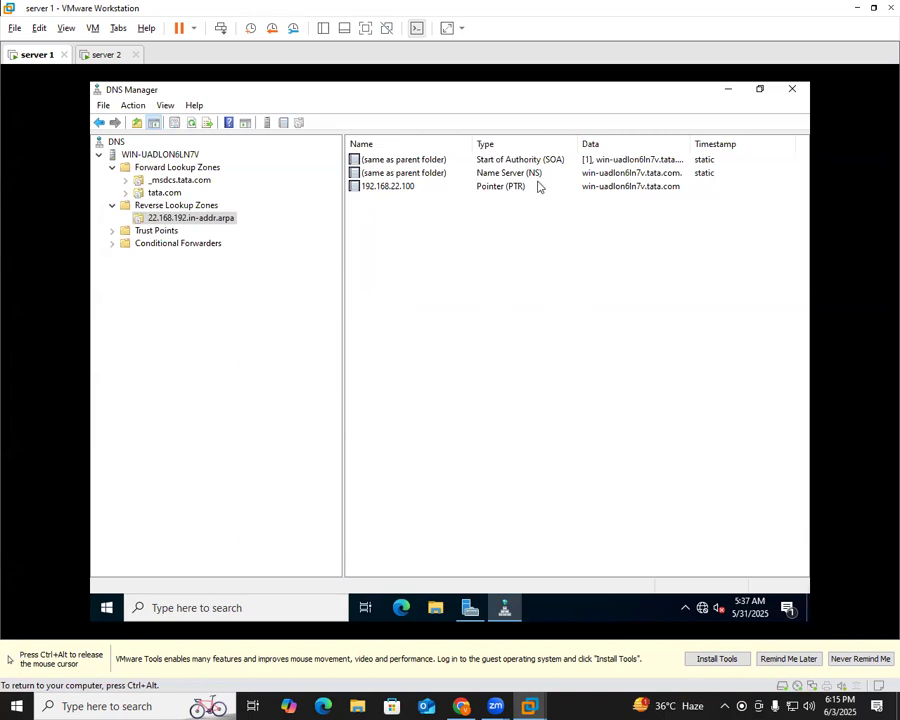
Allow zone transfers to any server in the tata.com zone's properties and apply
click(161, 192)
right_click(157, 197)
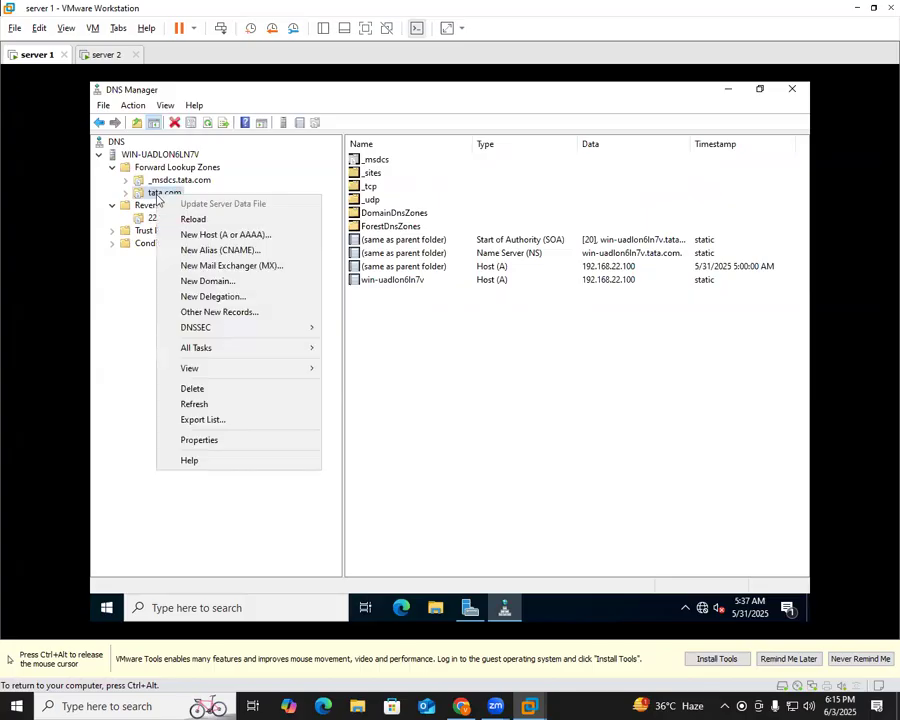
click(233, 450)
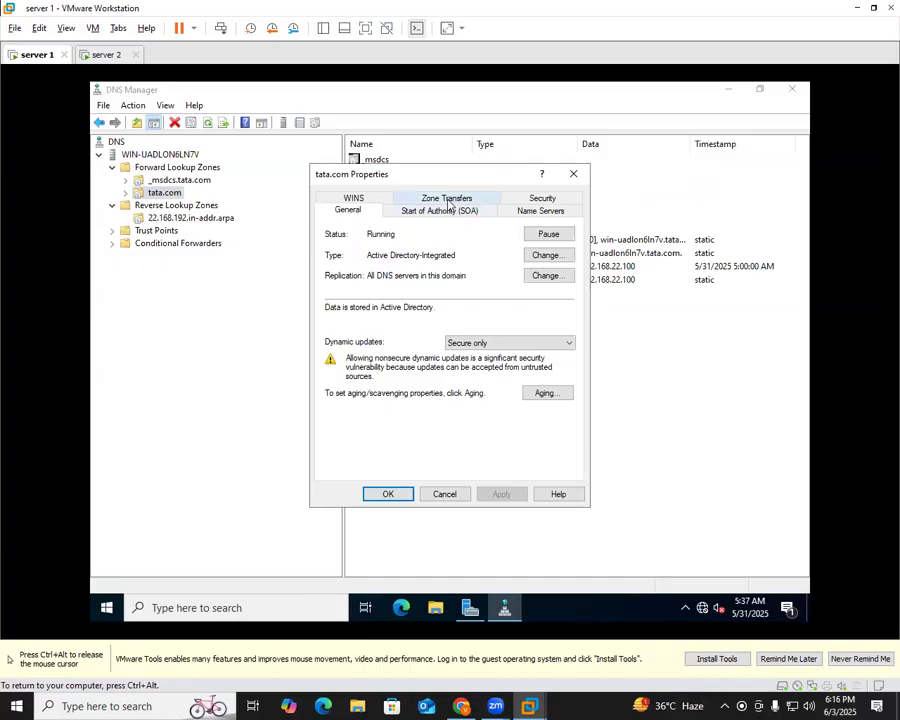
click(447, 199)
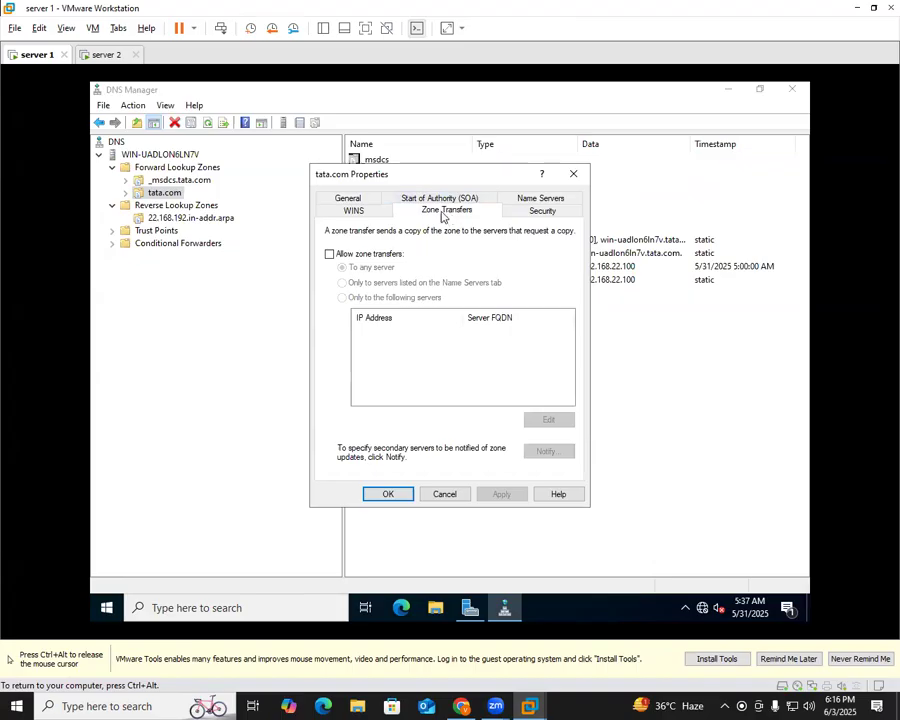
click(331, 256)
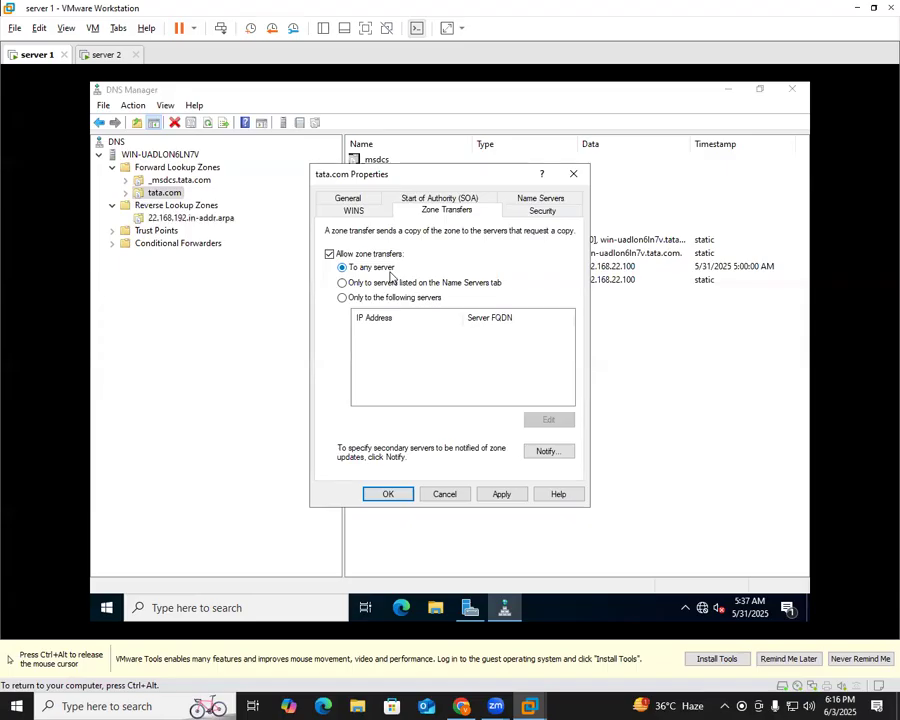
click(509, 499)
click(391, 496)
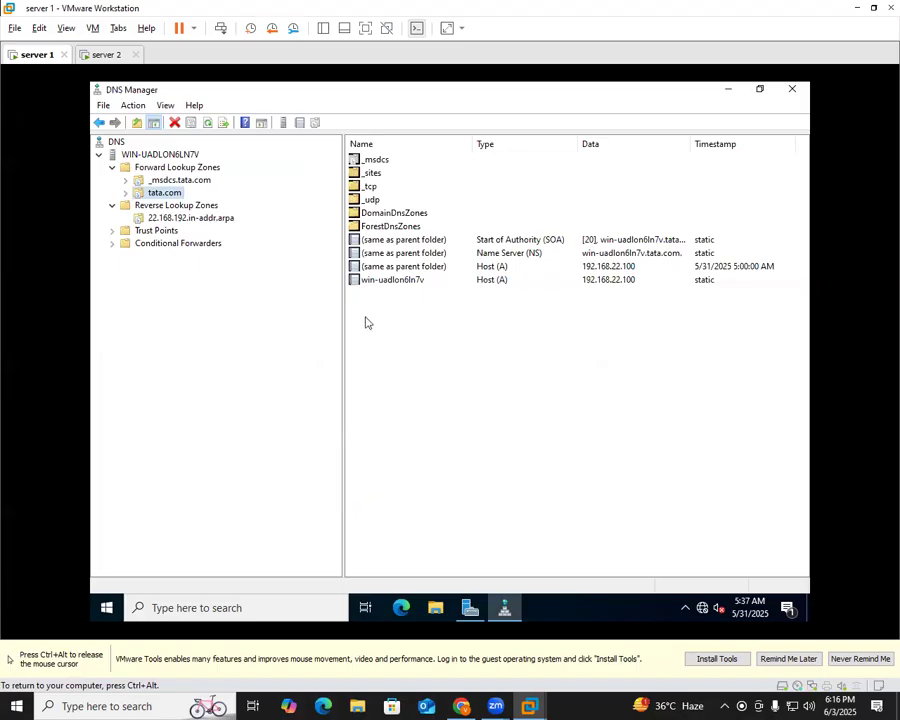
Allow zone transfers to any server for the 22.168.192.in-addr.arpa reverse zone and apply
click(181, 219)
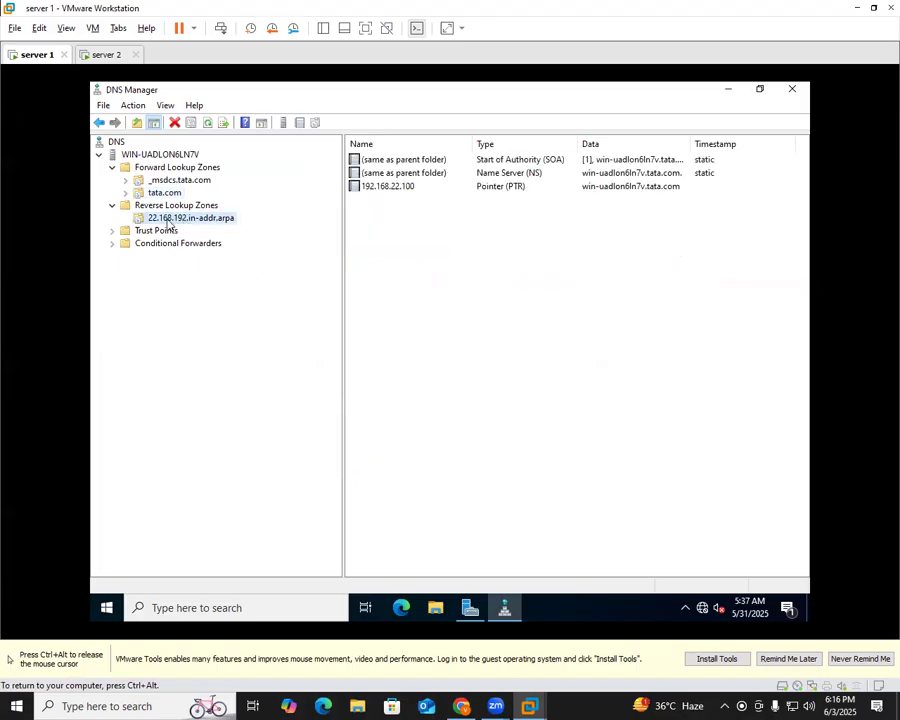
right_click(168, 223)
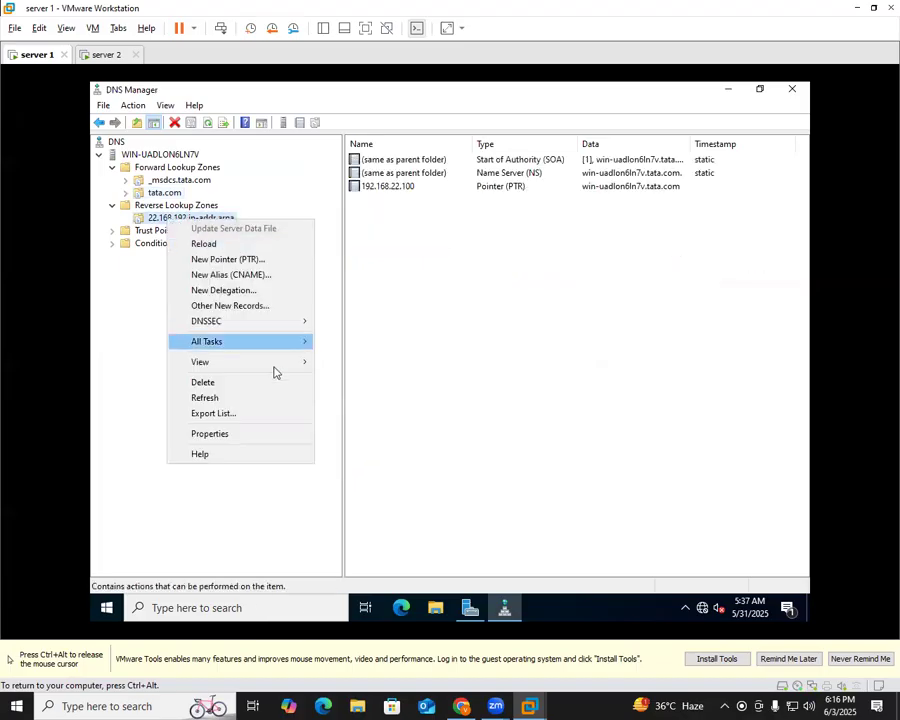
click(238, 435)
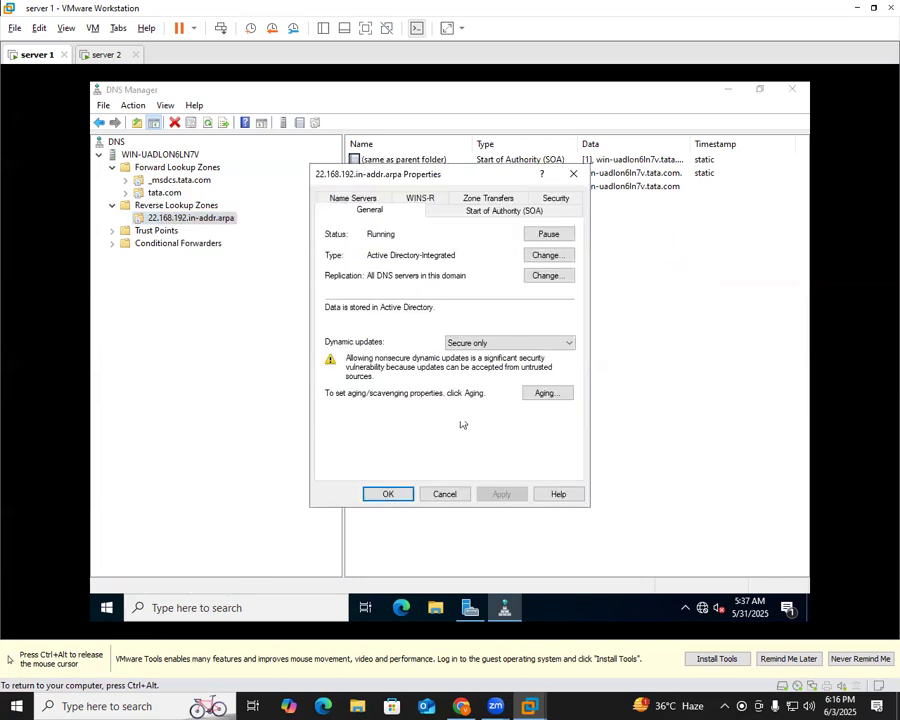
click(487, 208)
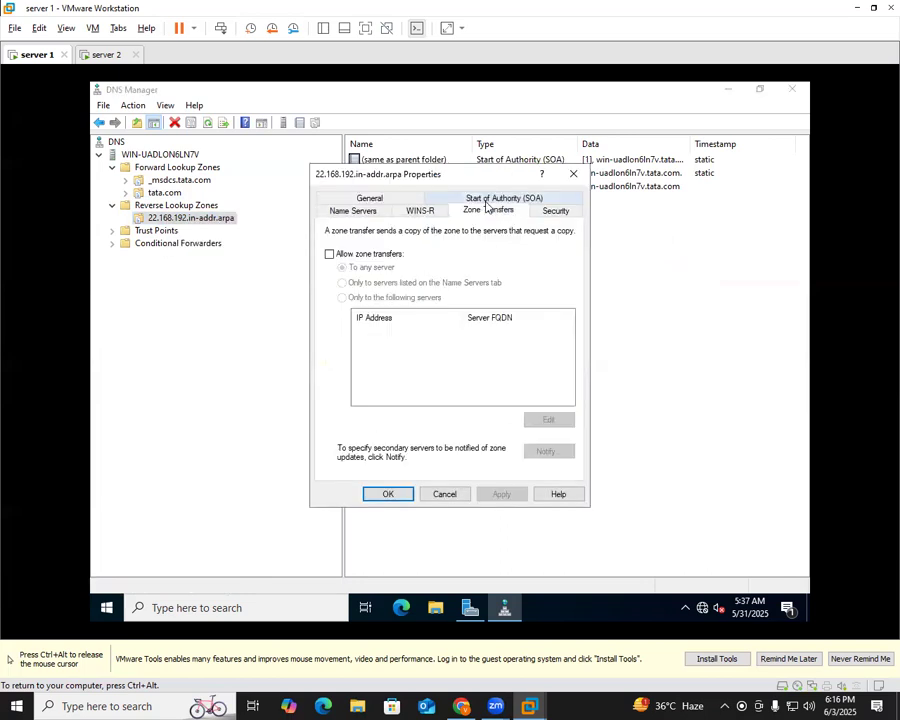
click(341, 258)
click(502, 496)
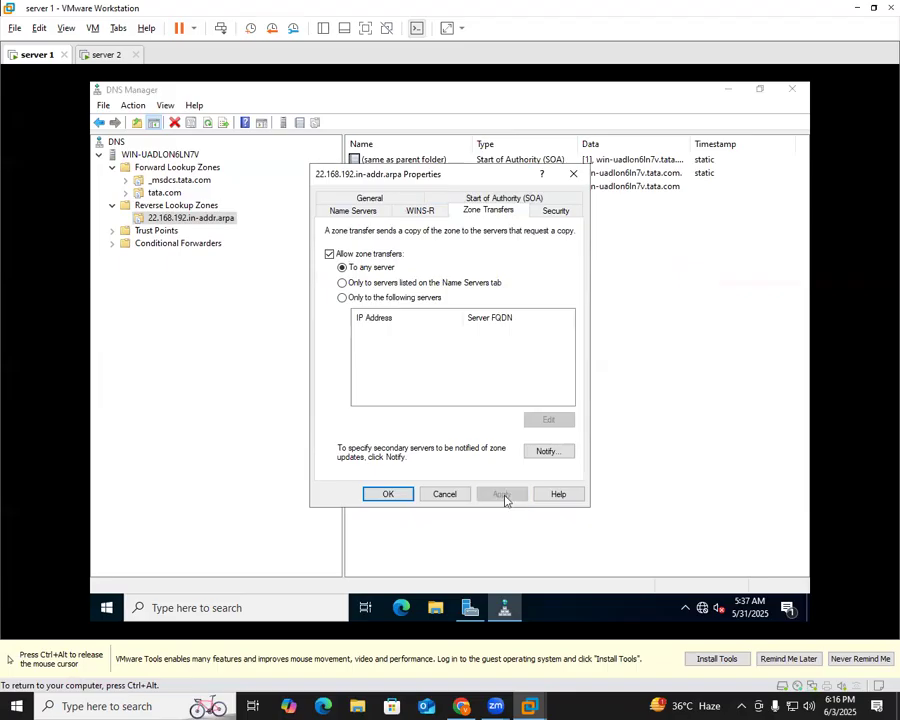
click(407, 496)
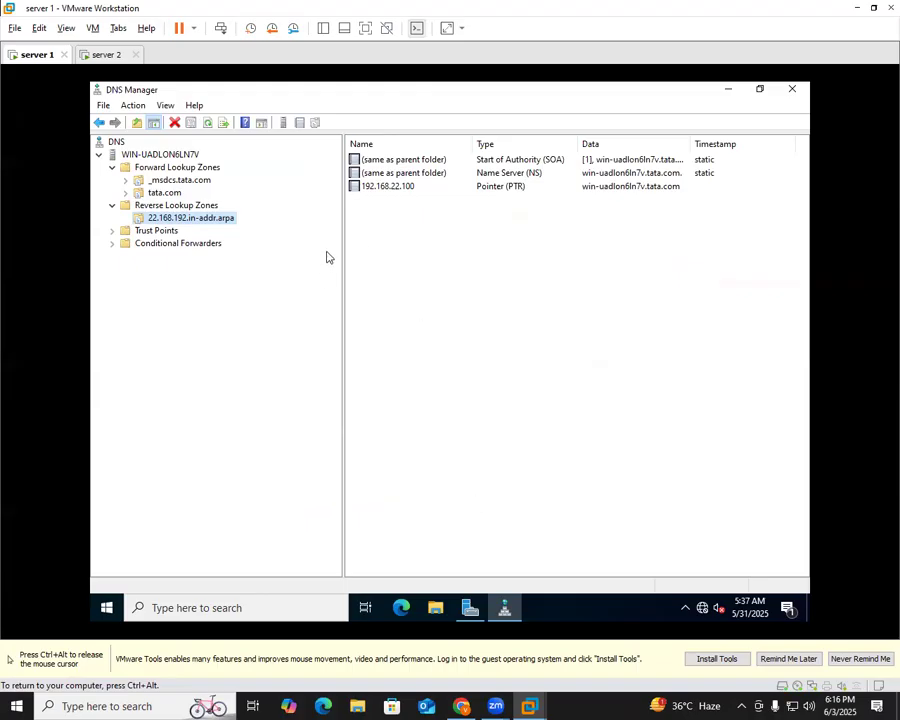
Switch to the server 2 virtual machine and minimize its command prompt
key(ctrl+alt)
click(107, 56)
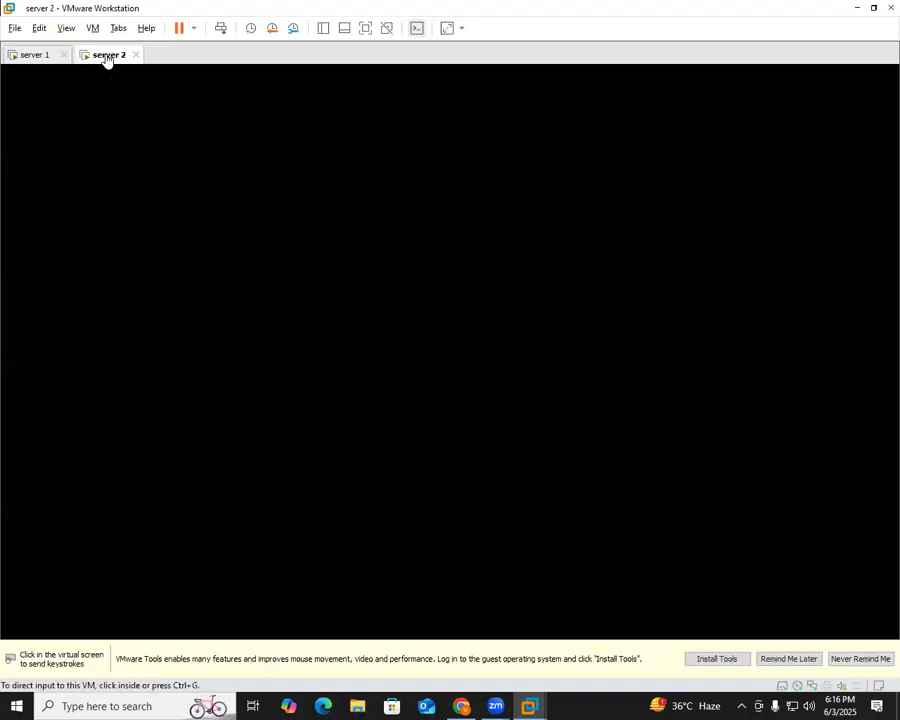
click(510, 391)
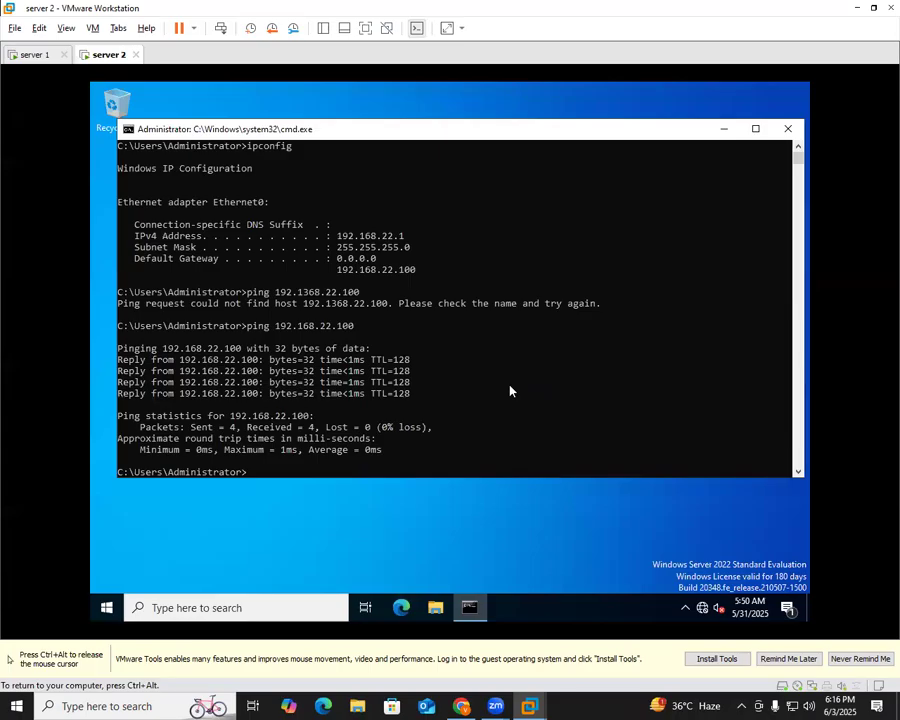
click(724, 128)
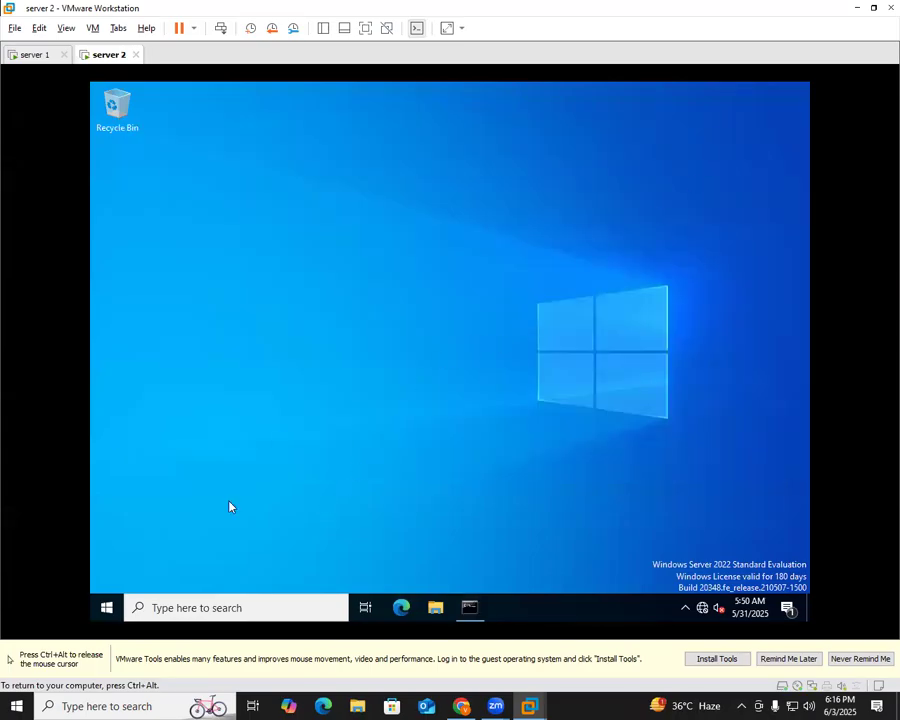
Open File Explorer on server 2 and choose Properties on This PC
click(106, 607)
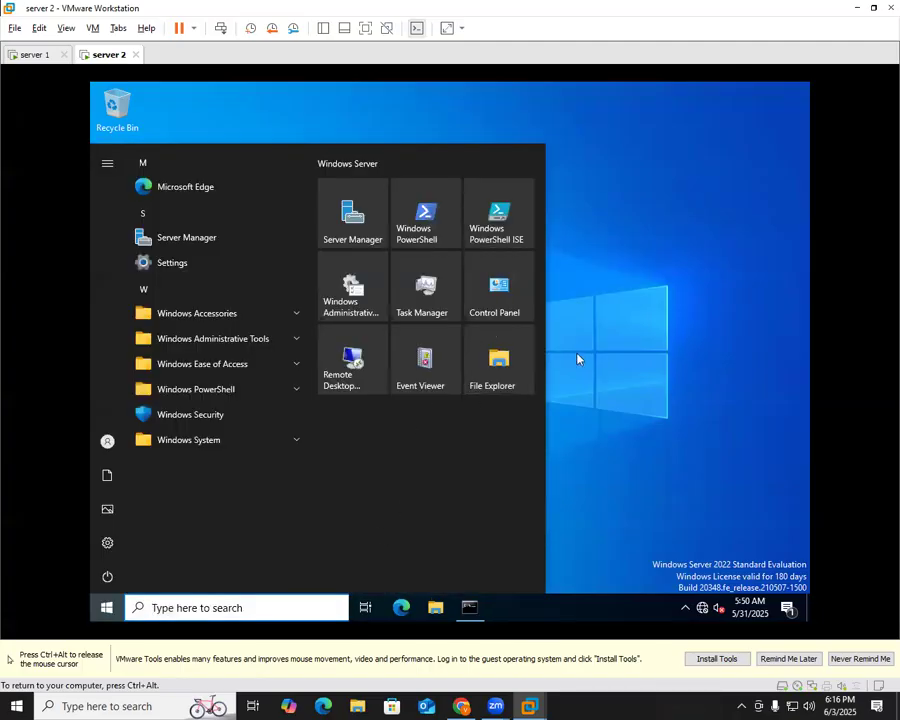
click(585, 394)
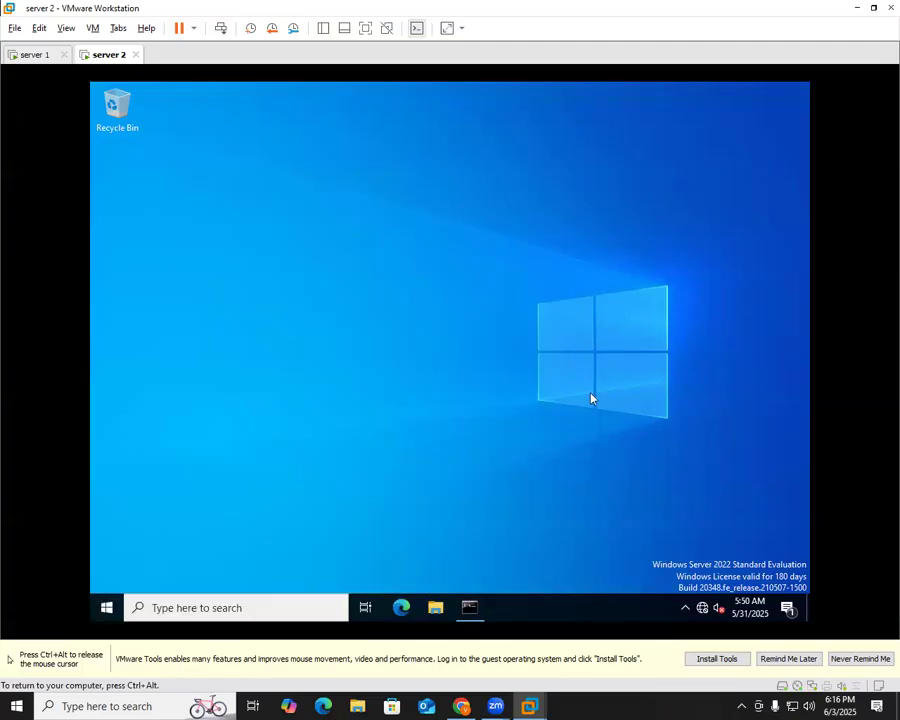
click(432, 614)
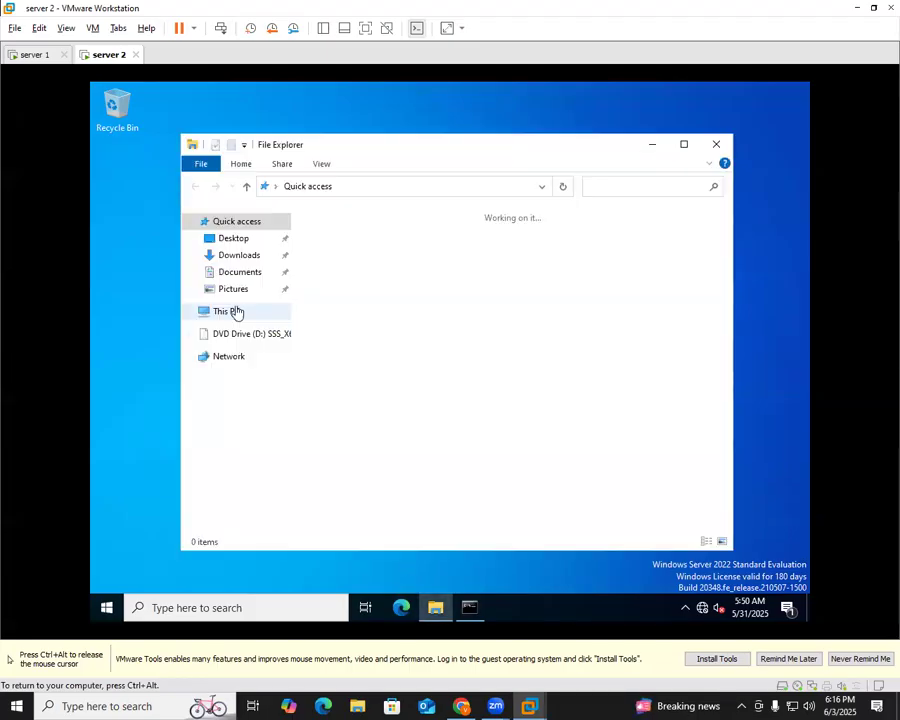
right_click(220, 316)
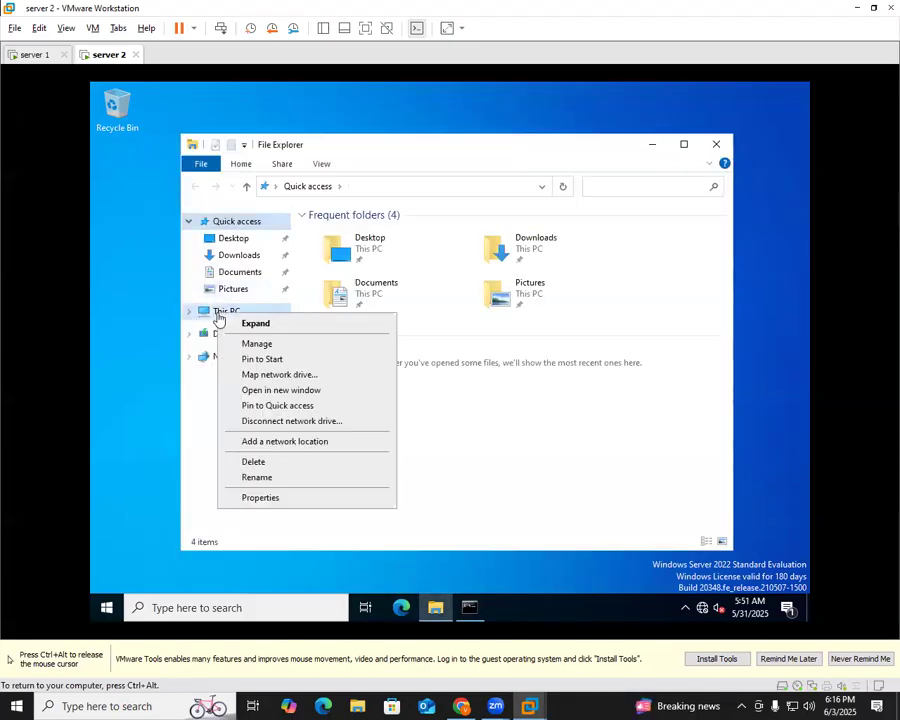
click(260, 498)
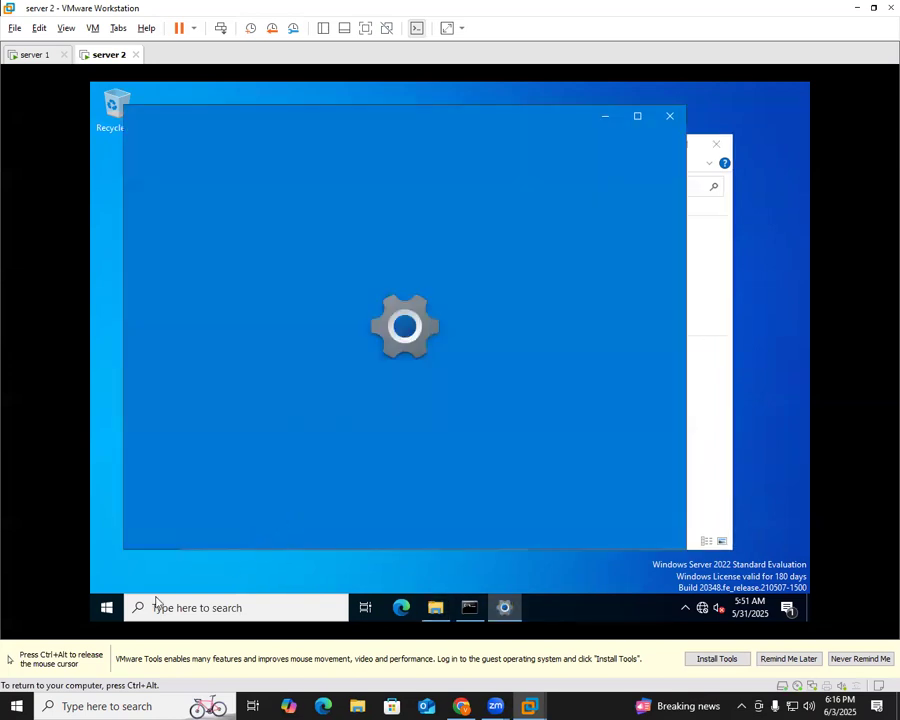
Launch ncpa.cpl from the Run box to show network connections
key(super+r)
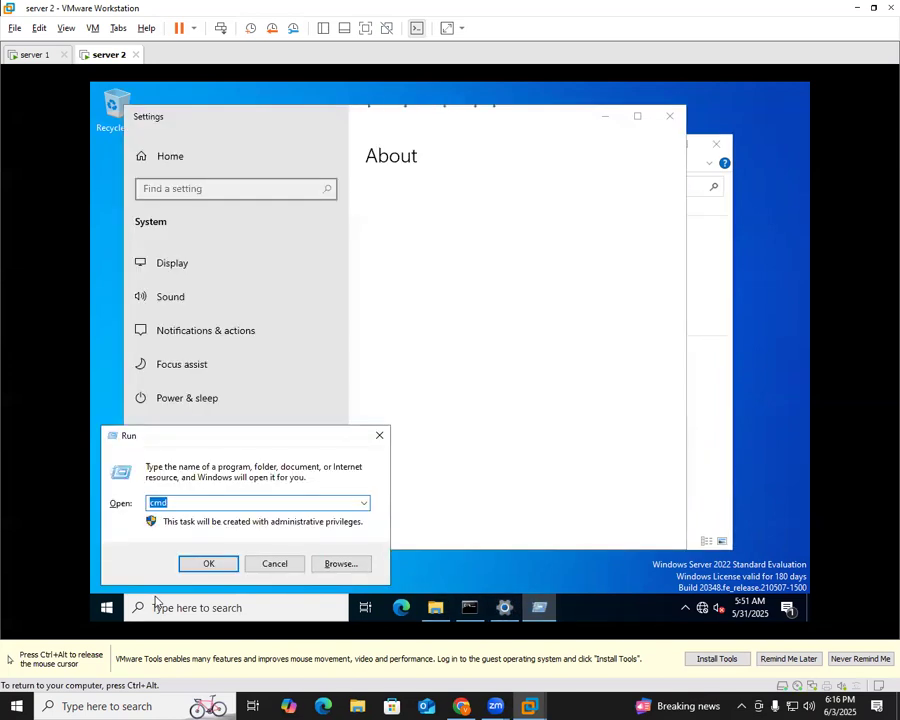
text(n)
key(Down)
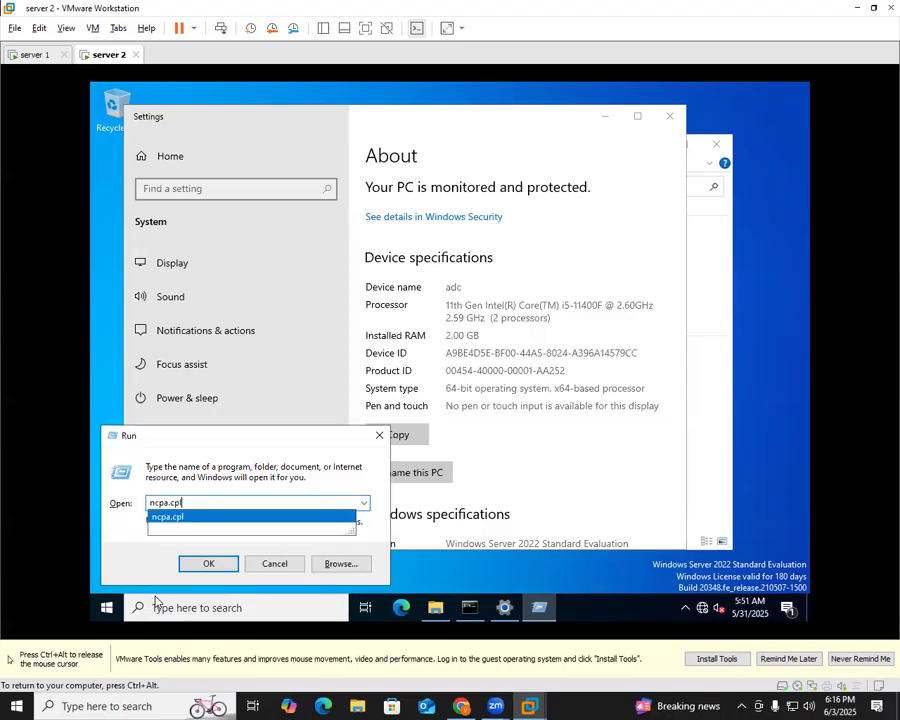
key(Return)
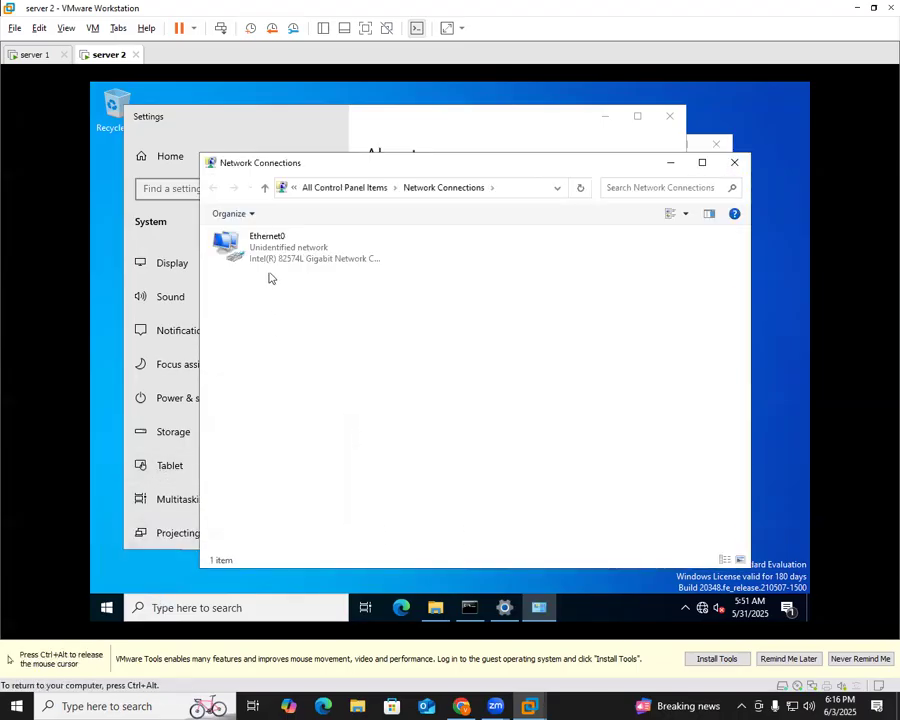
Confirm Ethernet0's IPv4 preferred DNS is 192.168.22.100, then close every network window
double_click(271, 257)
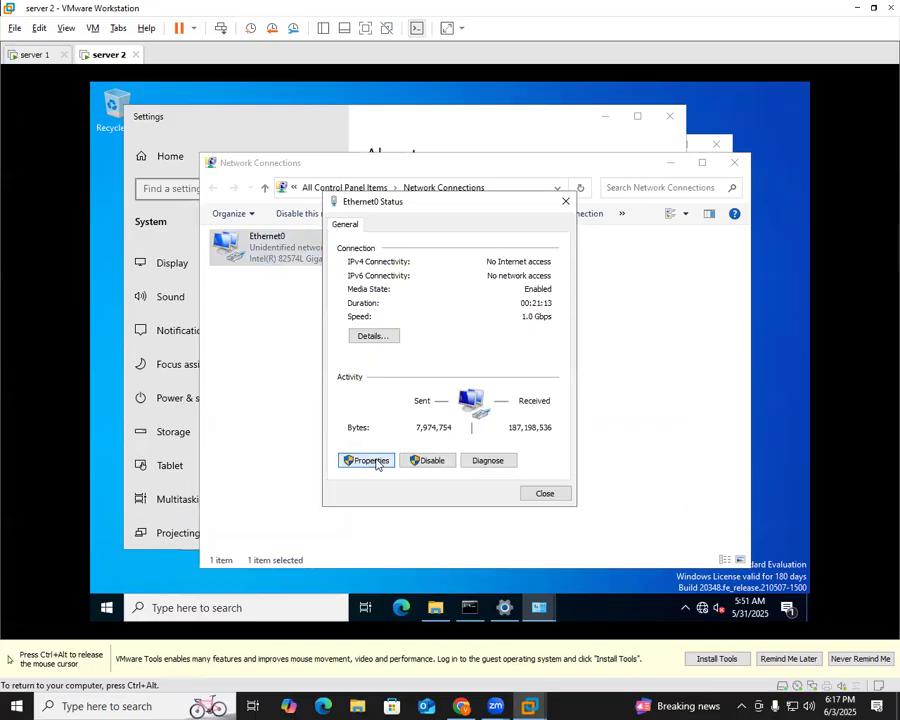
click(375, 463)
click(470, 363)
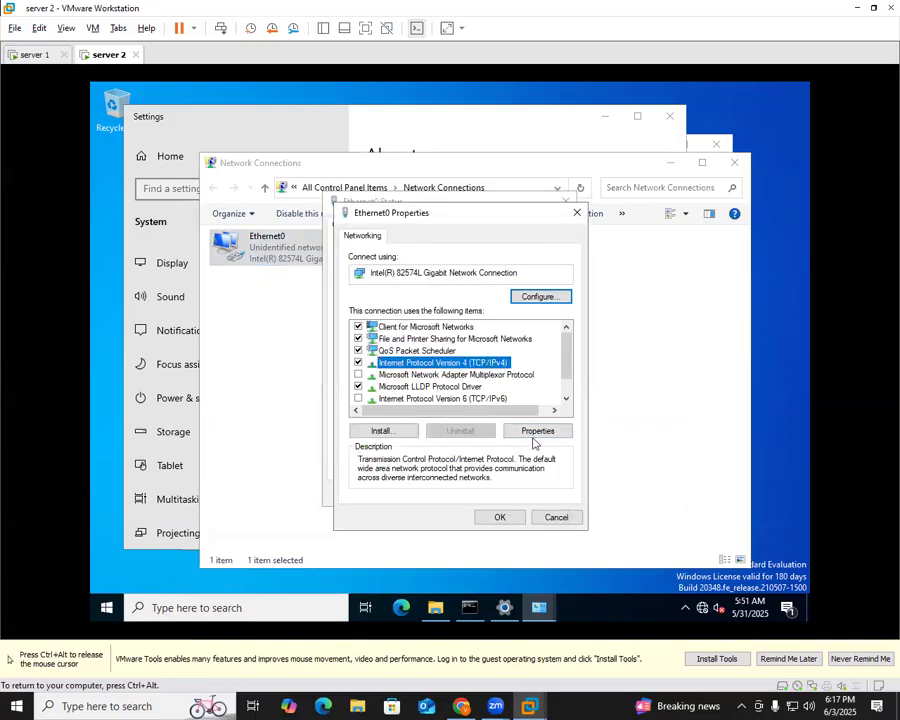
click(534, 432)
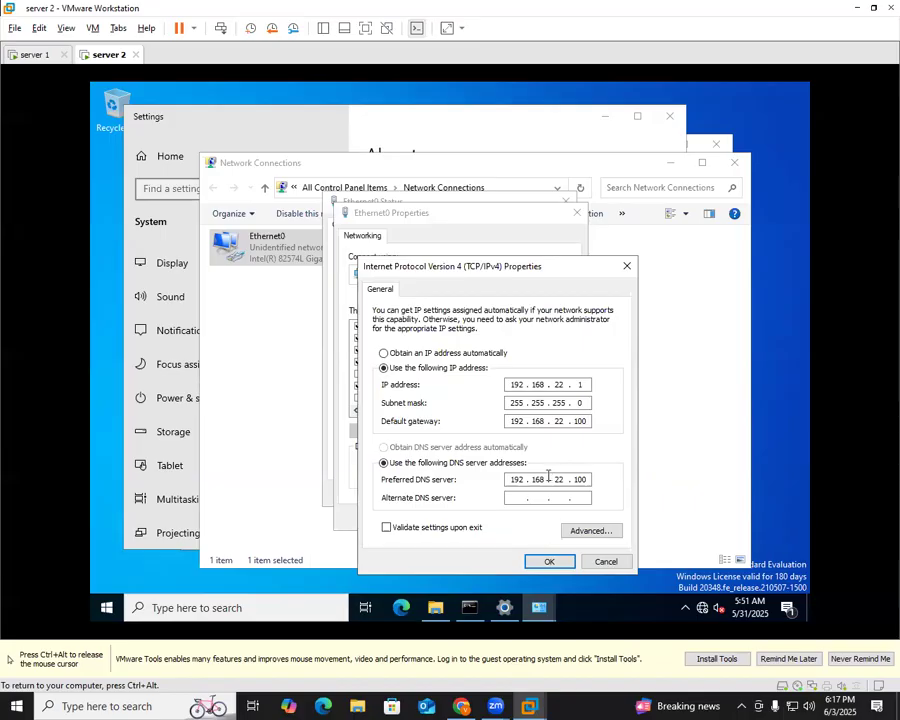
click(542, 560)
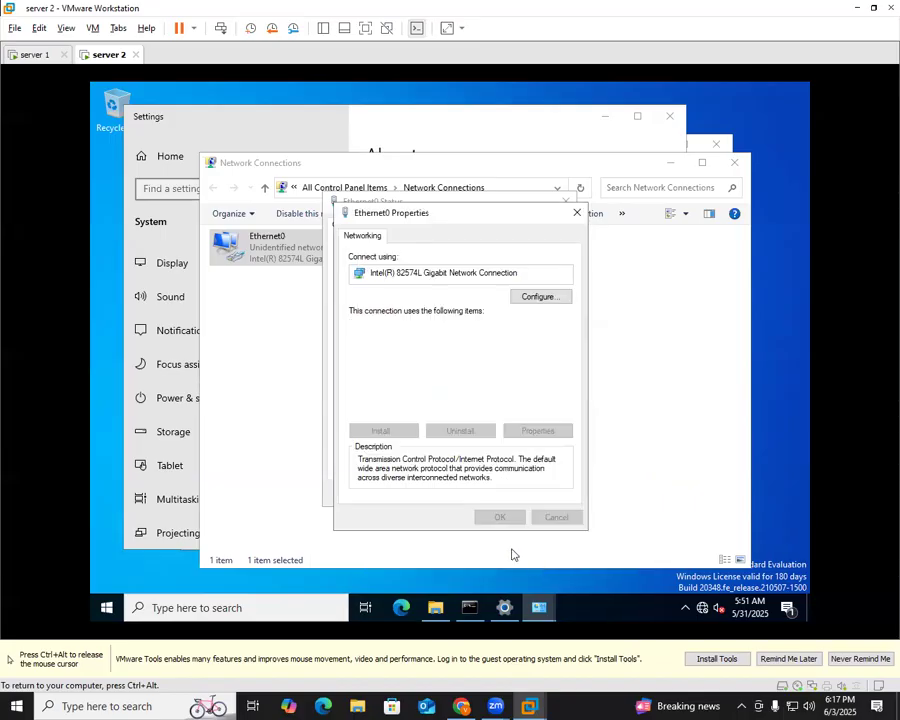
click(500, 518)
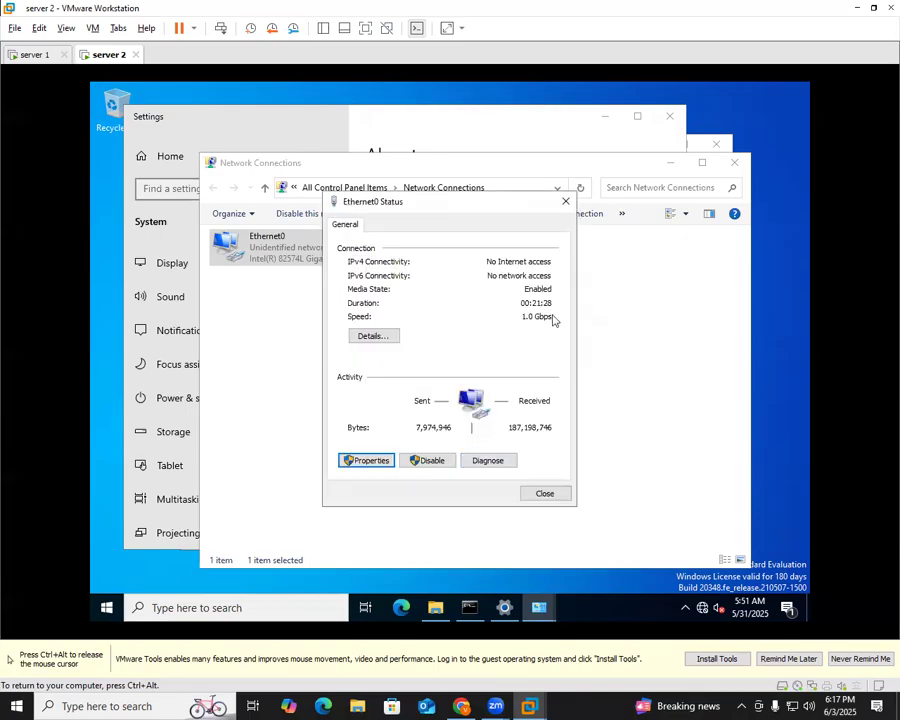
click(564, 201)
click(734, 162)
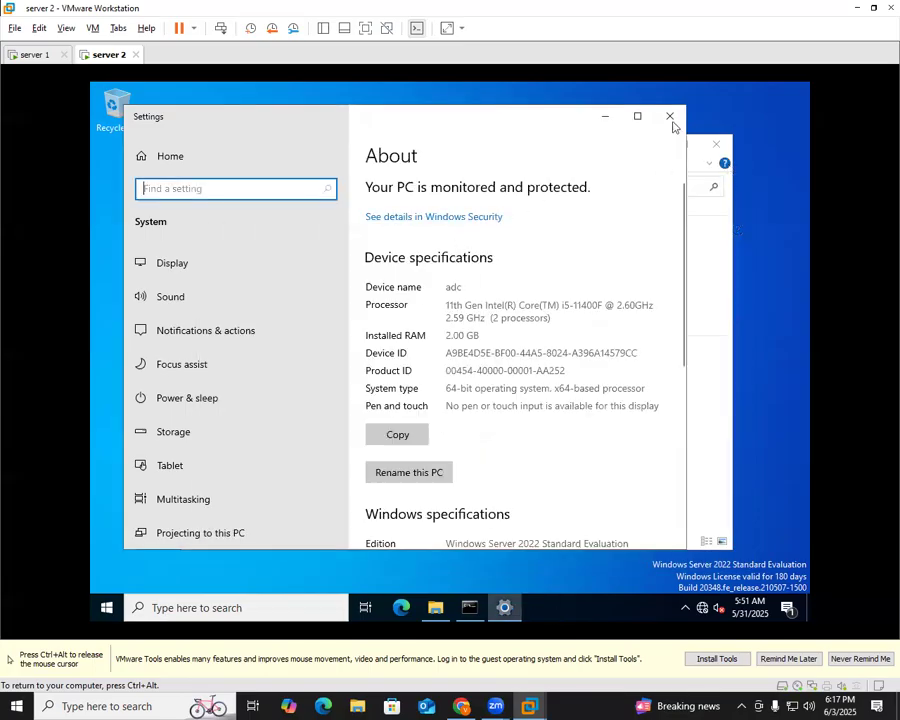
Reopen server 2's About settings from This PC and scroll through its details
click(663, 122)
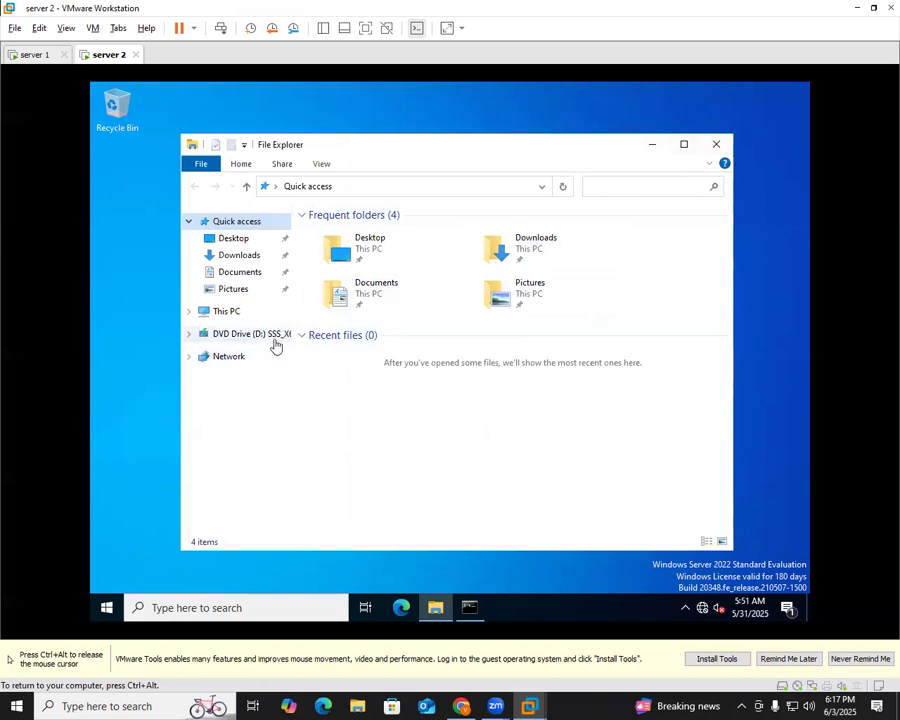
right_click(231, 319)
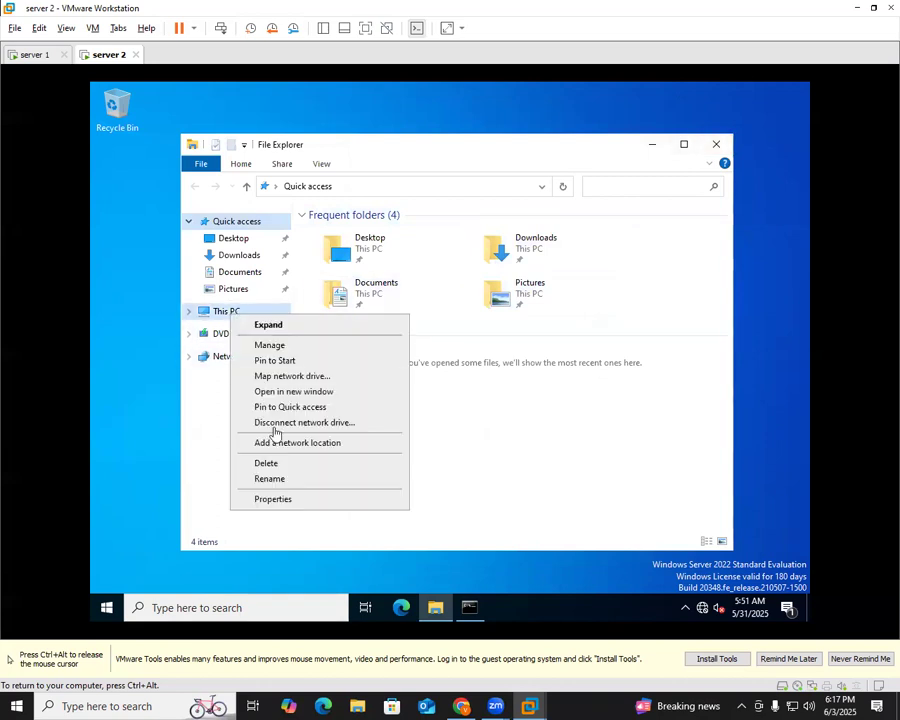
click(272, 498)
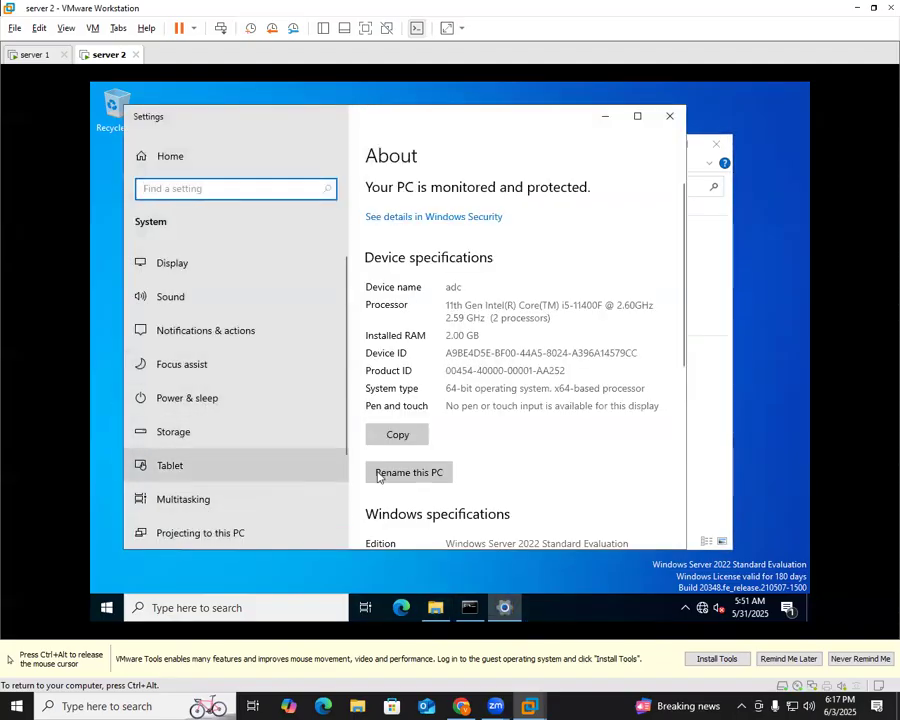
scroll(425, 455, down, 4)
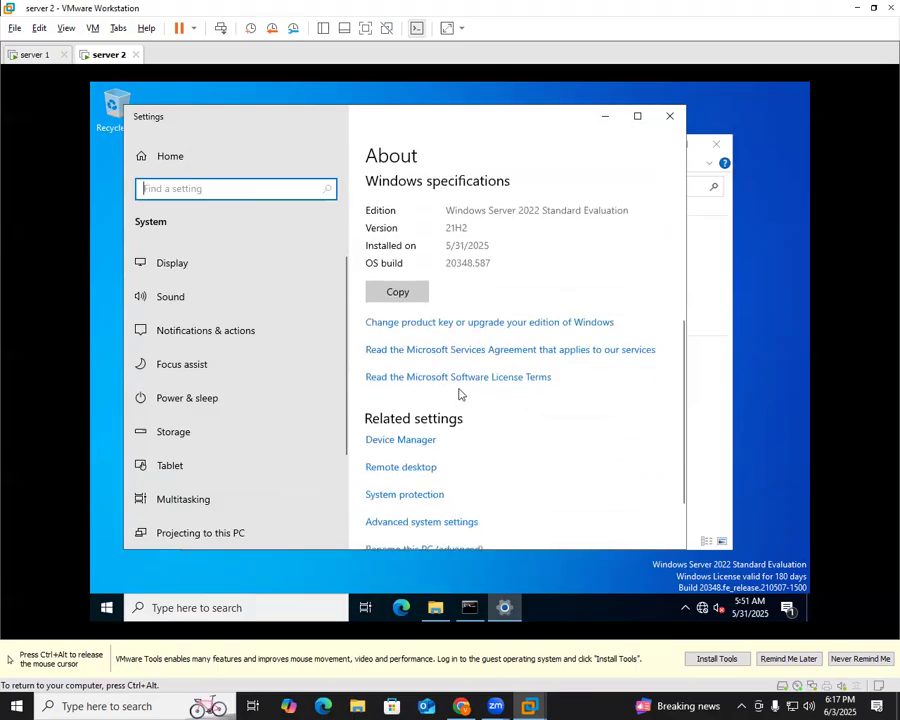
scroll(508, 395, down, 2)
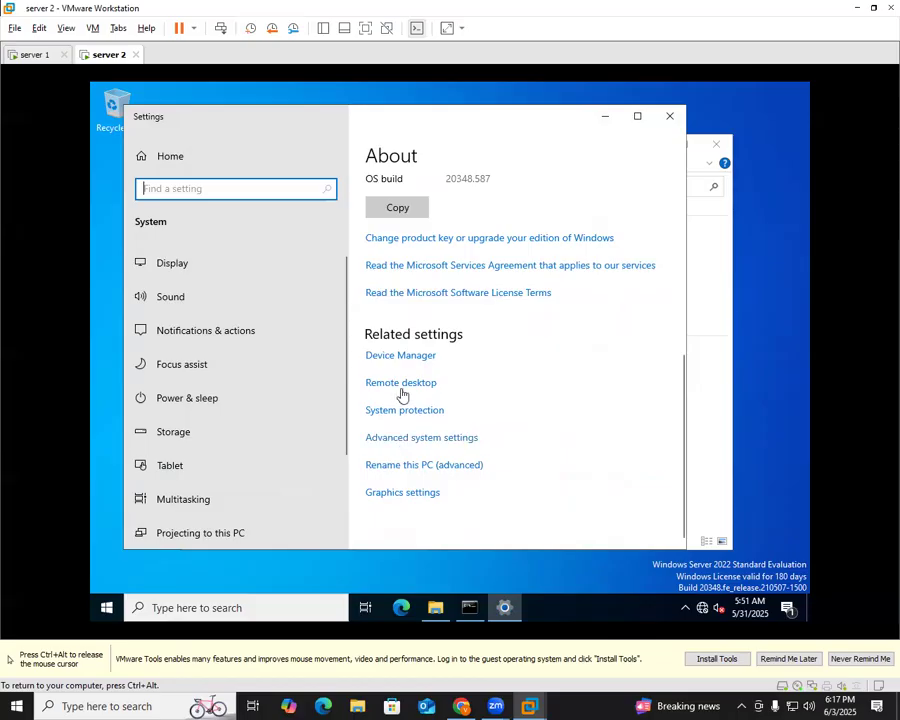
scroll(430, 368, up, 5)
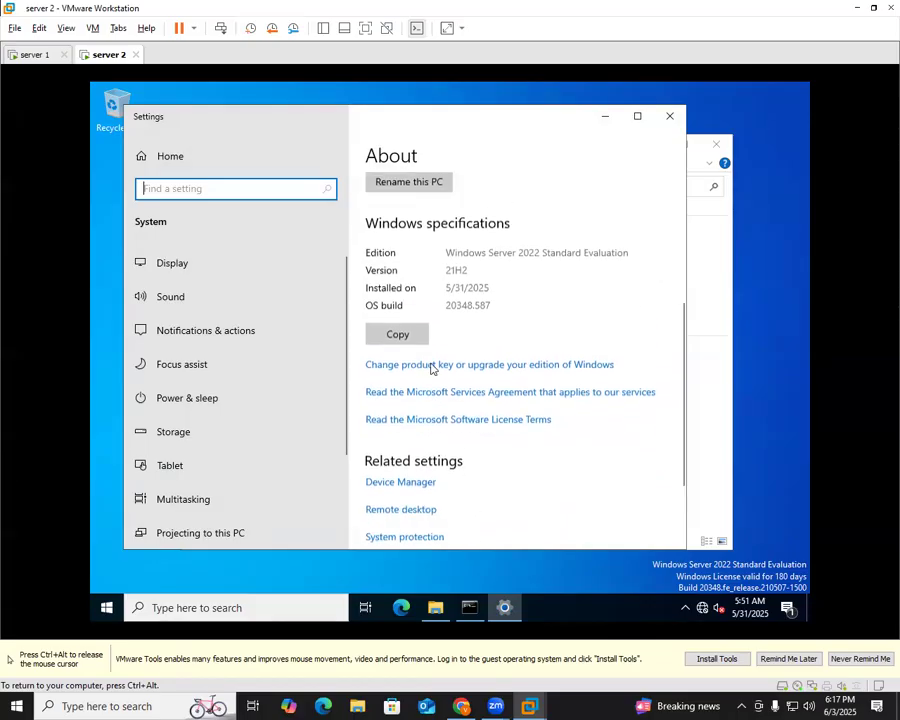
scroll(436, 350, up, 4)
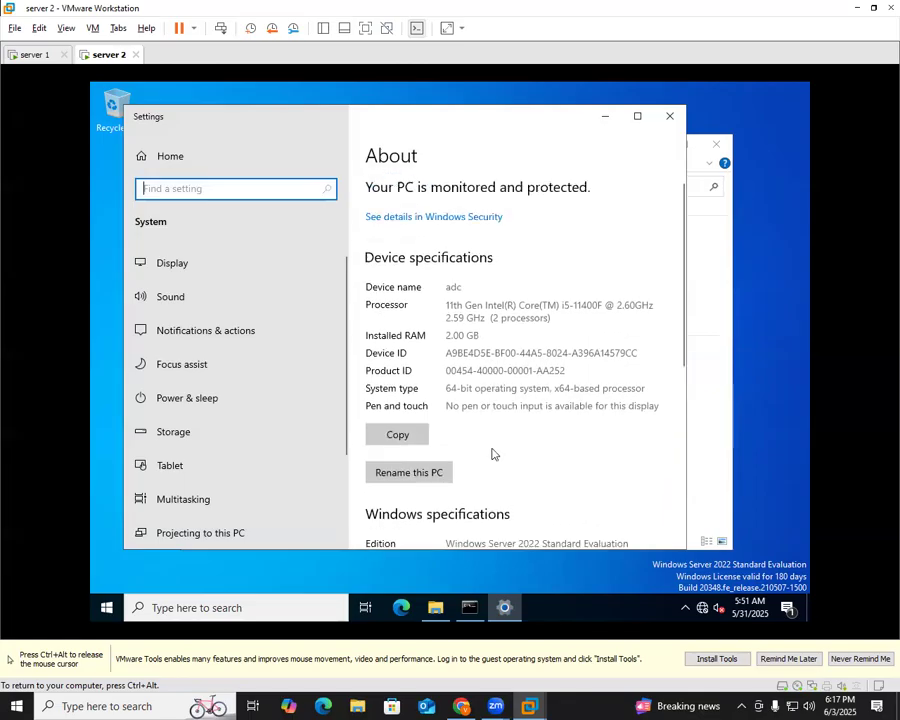
scroll(438, 454, down, 6)
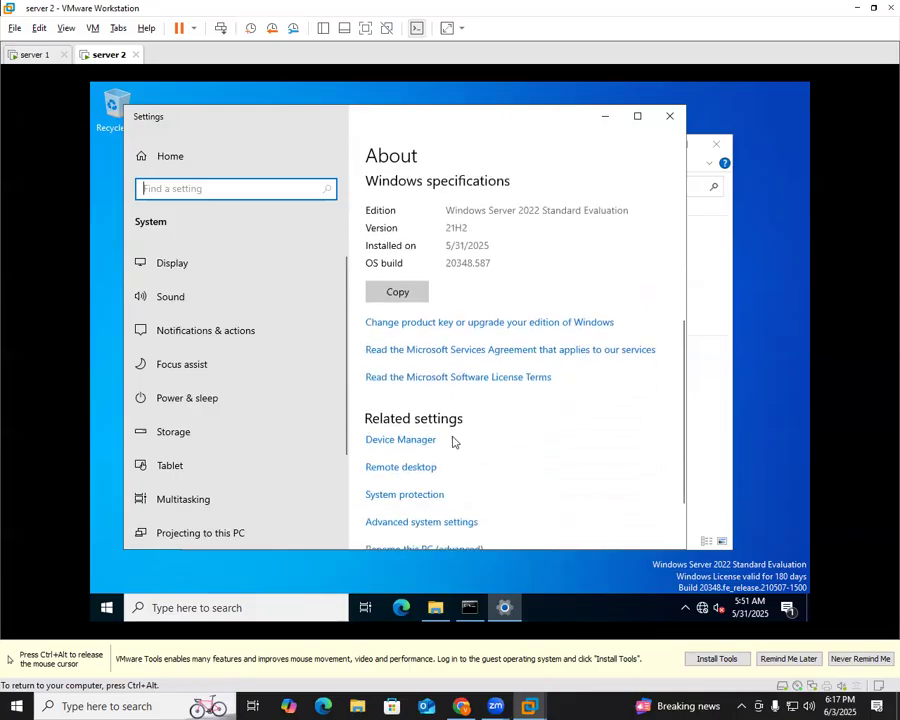
scroll(500, 455, down, 2)
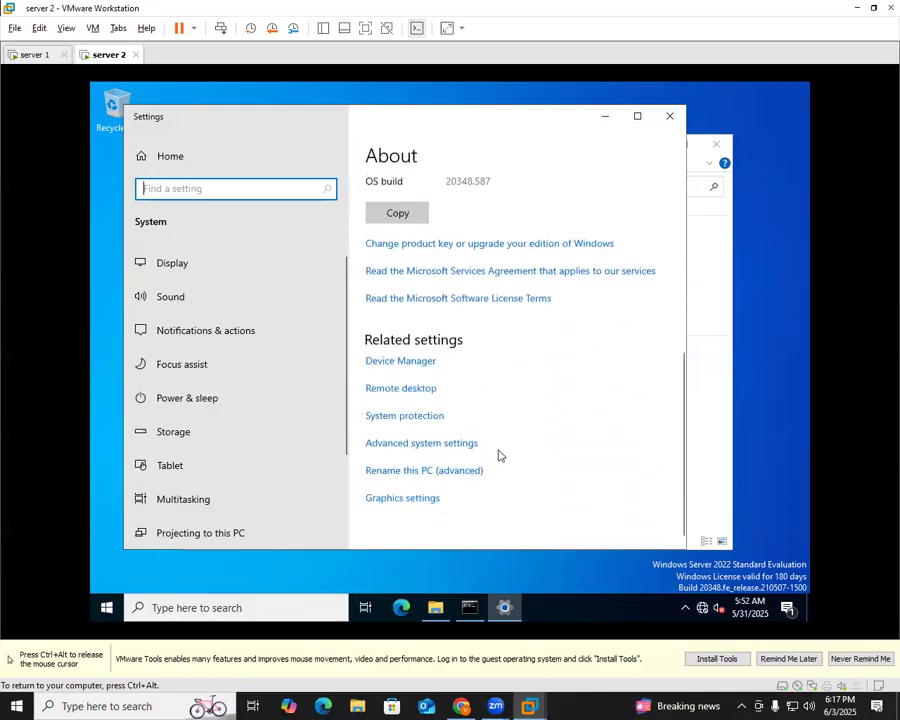
Open advanced system properties to show computer name adc in WORKGROUP
click(416, 440)
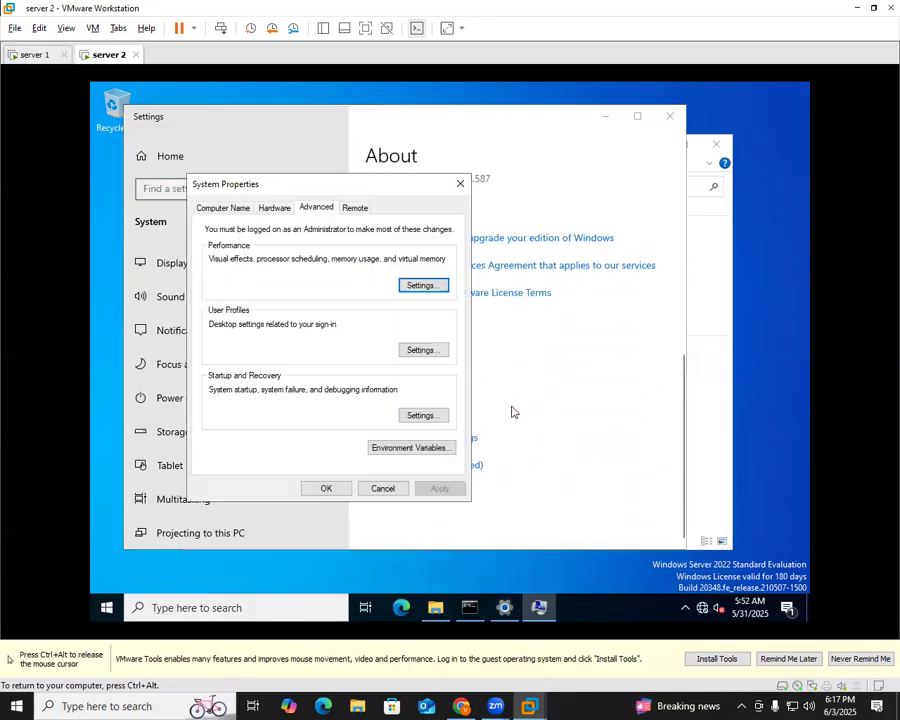
click(460, 184)
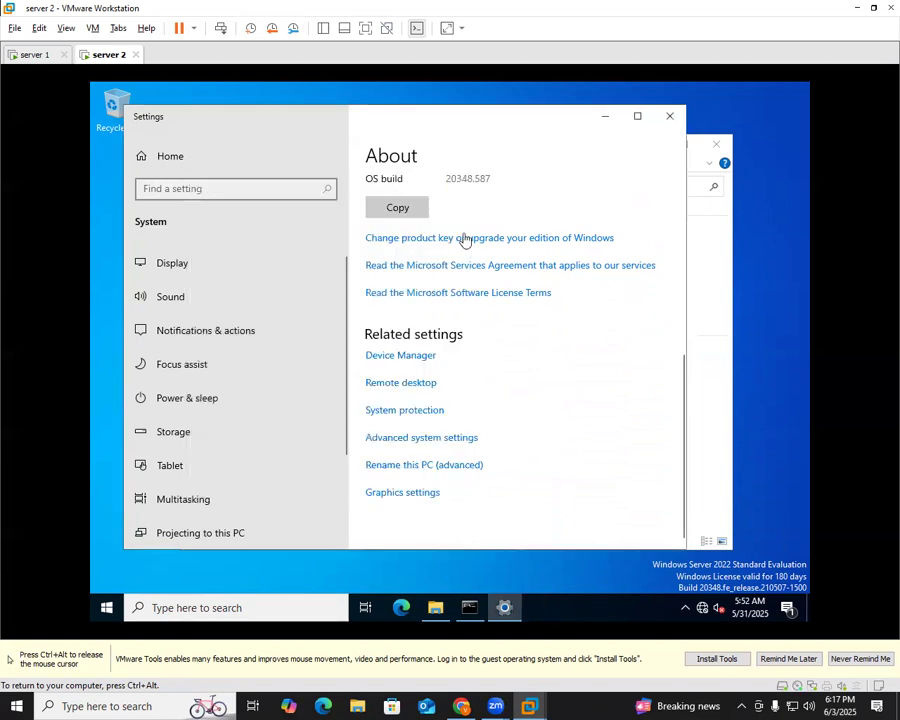
click(420, 475)
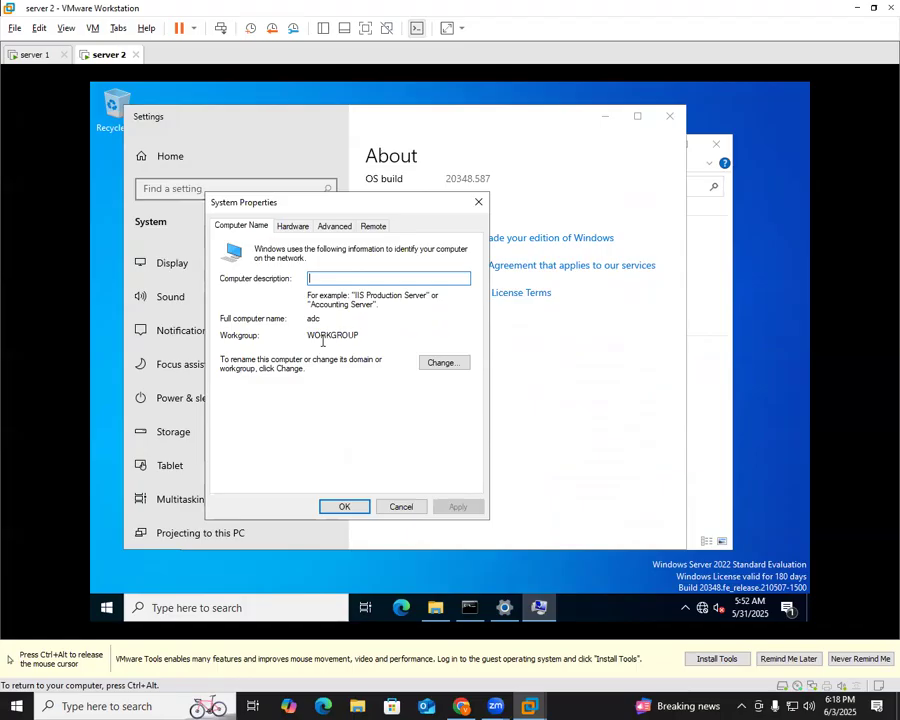
Change server 2's membership to the domain tata.com
click(426, 363)
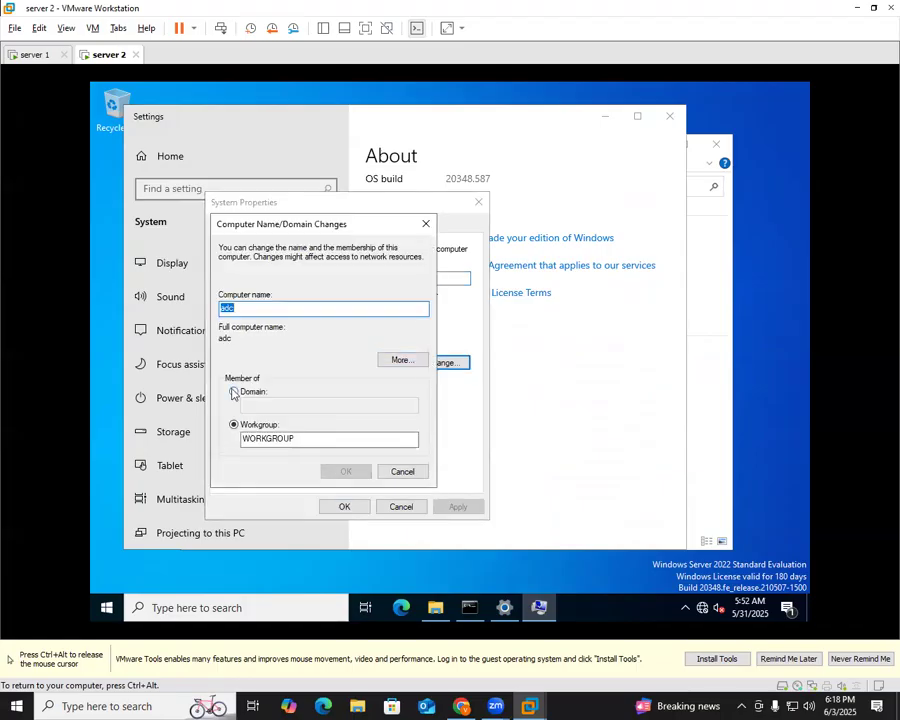
click(235, 393)
click(295, 406)
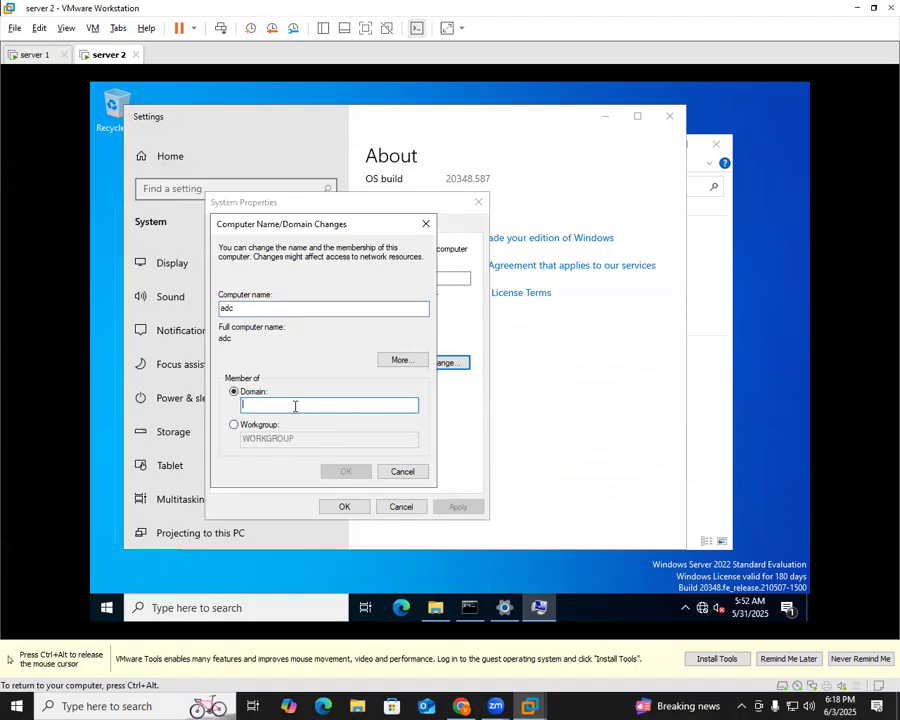
text(tata.com)
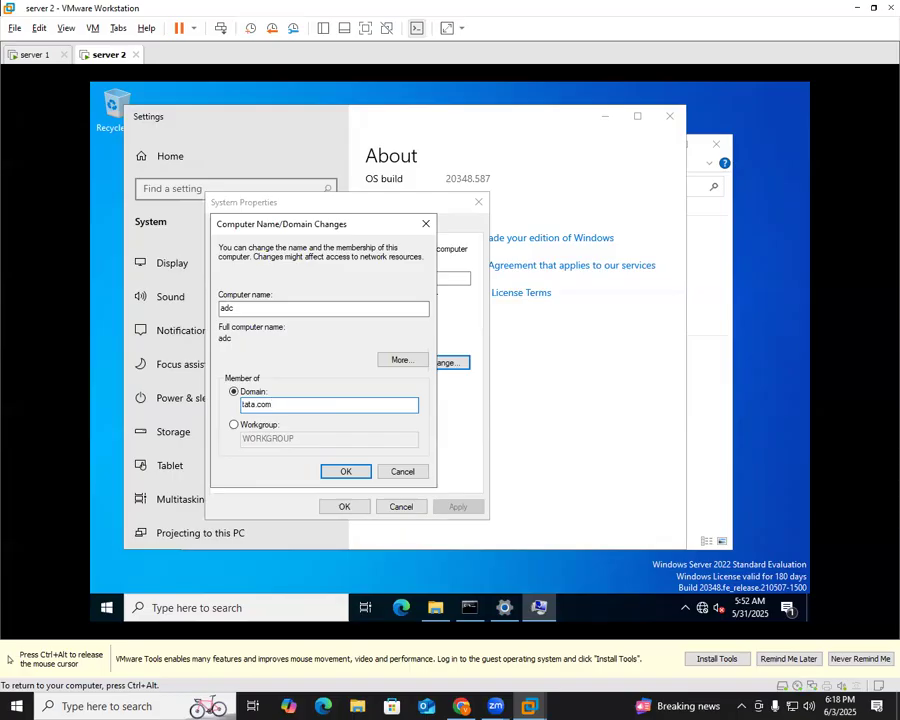
click(338, 471)
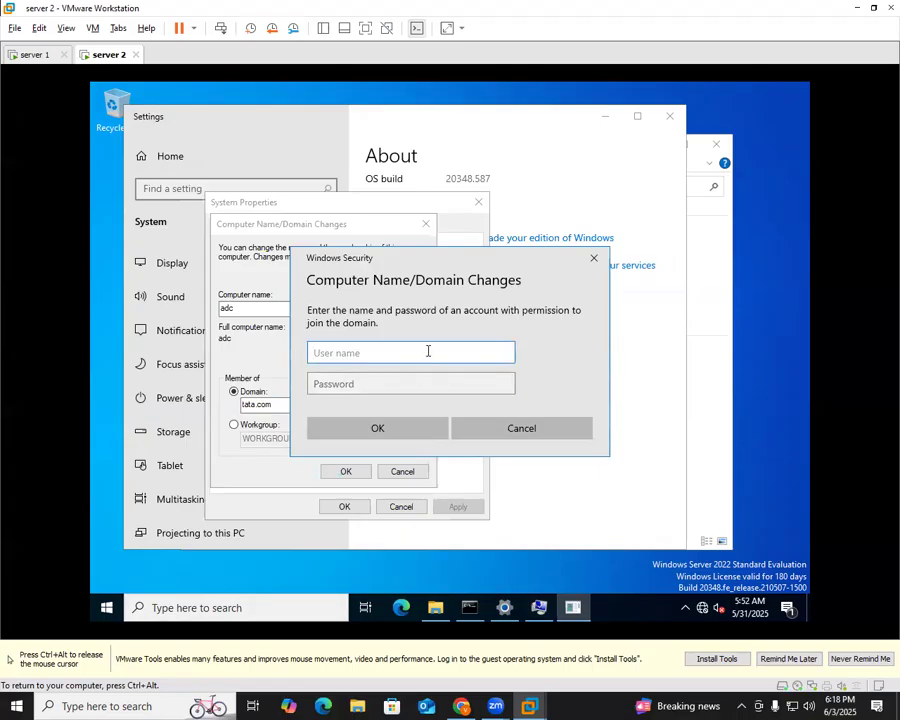
Submit administrator credentials, close Settings, and dismiss the incorrect-credentials error
text(administrator)
key(Tab)
text(•••••••••)
click(410, 428)
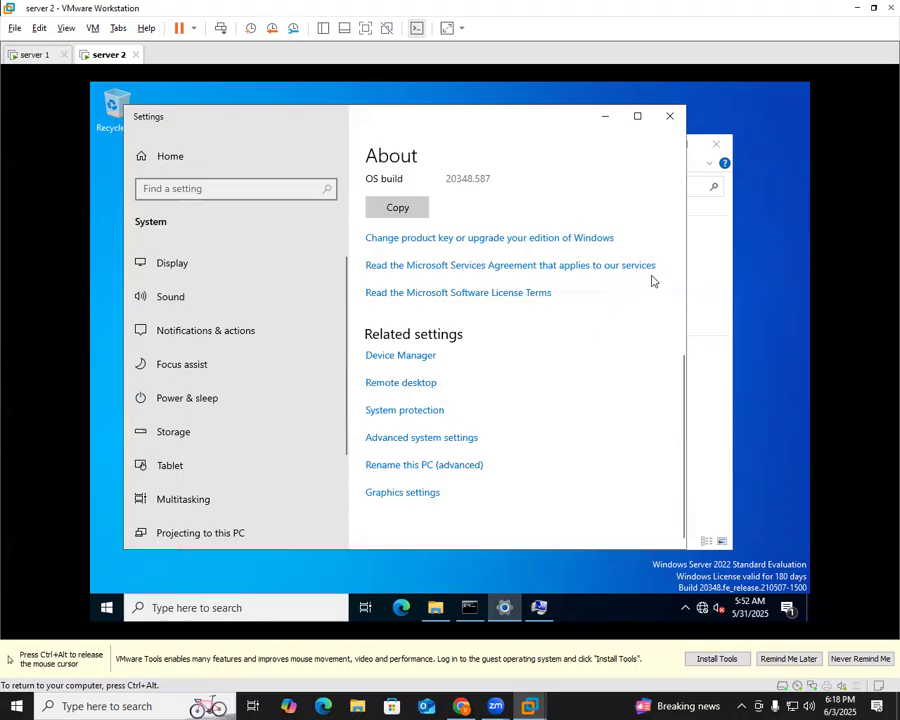
click(670, 116)
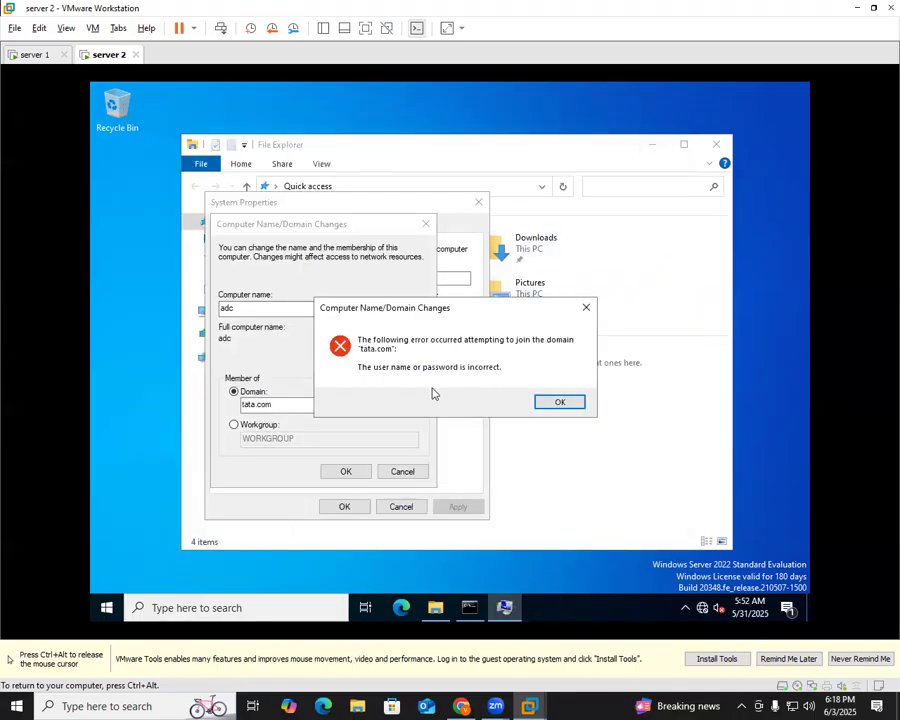
click(548, 401)
Retry the join with the administrator name and password until tata.com welcomes the computer
click(342, 471)
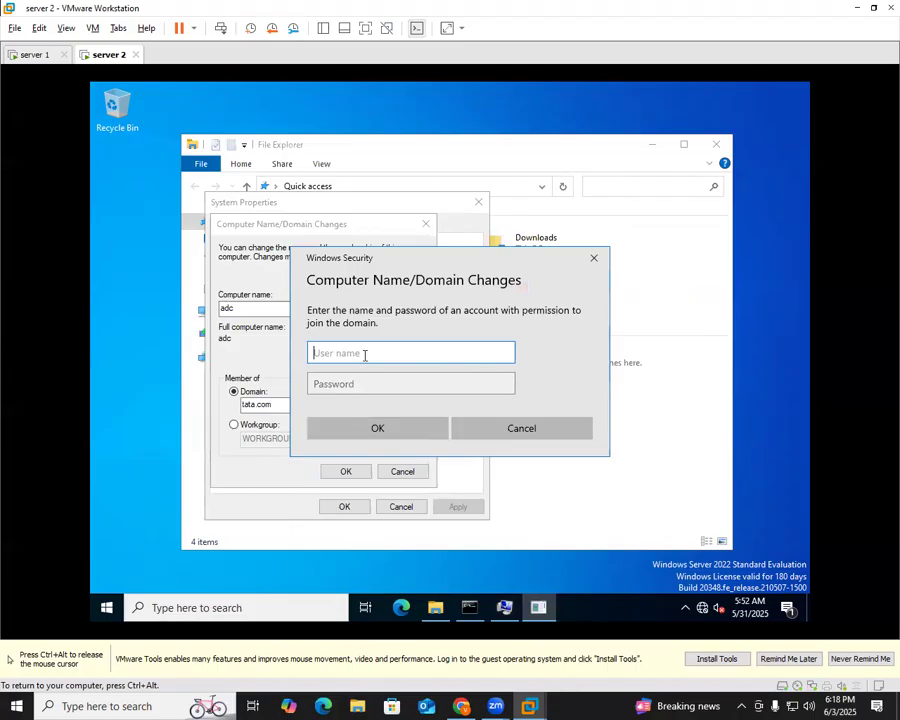
text(administrator)
key(Tab)
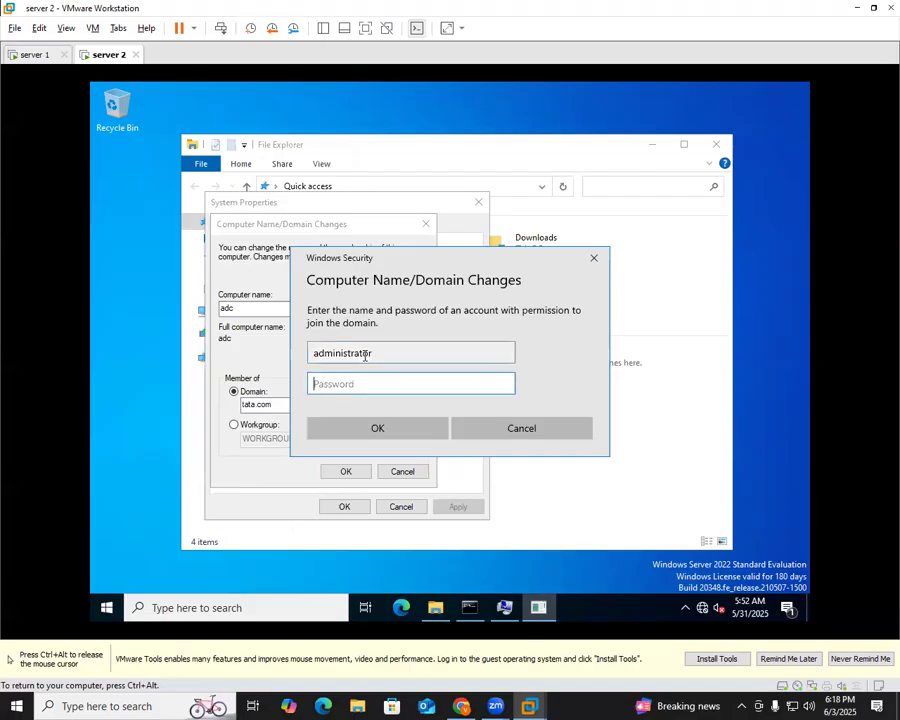
text(P@ssw)
drag(505, 384, 506, 388)
click(398, 429)
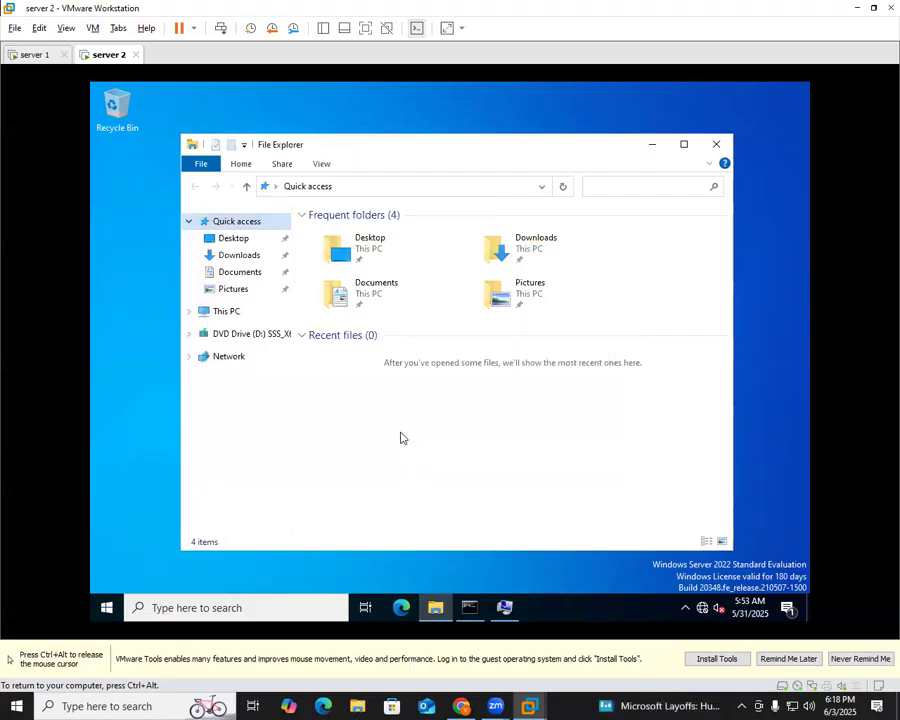
click(652, 145)
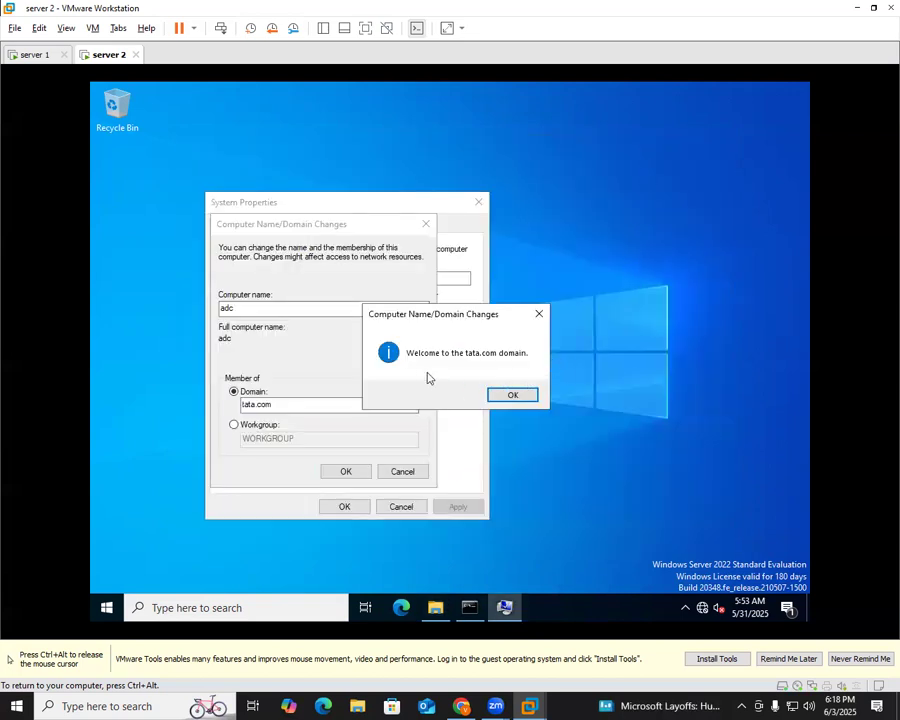
Dismiss the tata.com welcome and restart notices, close System Properties, and restart Server 2 now
click(512, 393)
click(537, 365)
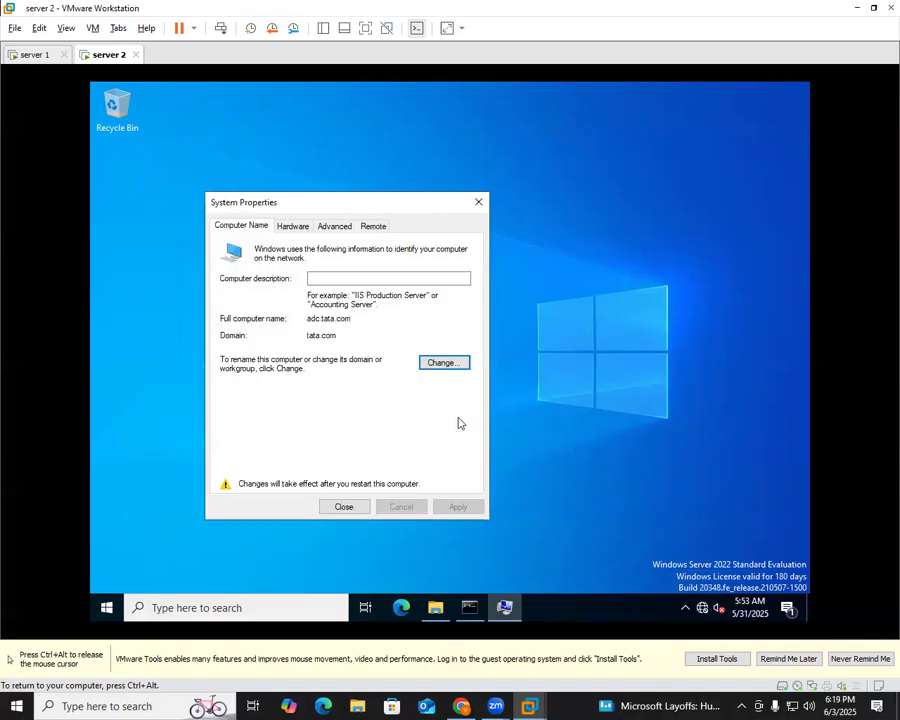
click(343, 506)
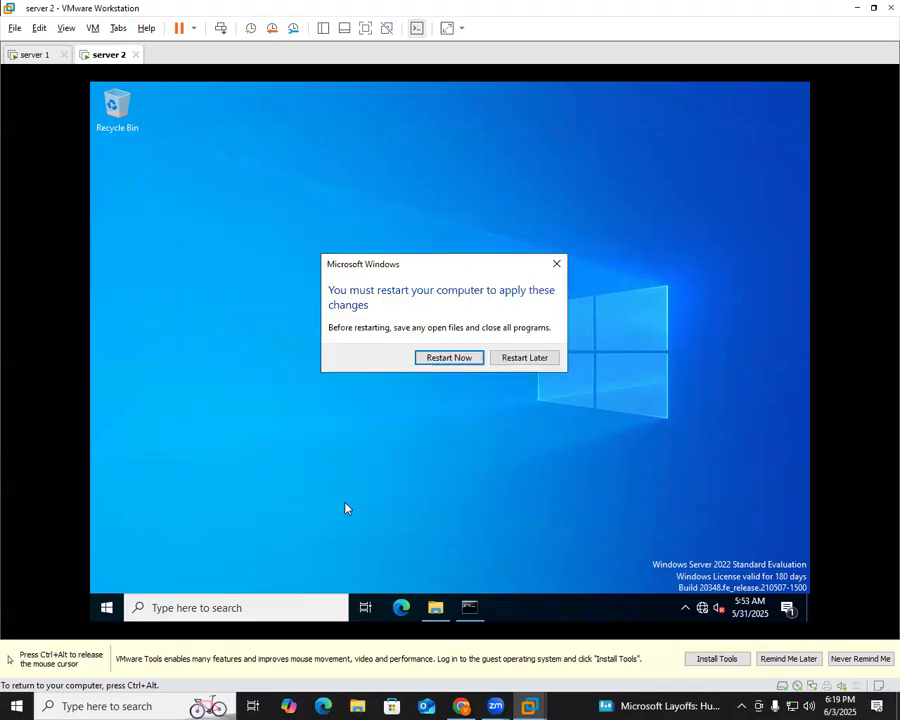
click(469, 360)
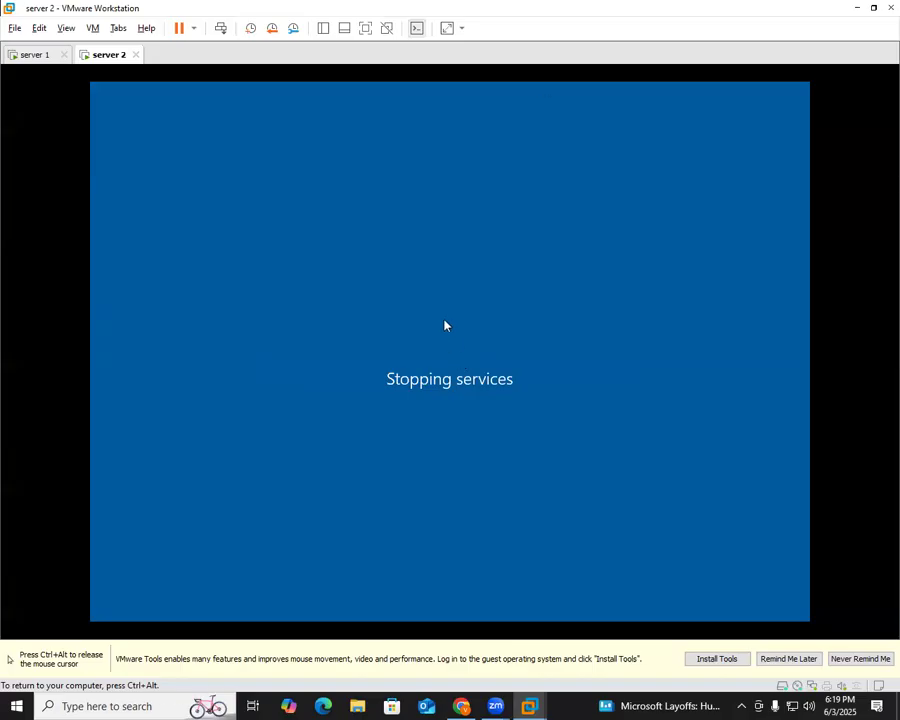
key(ctrl+alt)
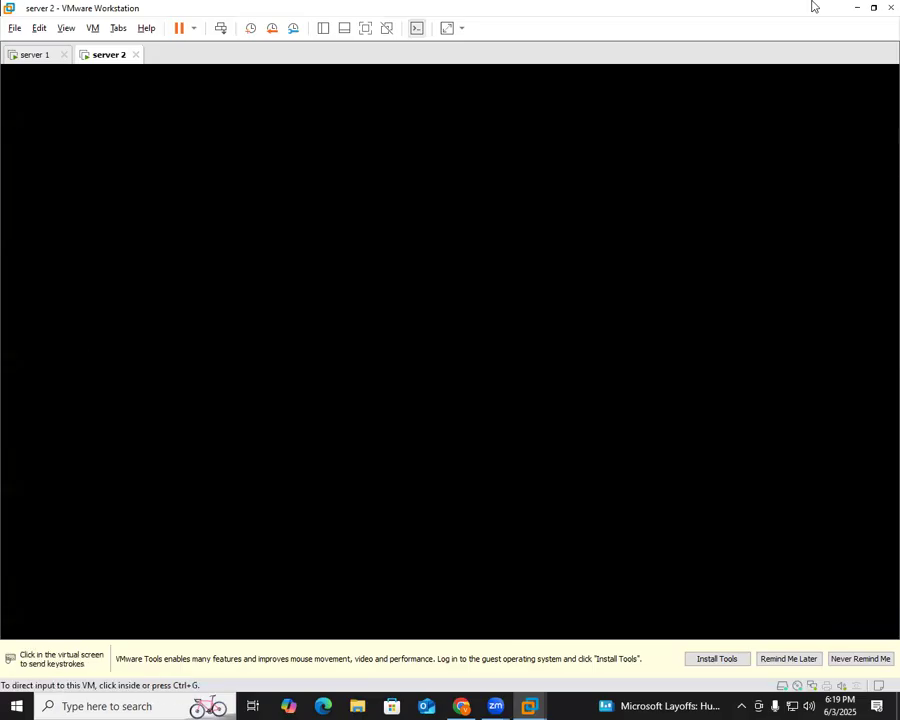
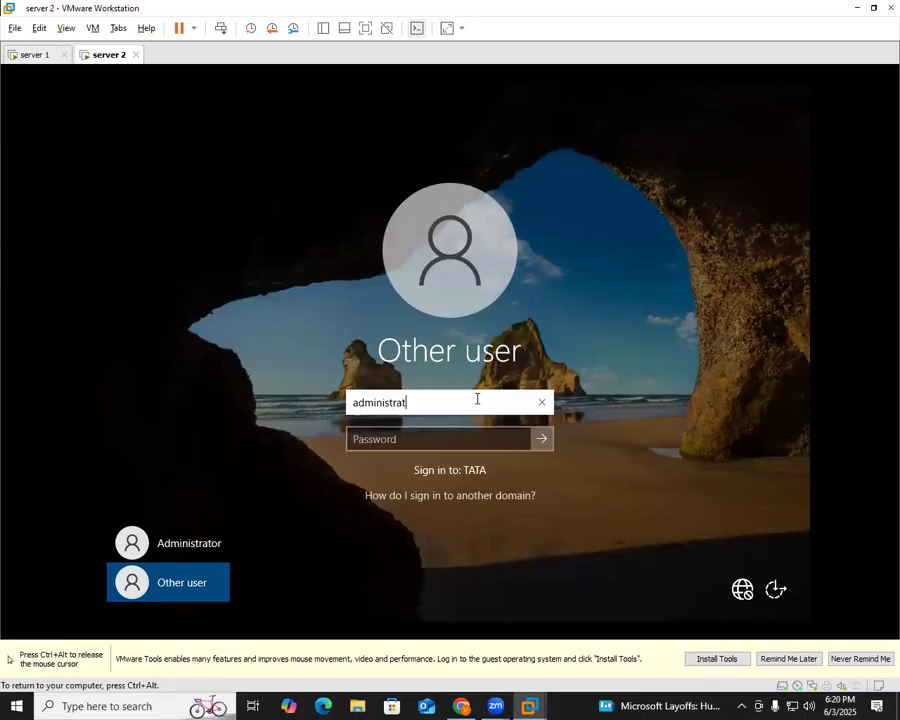
Sign in to Server 2 with the tata.com domain administrator account and its password
text(or@tata.com)
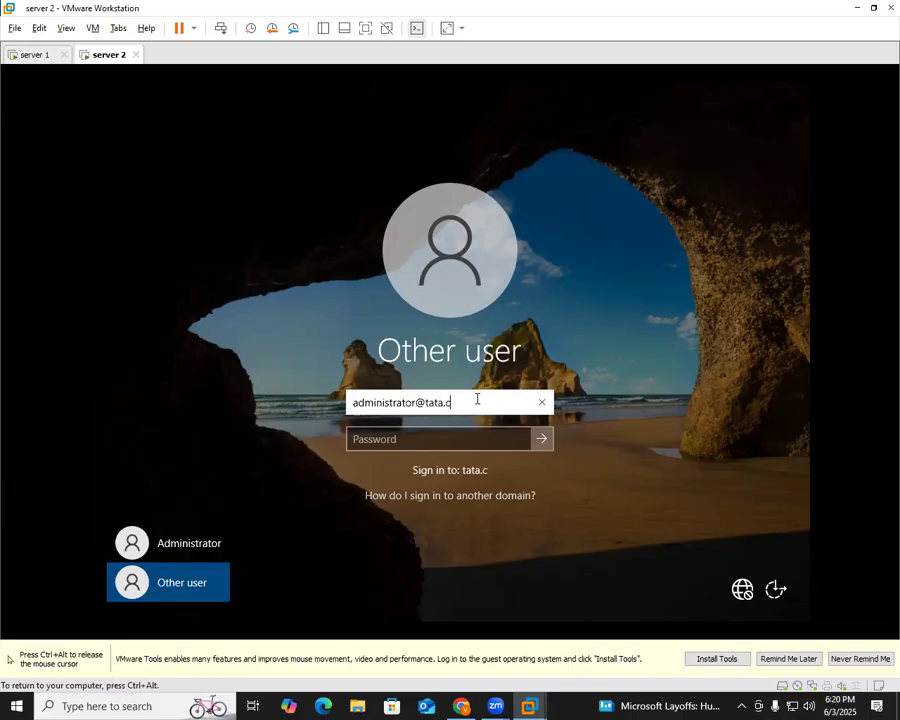
key(Tab)
text(•)
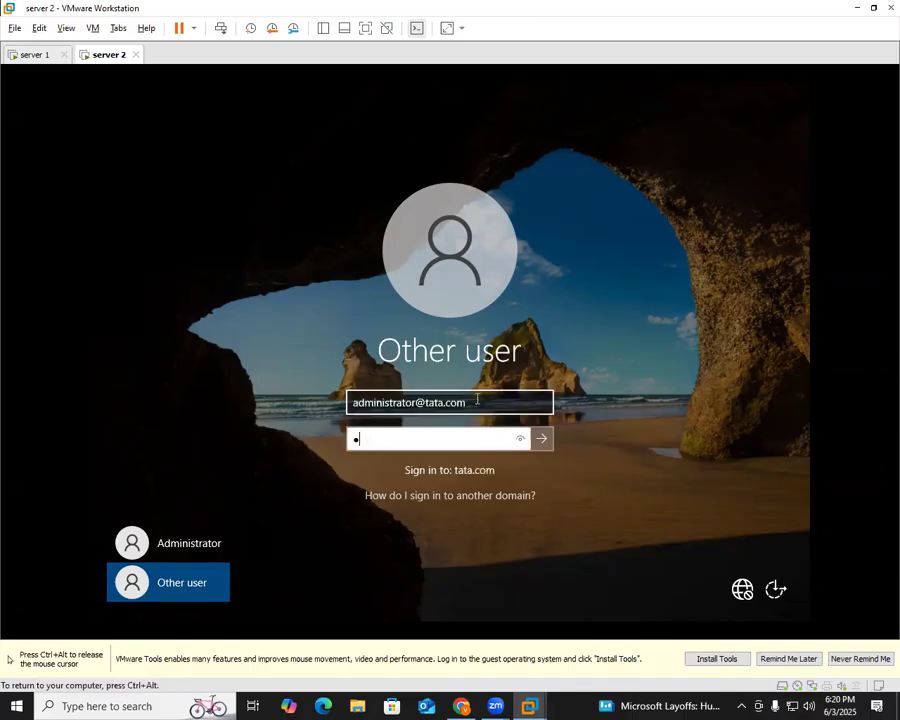
text(•••••••)
key(Return)
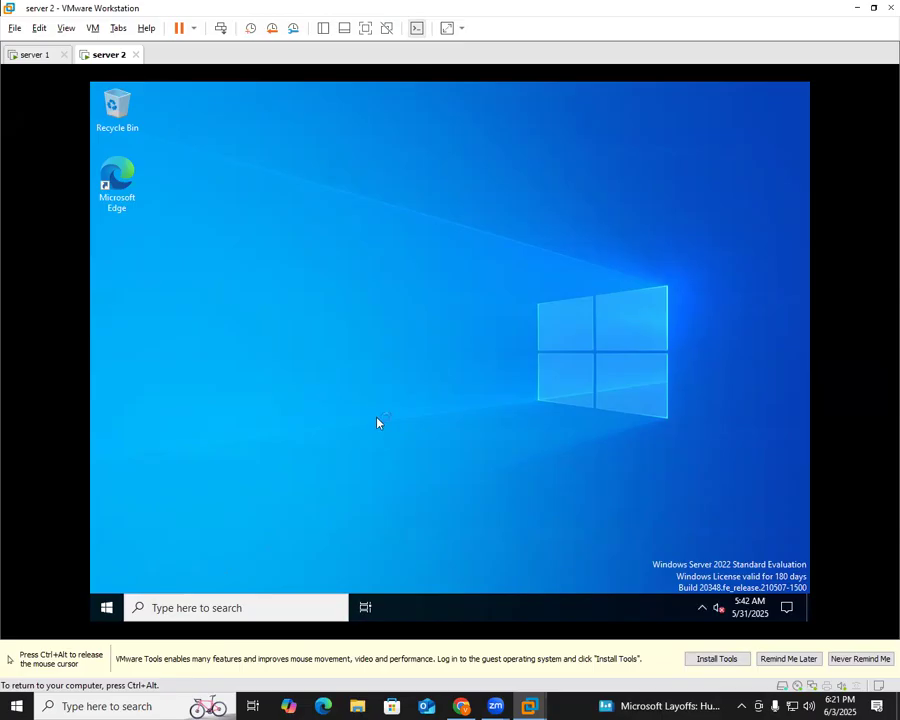
Launch Server Manager from Start and dismiss the Windows Admin Center suggestion
key(super)
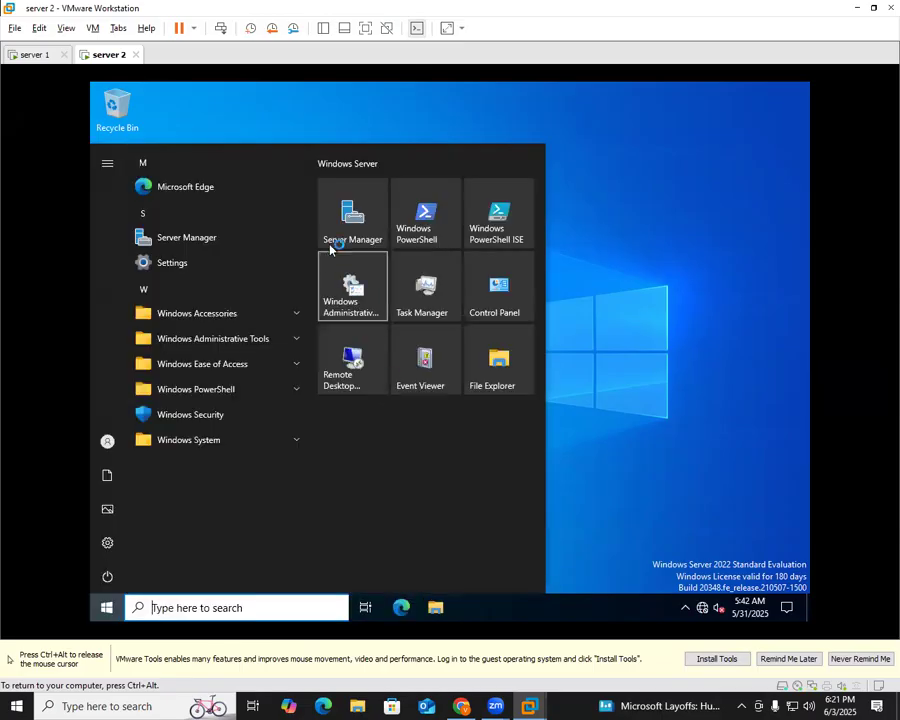
click(338, 233)
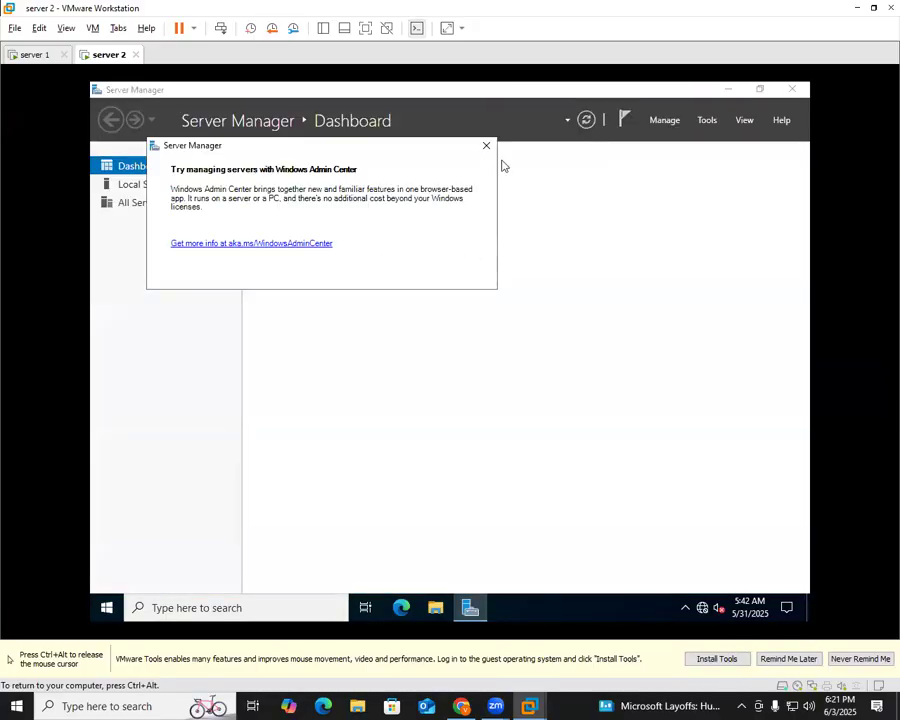
click(486, 145)
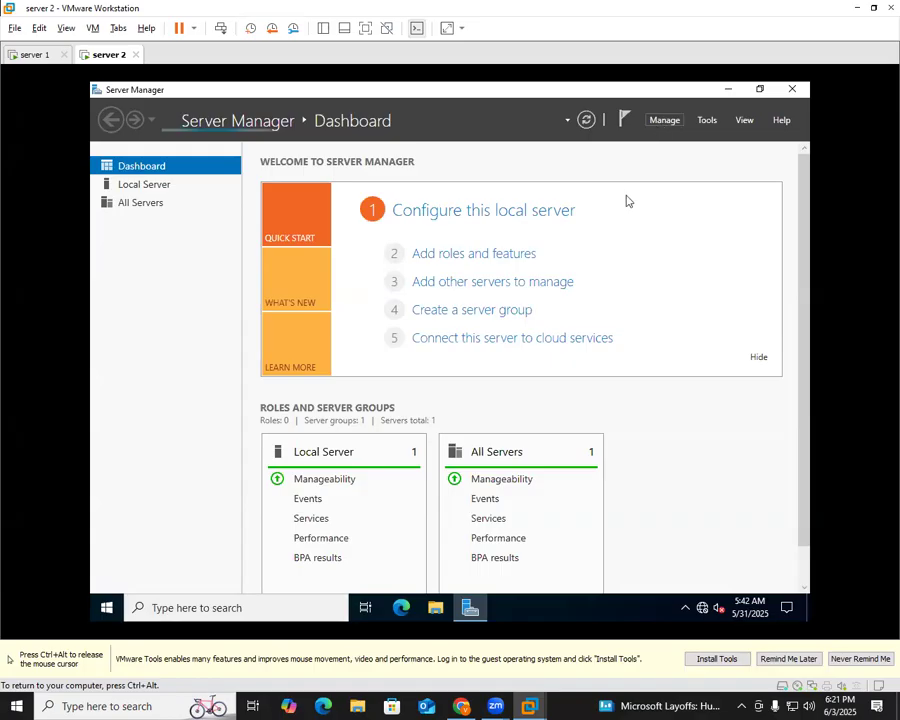
Start Add Roles and Features from Manage, retrying after the inventory collection message
click(664, 120)
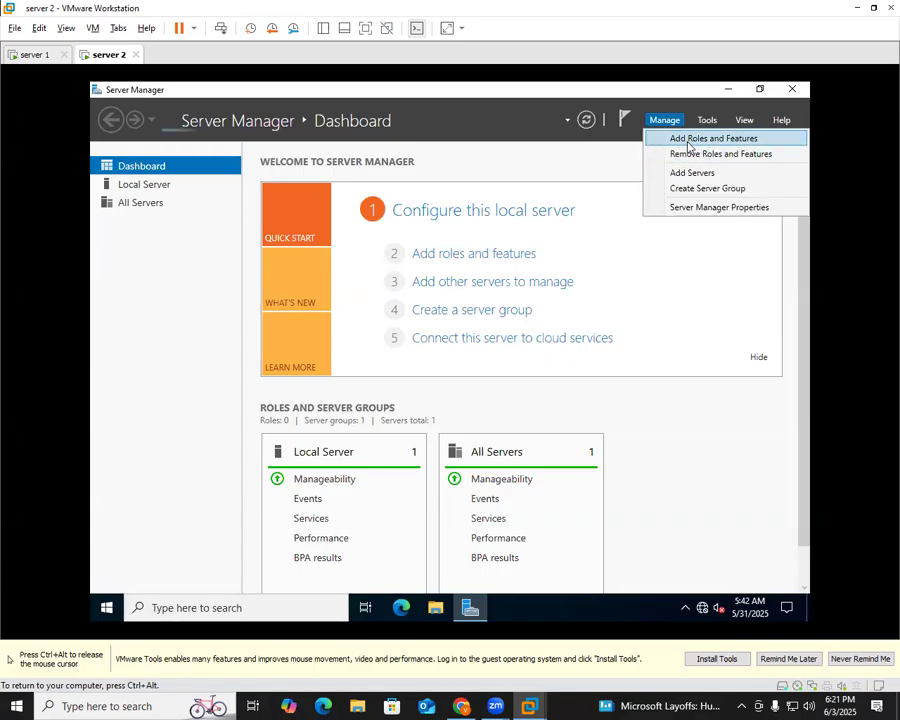
click(688, 147)
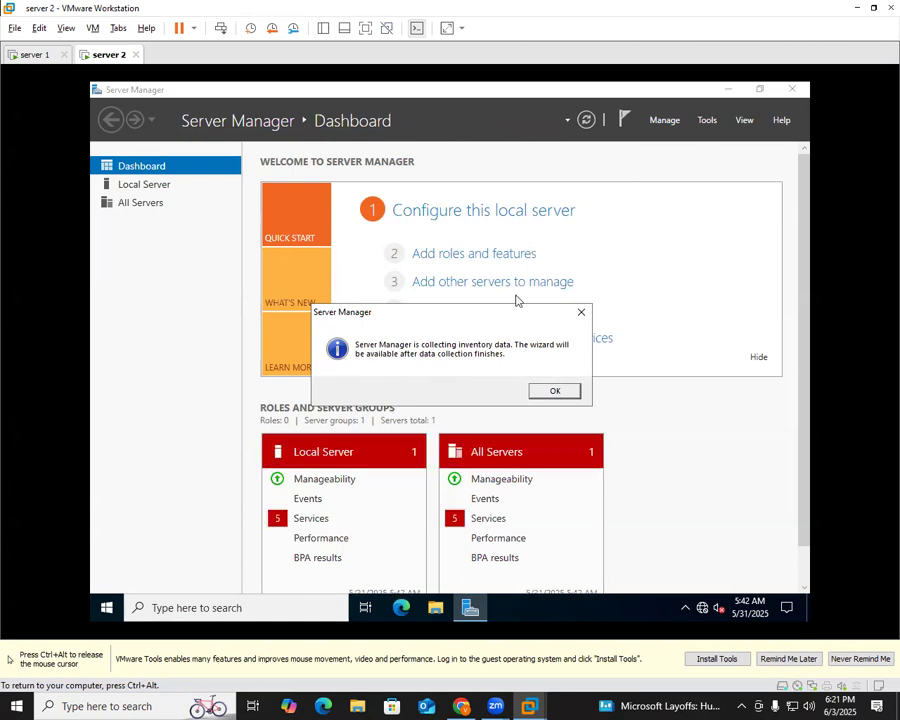
click(566, 390)
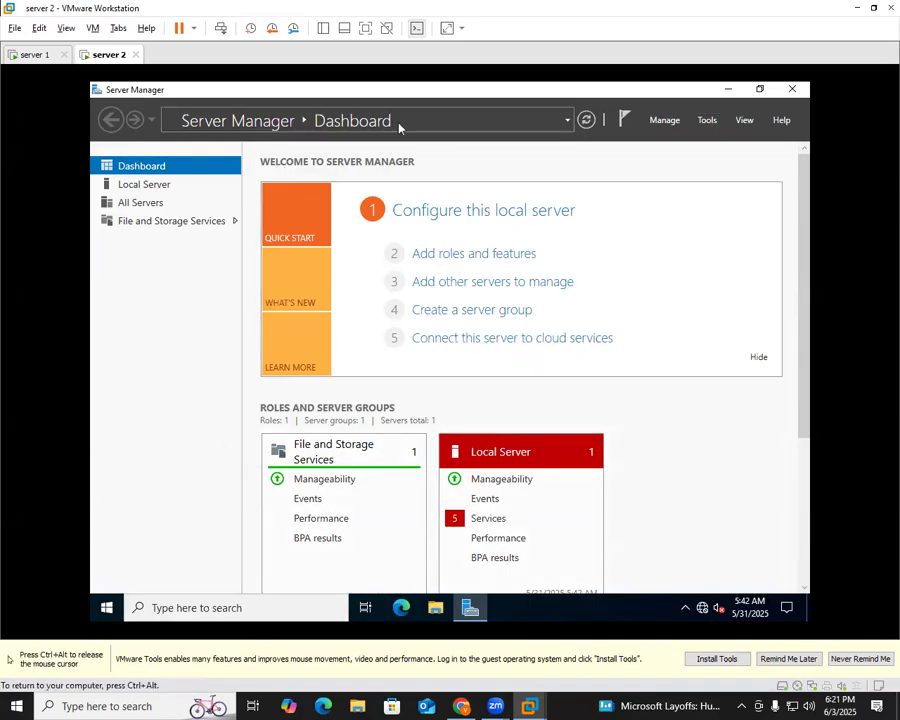
click(664, 120)
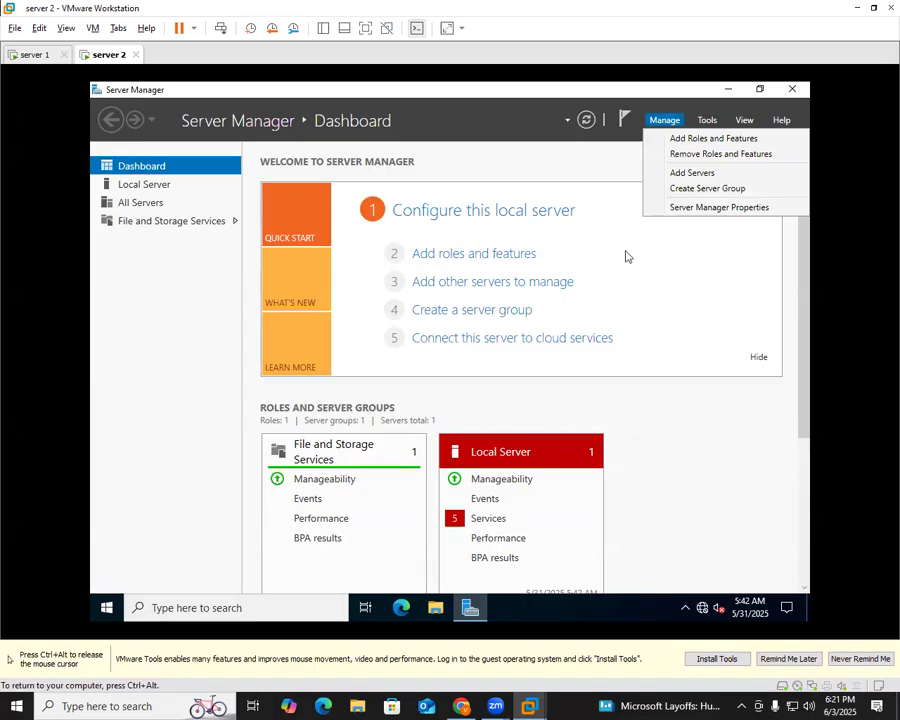
click(716, 139)
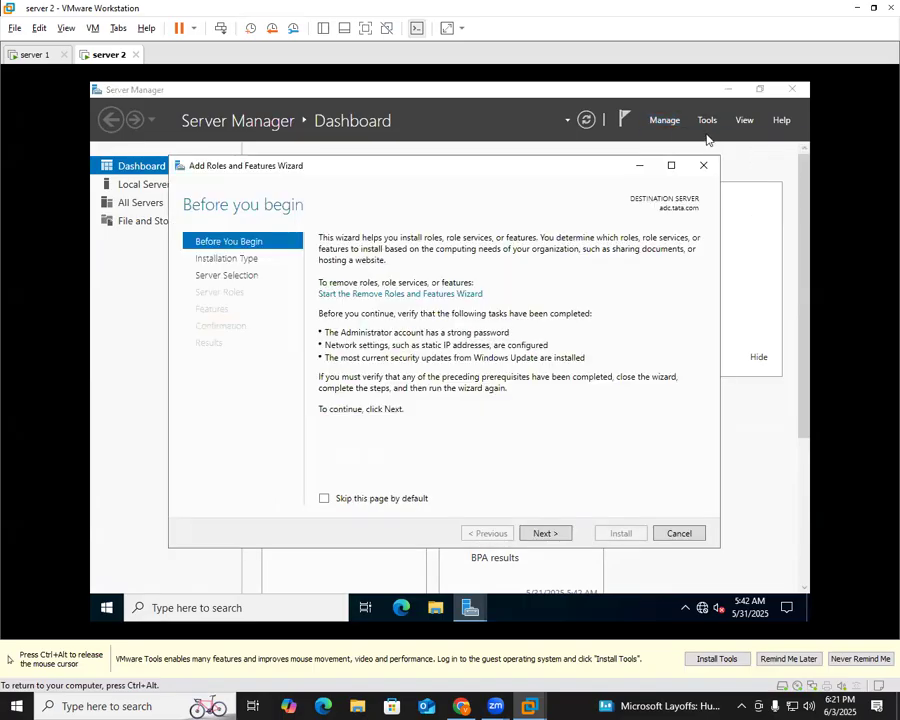
Keep role-based installation on this server and select DNS Server with its management tools
click(558, 536)
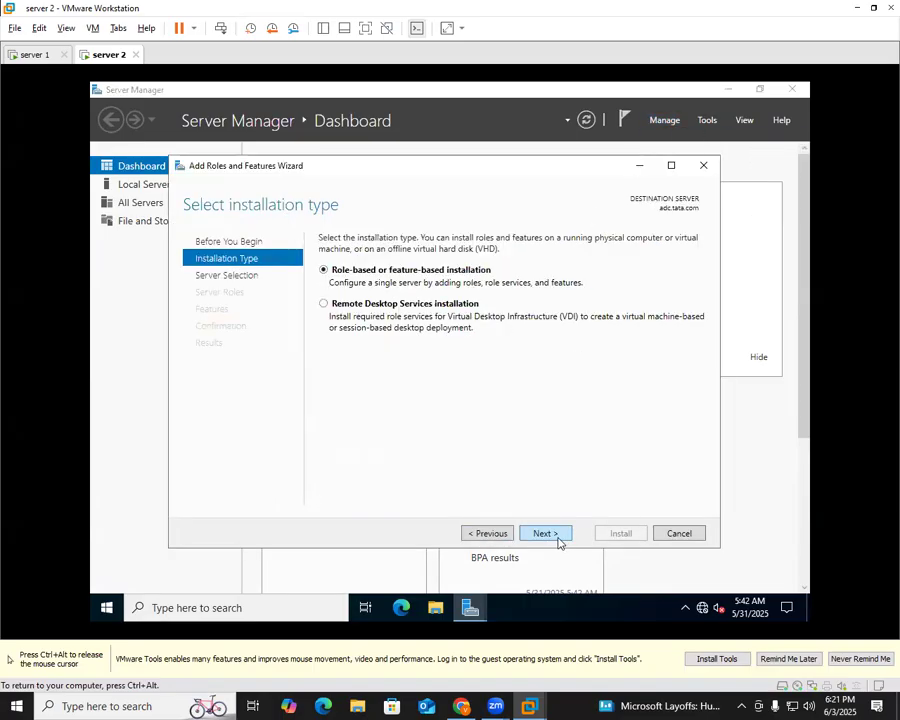
click(557, 537)
click(558, 536)
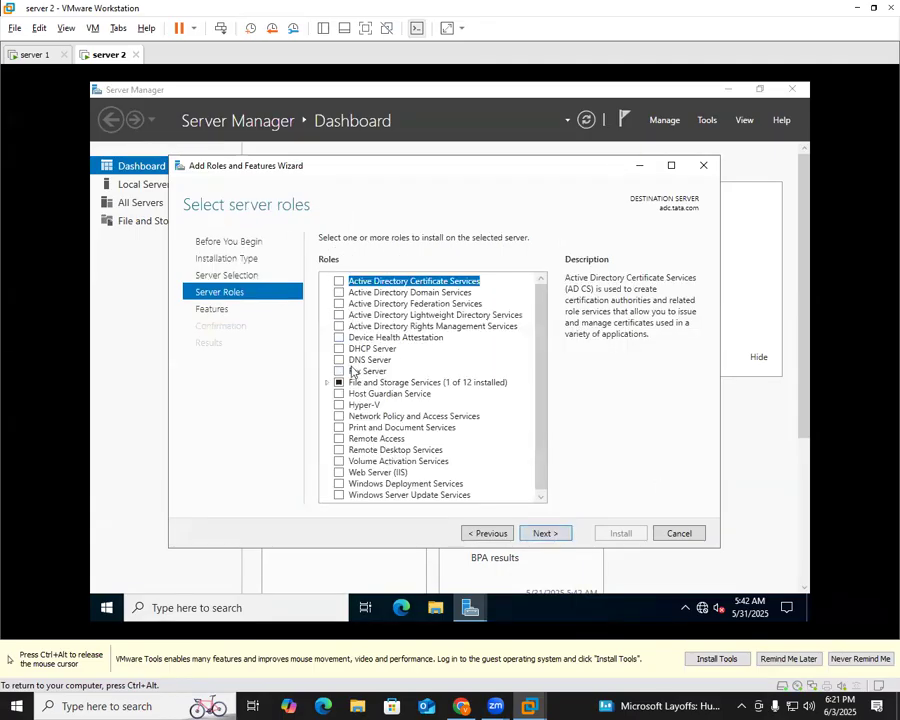
click(342, 361)
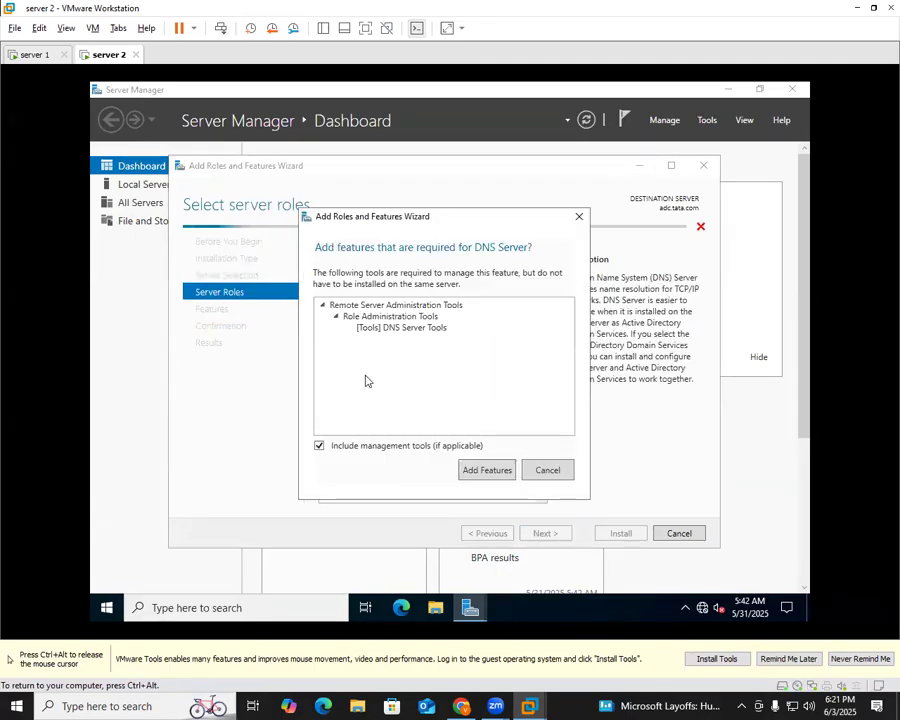
click(487, 470)
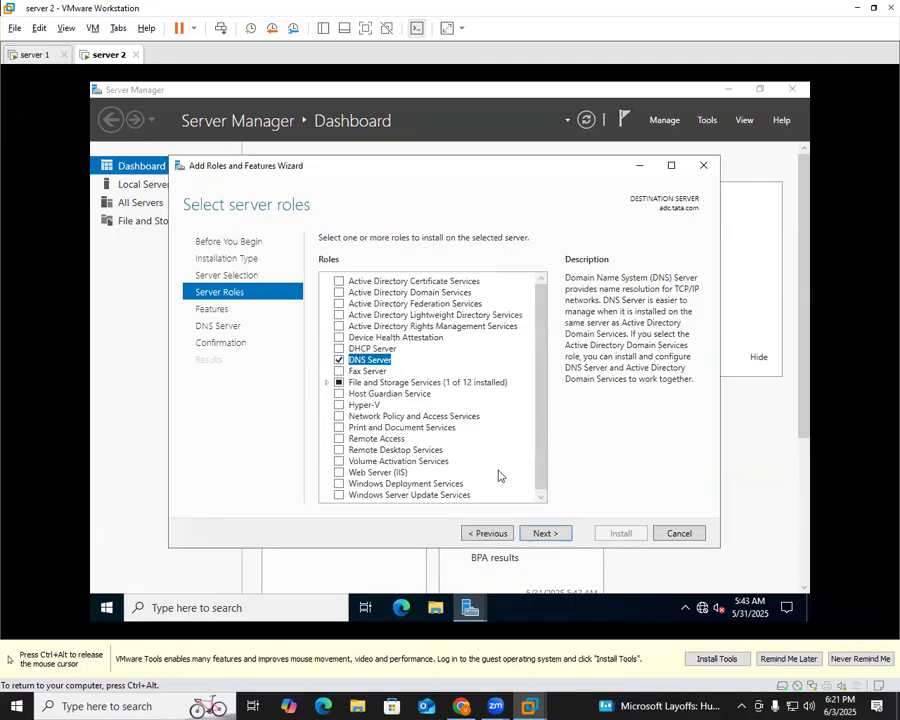
Skip the features page and start installing the DNS Server role
click(546, 534)
click(548, 535)
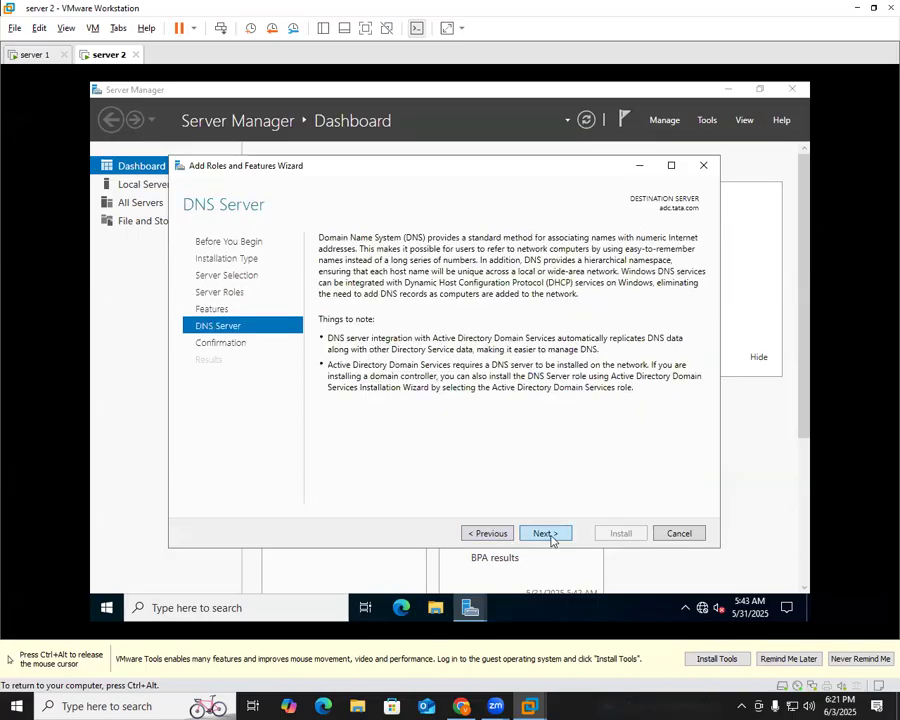
click(548, 534)
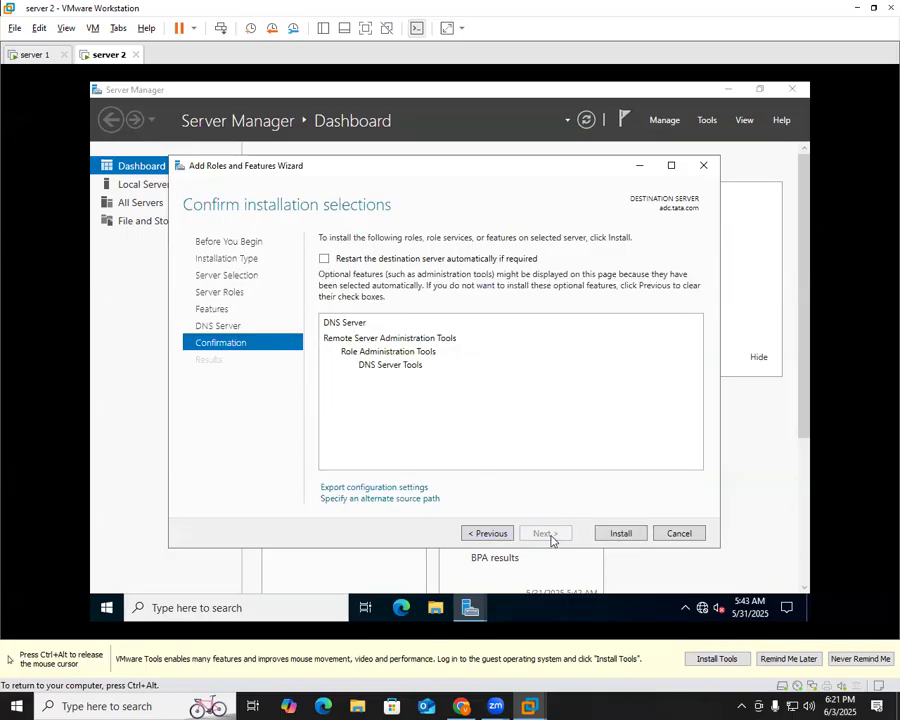
click(621, 534)
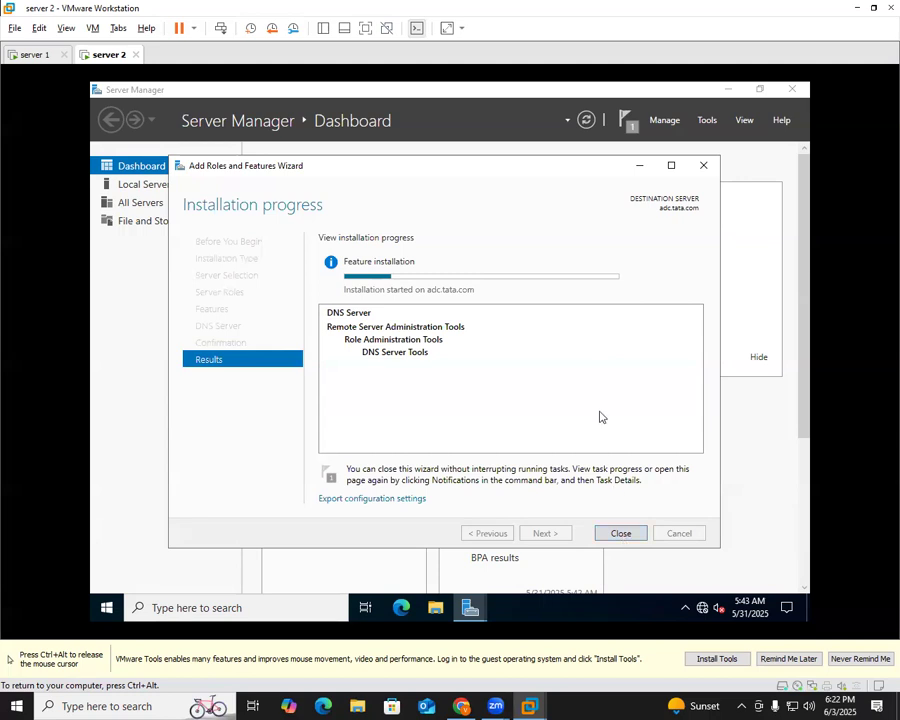
Wait for the DNS Server installation to succeed, then close the wizard
key(ctrl+alt)
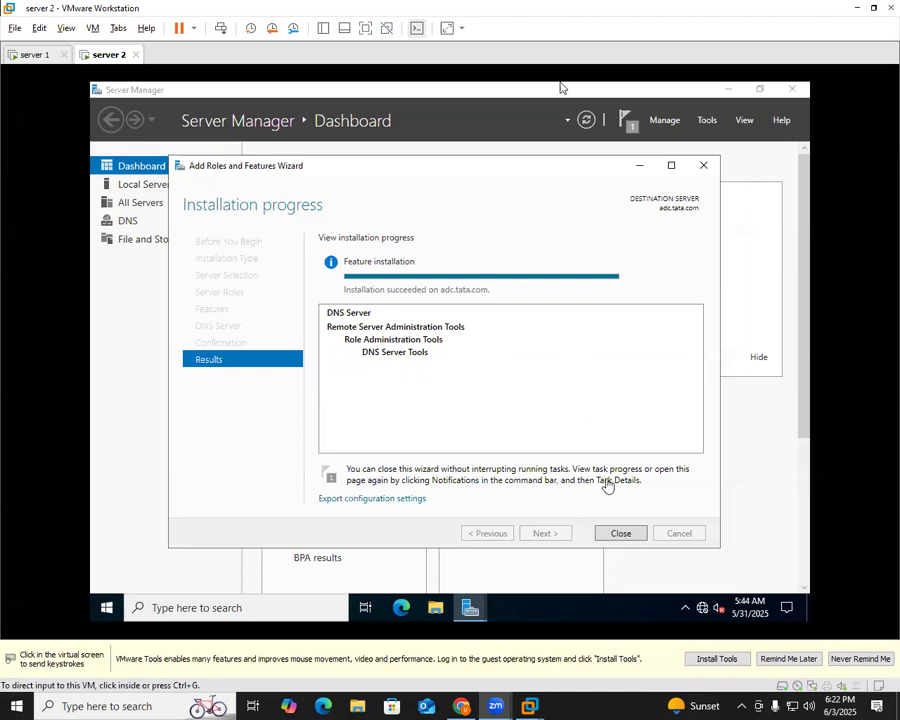
click(622, 531)
click(624, 534)
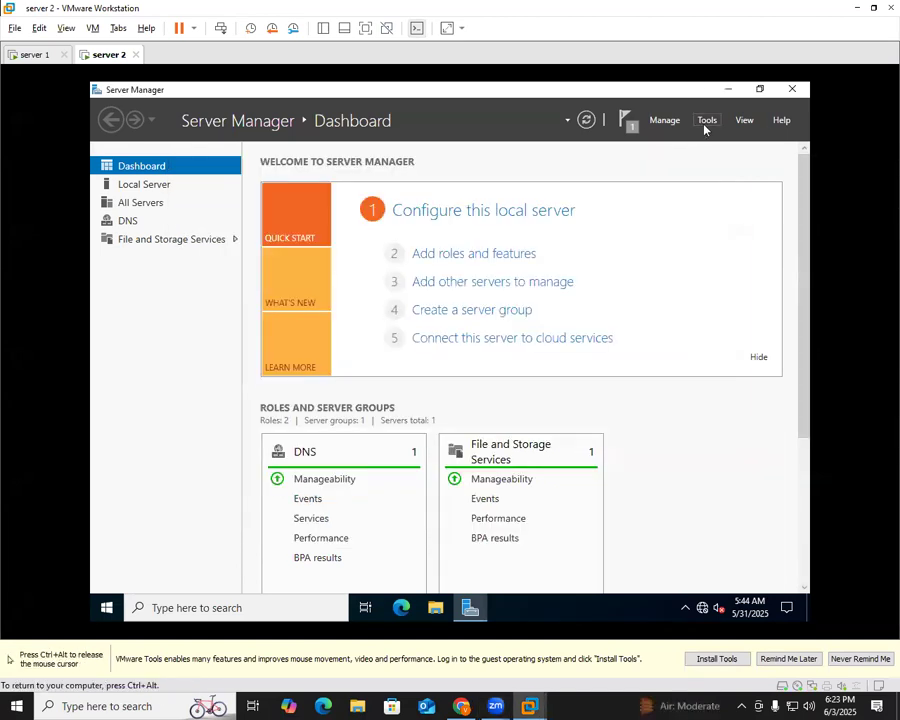
Open DNS Manager from Tools, maximize it and widen the tree pane
click(705, 130)
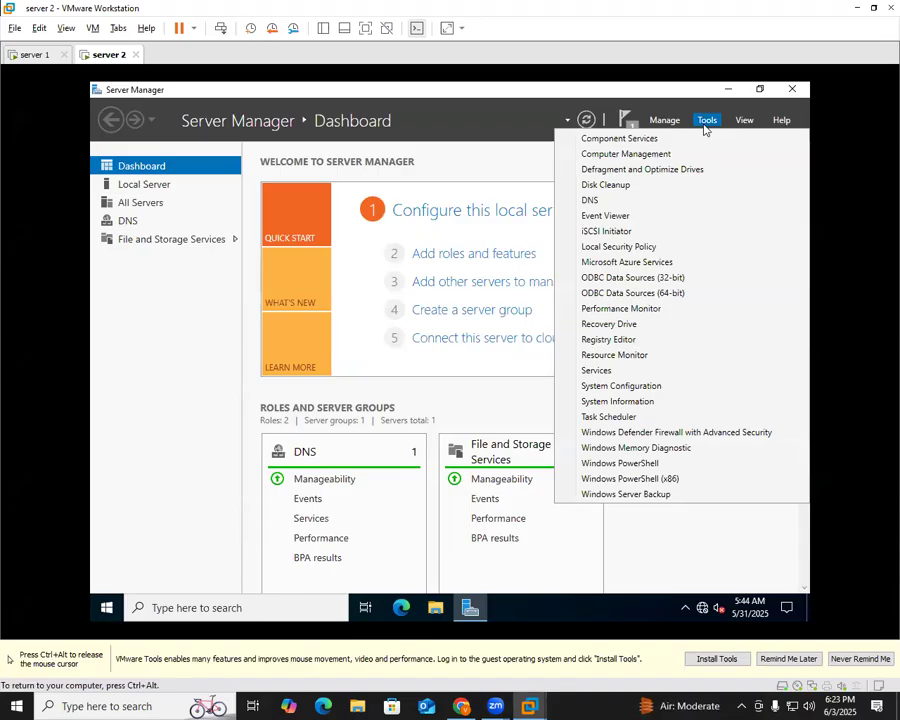
click(619, 204)
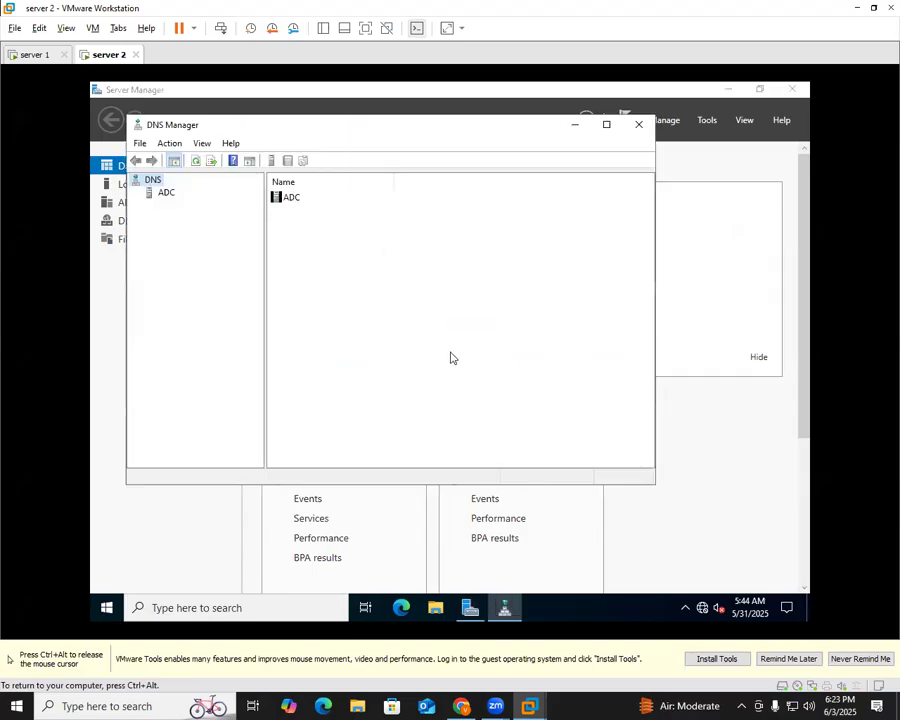
click(606, 124)
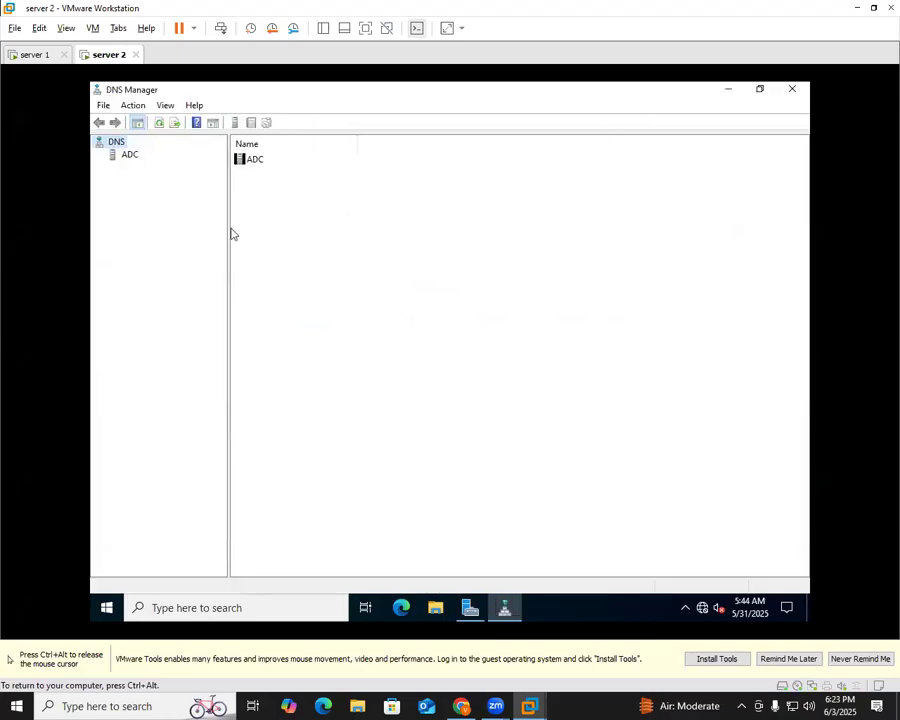
drag(230, 217, 333, 222)
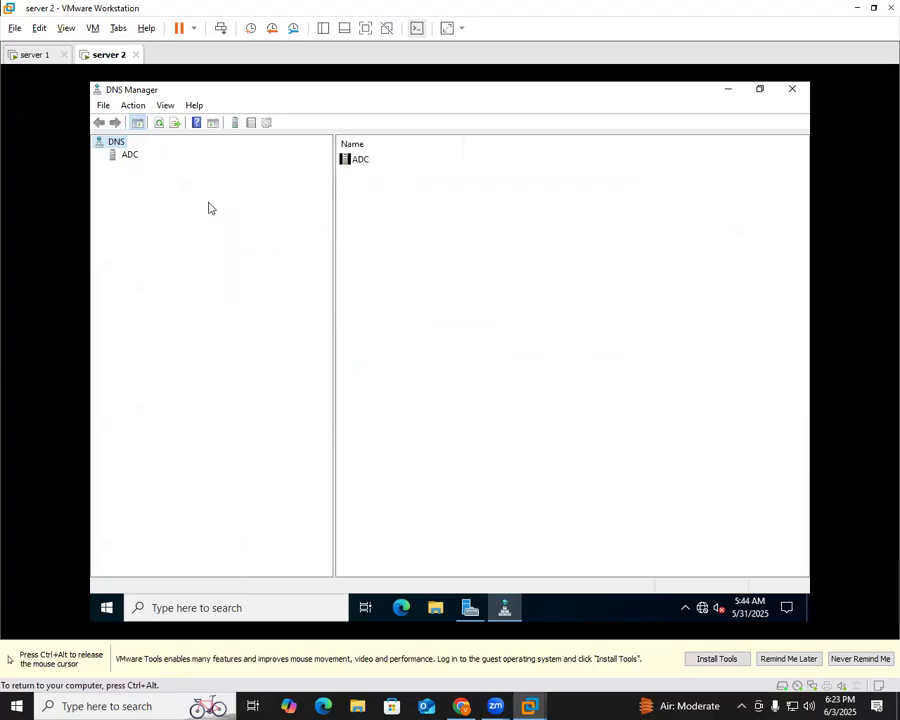
Expand the ADC server and browse its Forward and Reverse Lookup Zones folders
double_click(121, 157)
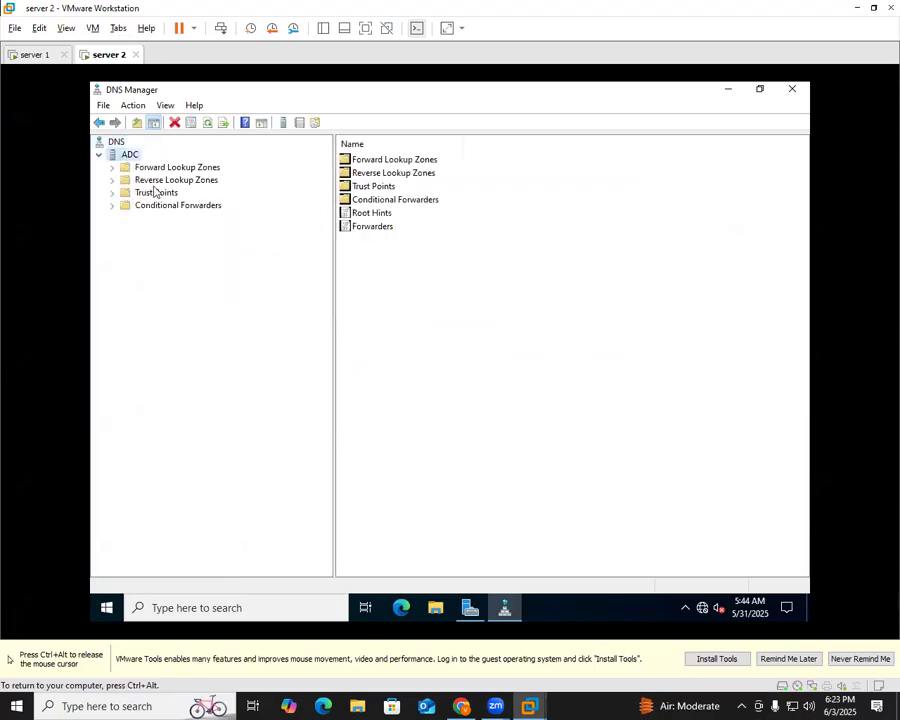
click(145, 168)
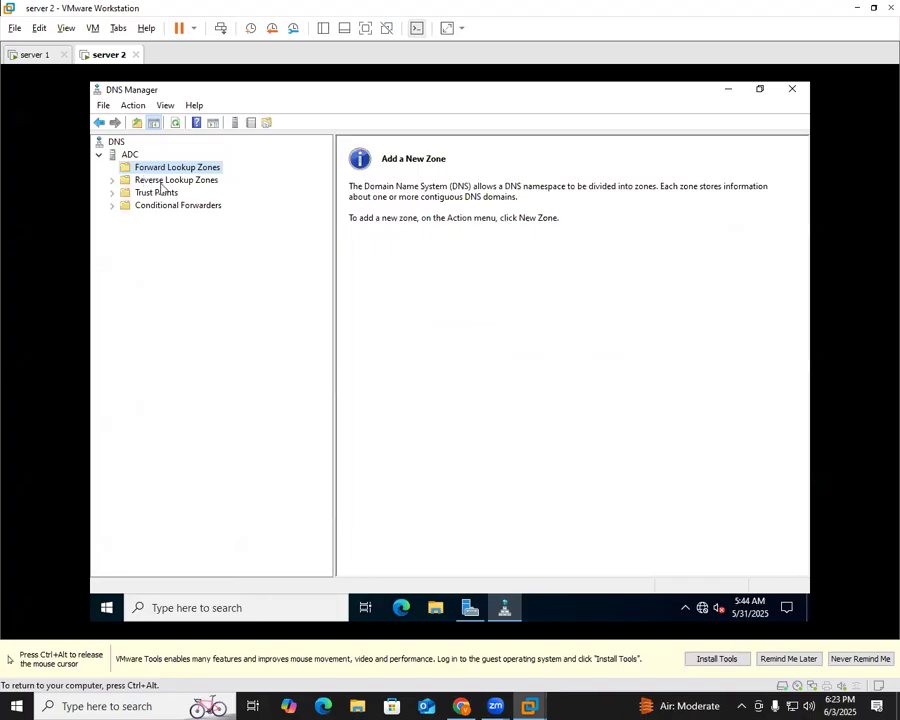
click(200, 181)
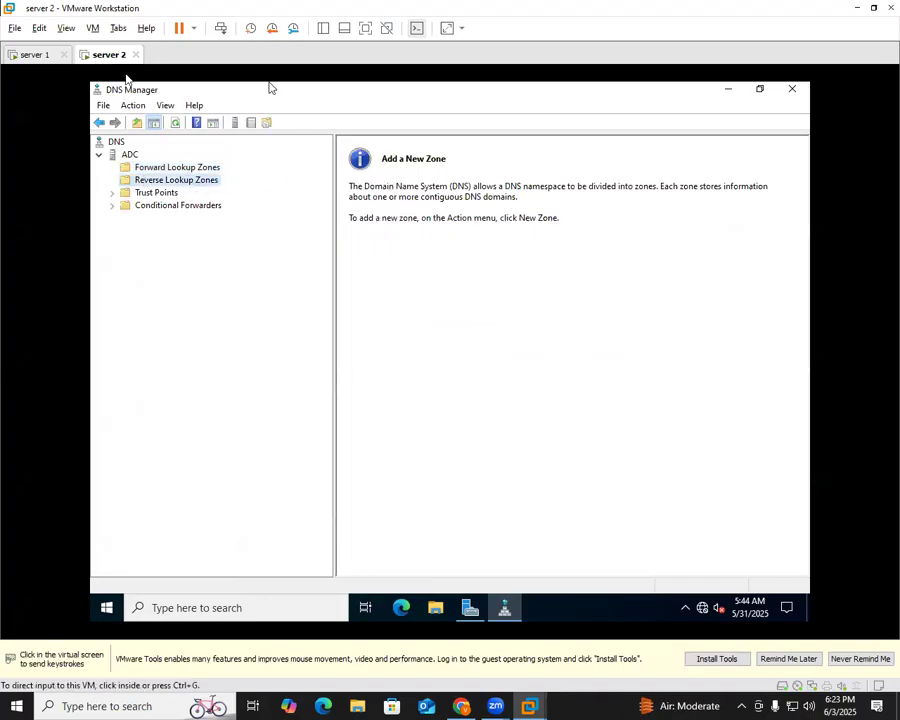
Start a new forward lookup zone and choose the Secondary zone type
right_click(170, 167)
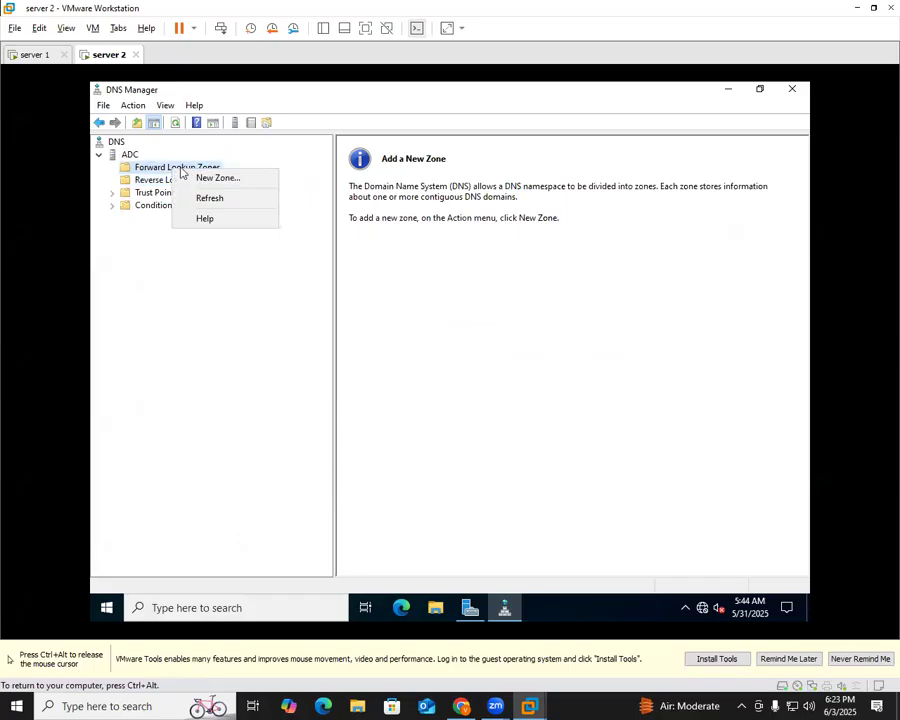
click(228, 180)
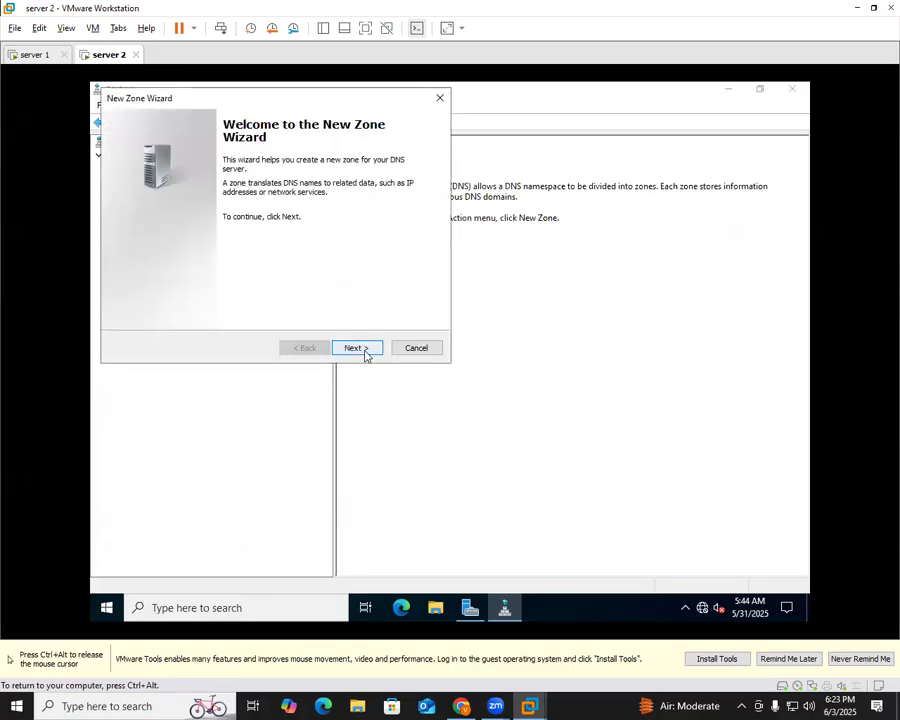
click(364, 352)
click(157, 220)
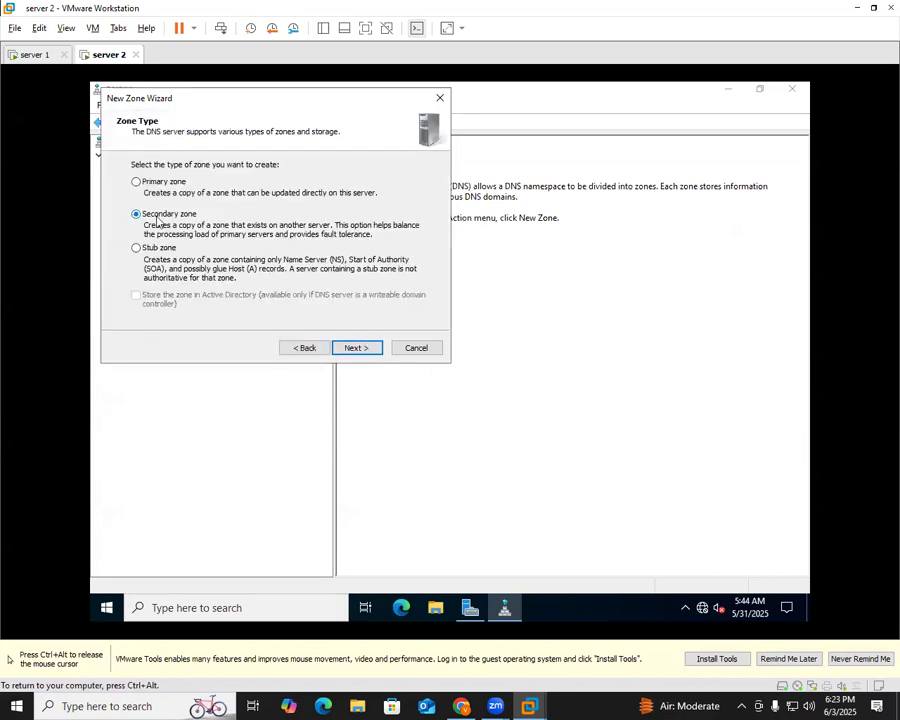
click(357, 348)
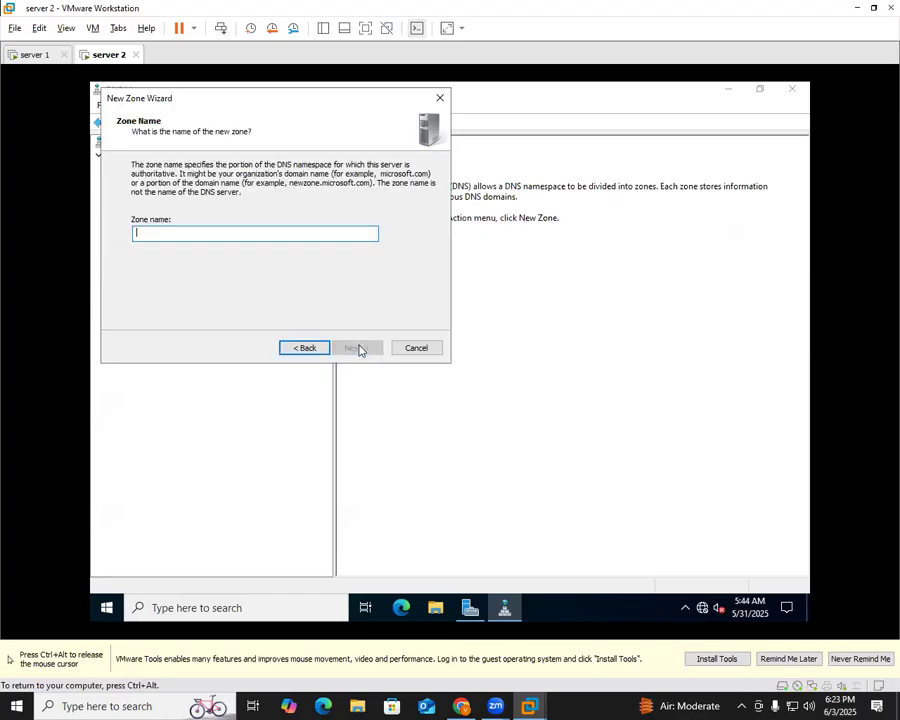
key(ctrl+alt)
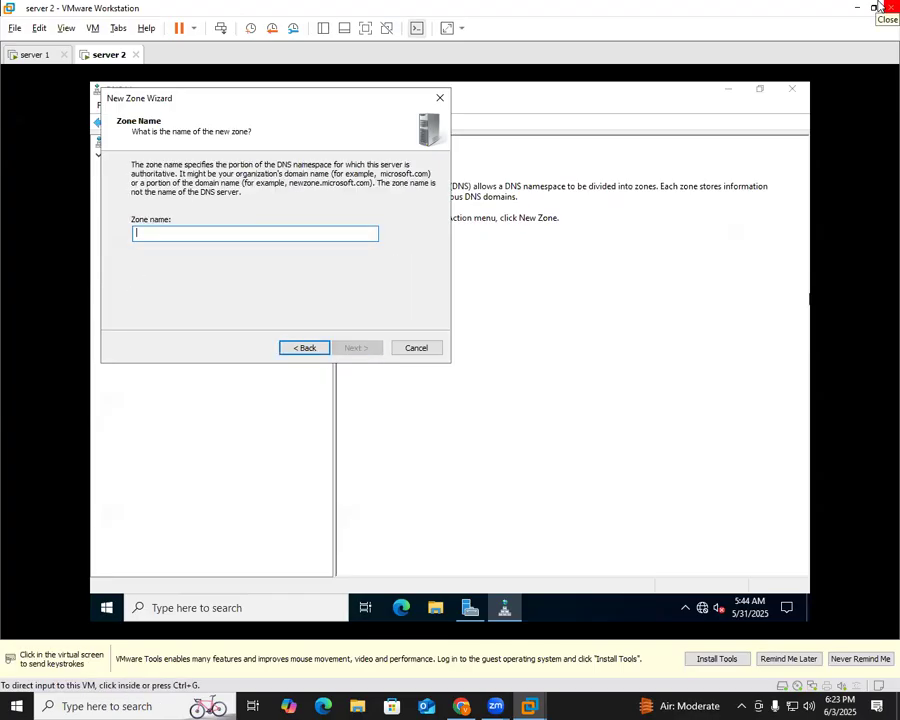
click(298, 172)
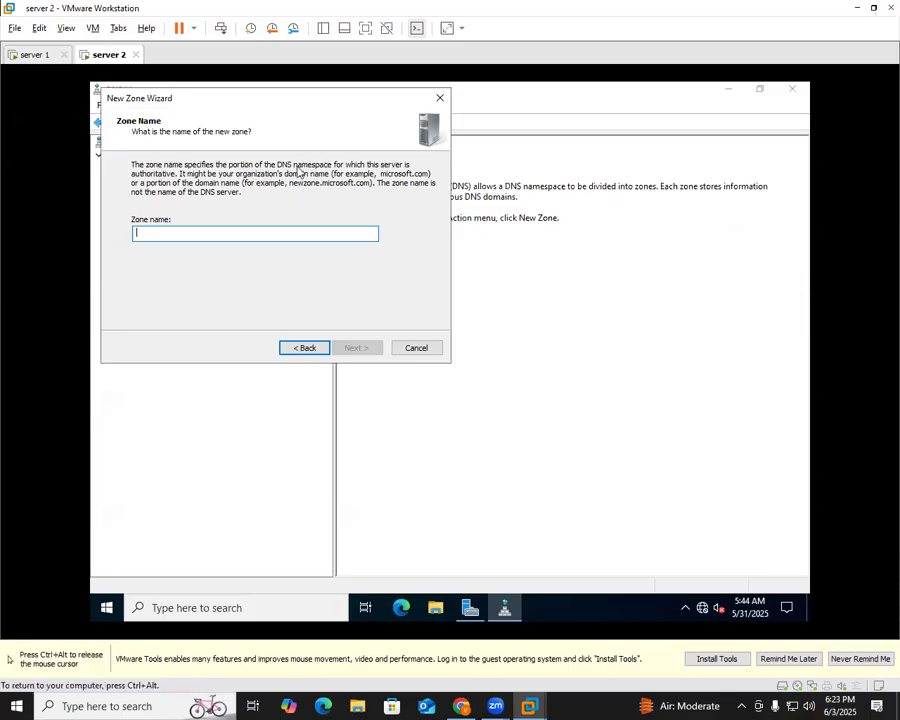
Name the zone tata.com with master 192.168.22.100, finish, and expand Forward Lookup Zones
text(tata.com)
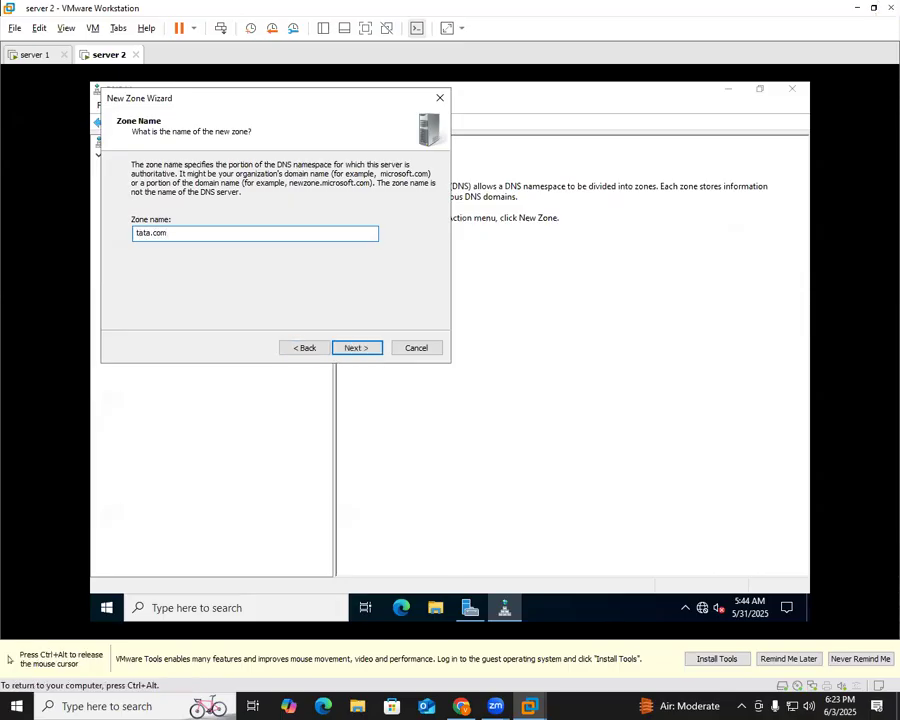
click(360, 350)
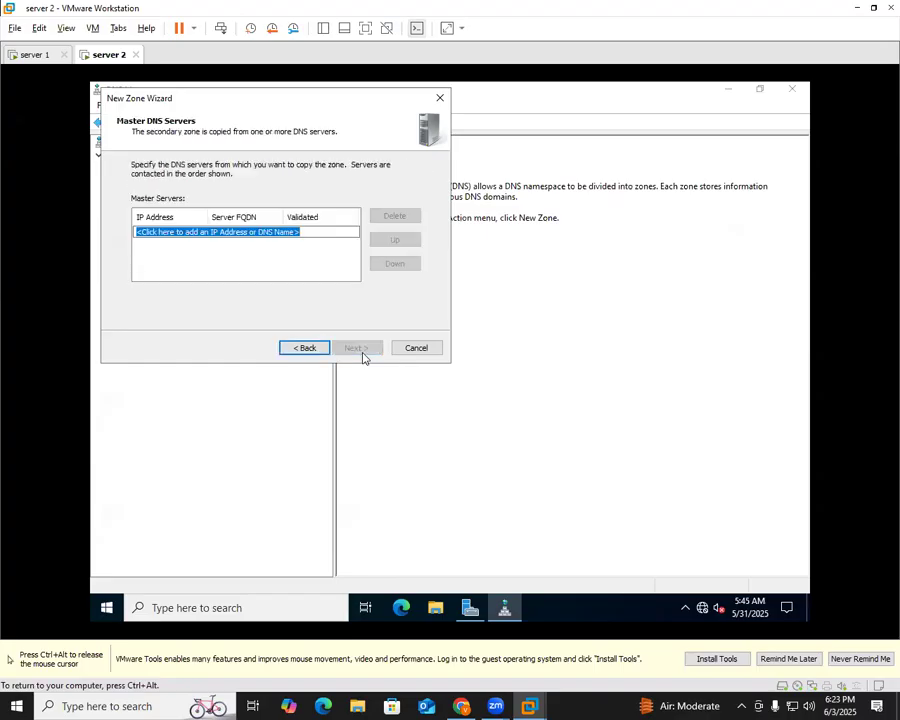
text(192.1)
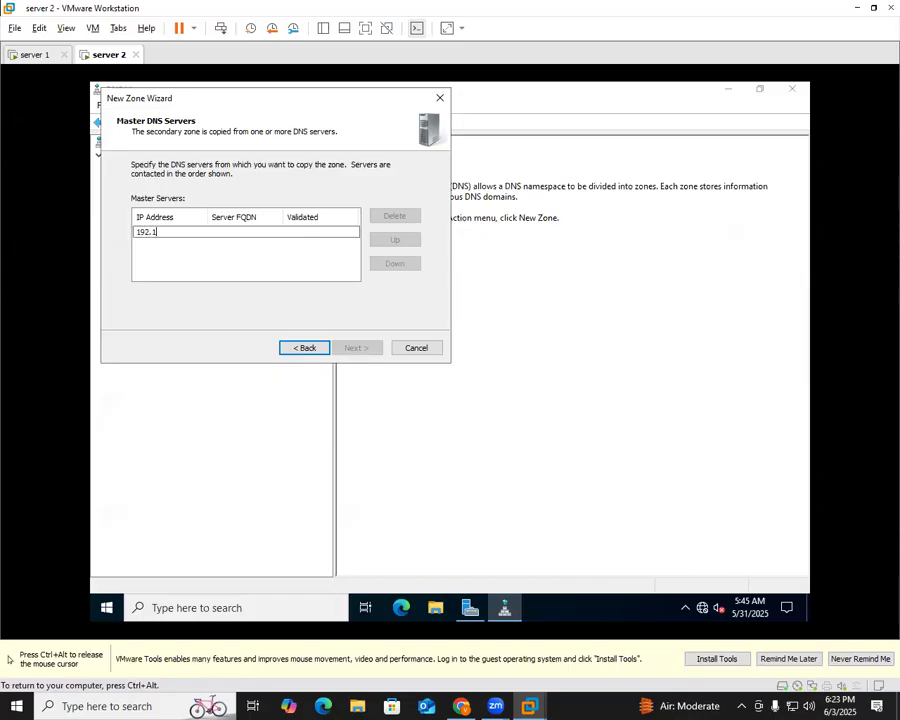
text(68.22.100)
click(187, 275)
click(370, 352)
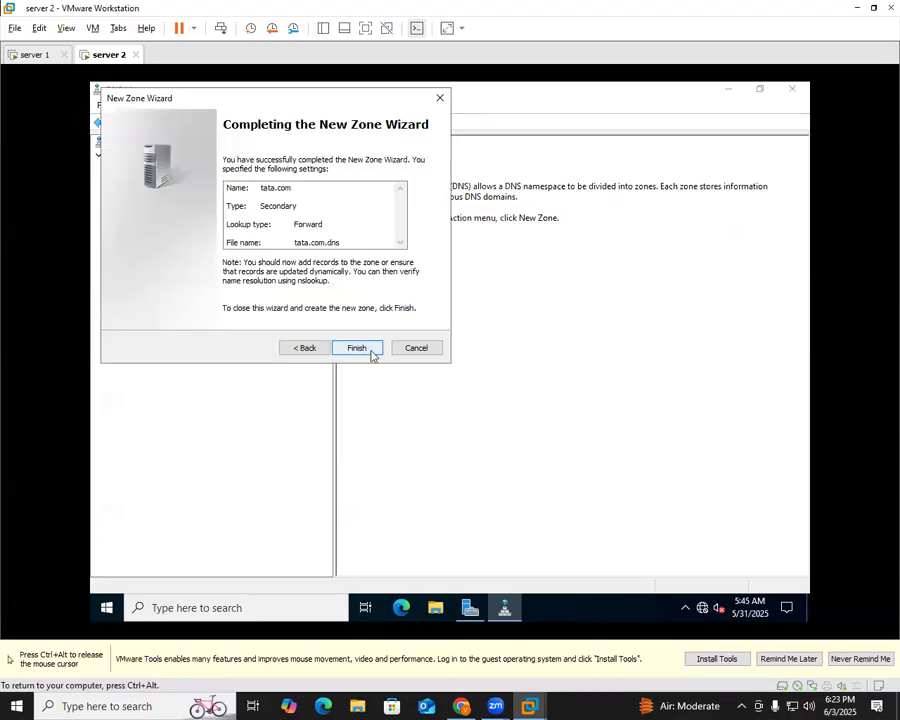
click(357, 348)
double_click(195, 170)
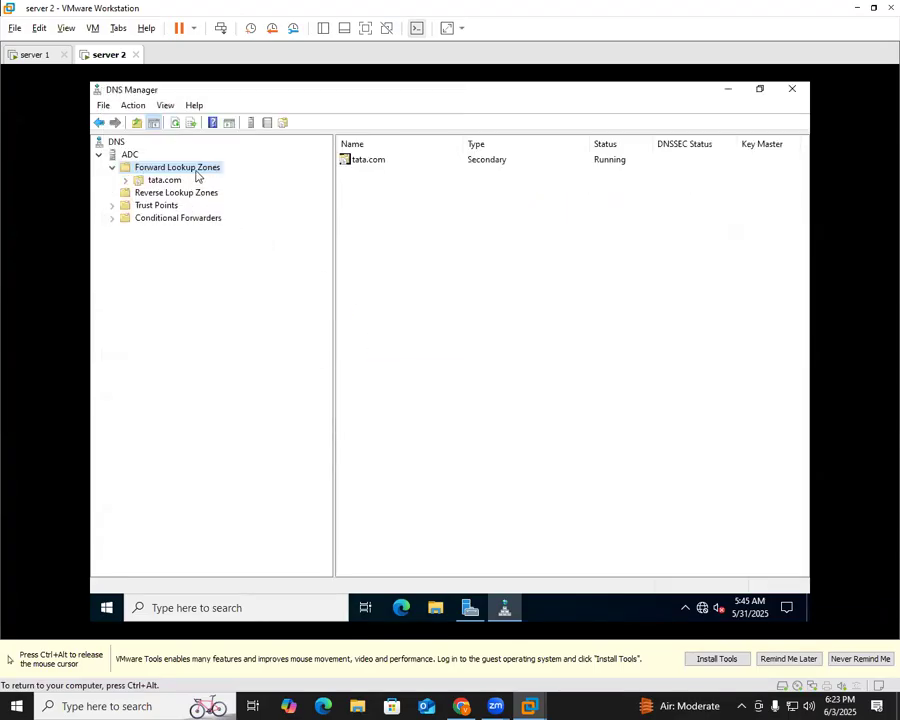
Select the tata.com zone and run Transfer from Master on it
click(165, 180)
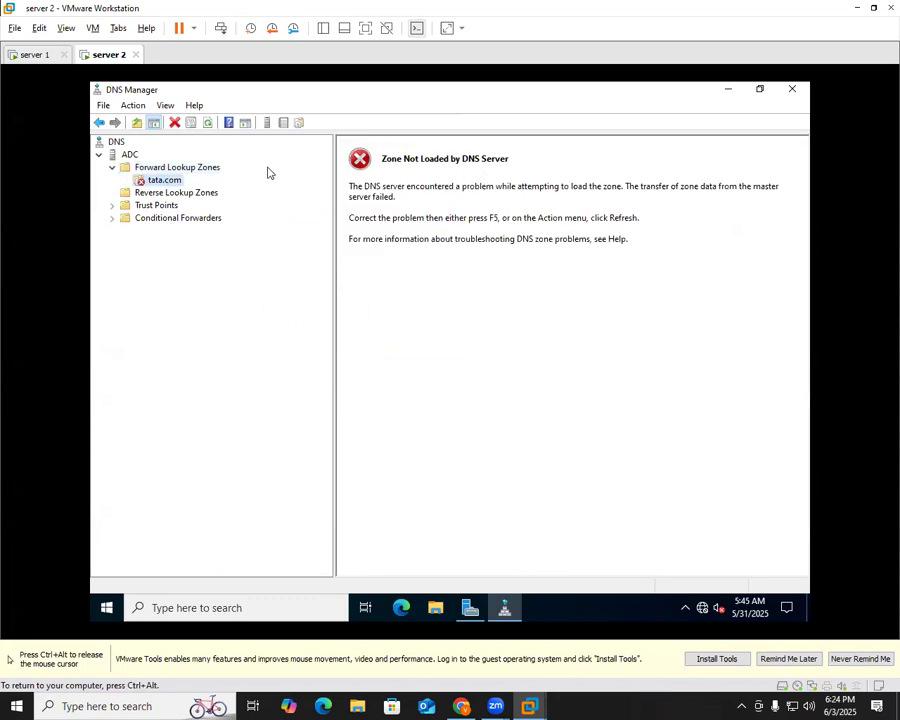
right_click(170, 181)
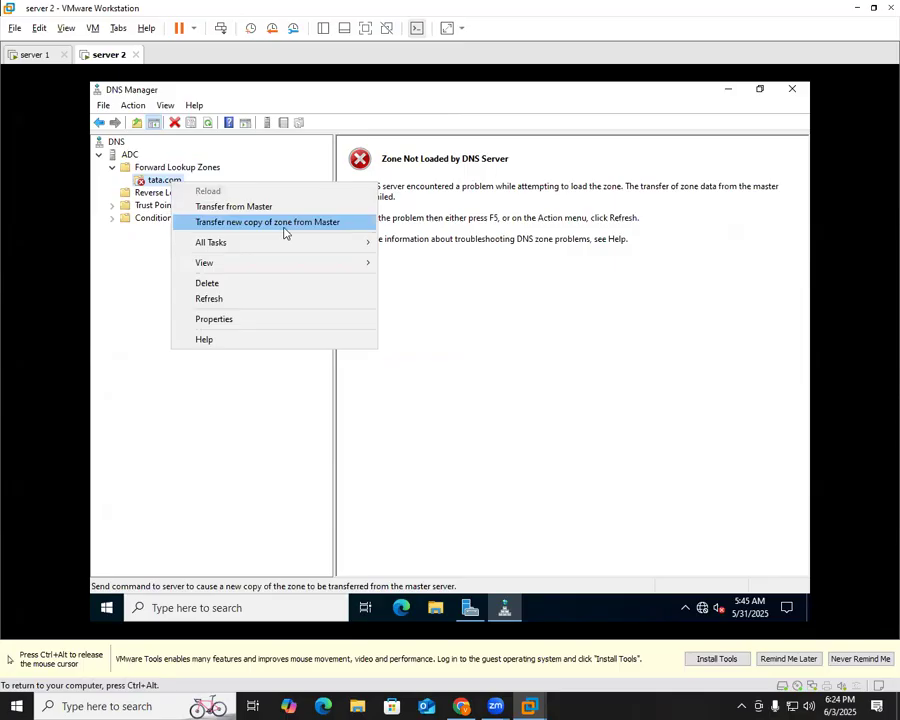
click(256, 207)
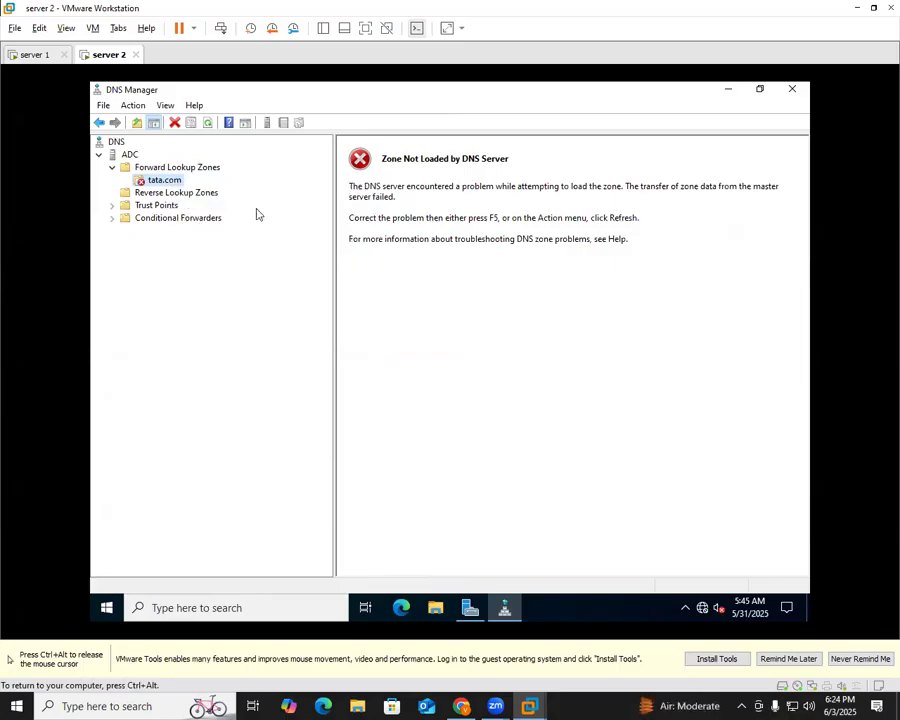
right_click(163, 180)
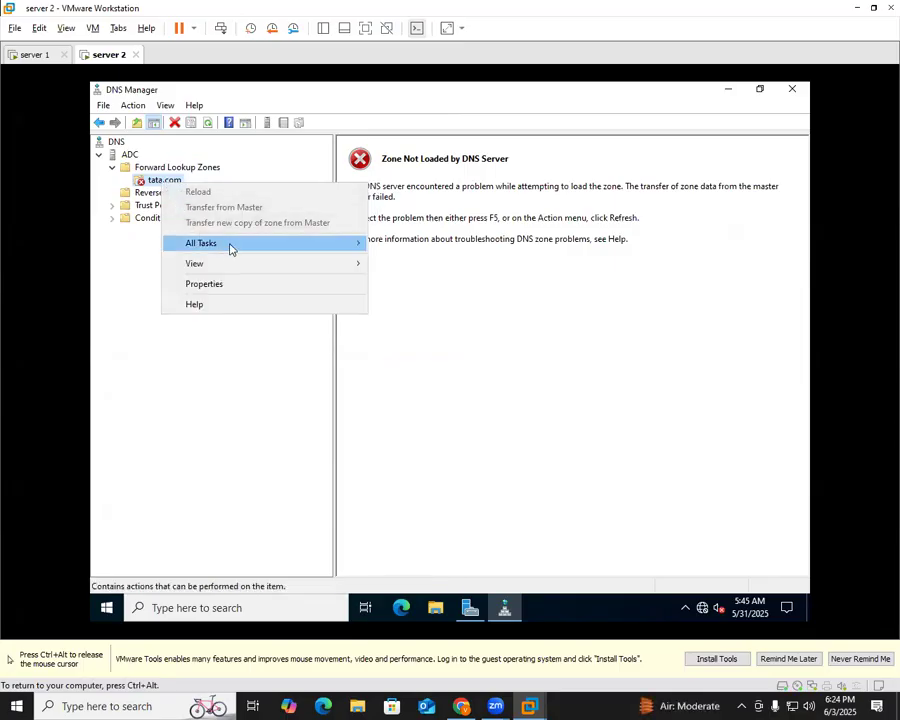
click(260, 359)
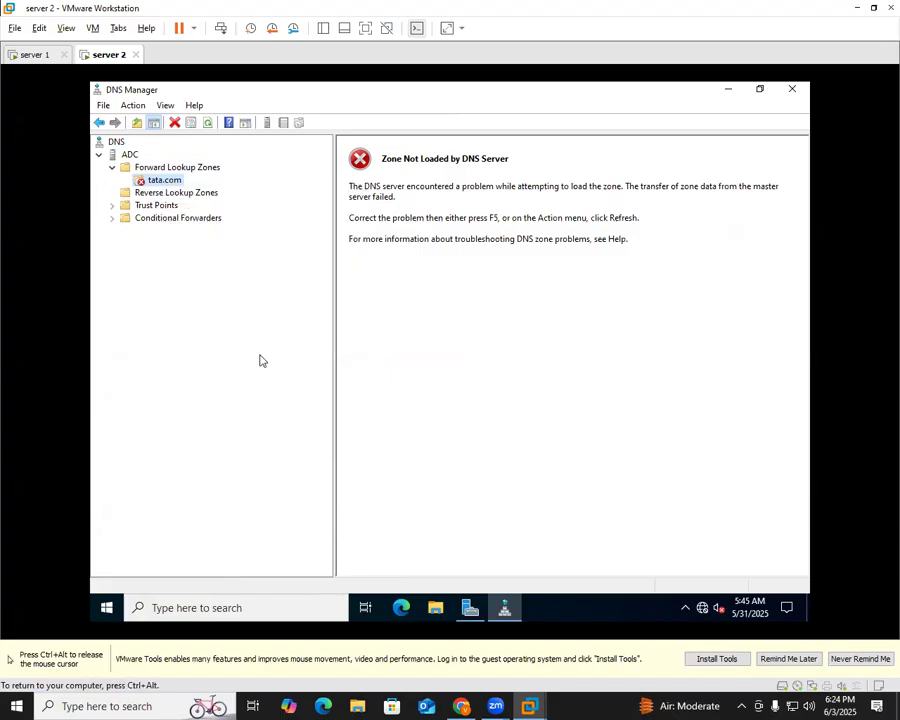
Refresh tata.com and inspect the transferred adc and win-uadlon6ln7v host records
right_click(151, 180)
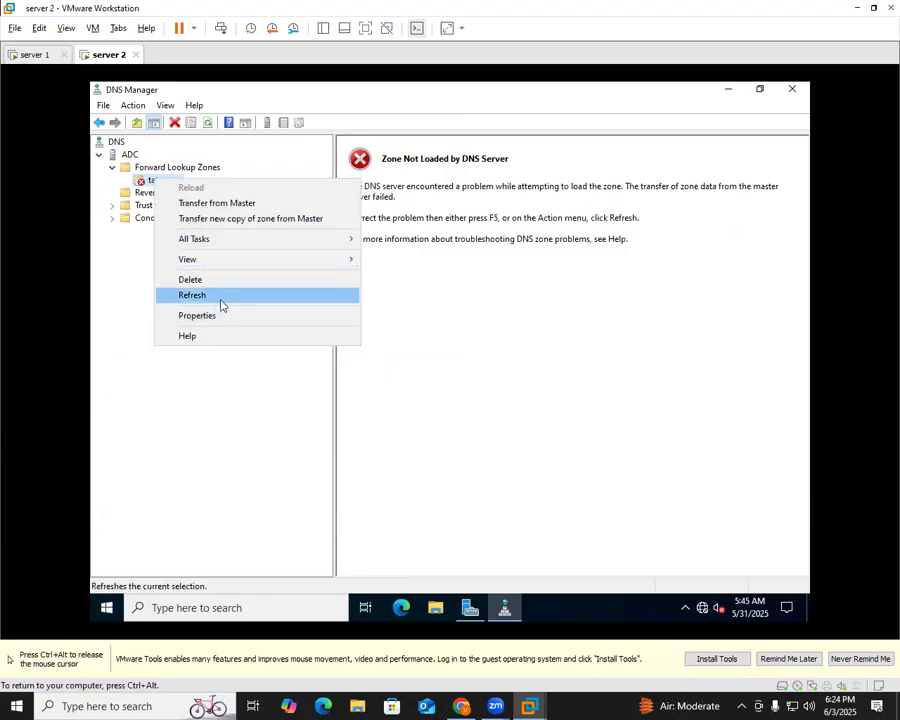
click(221, 298)
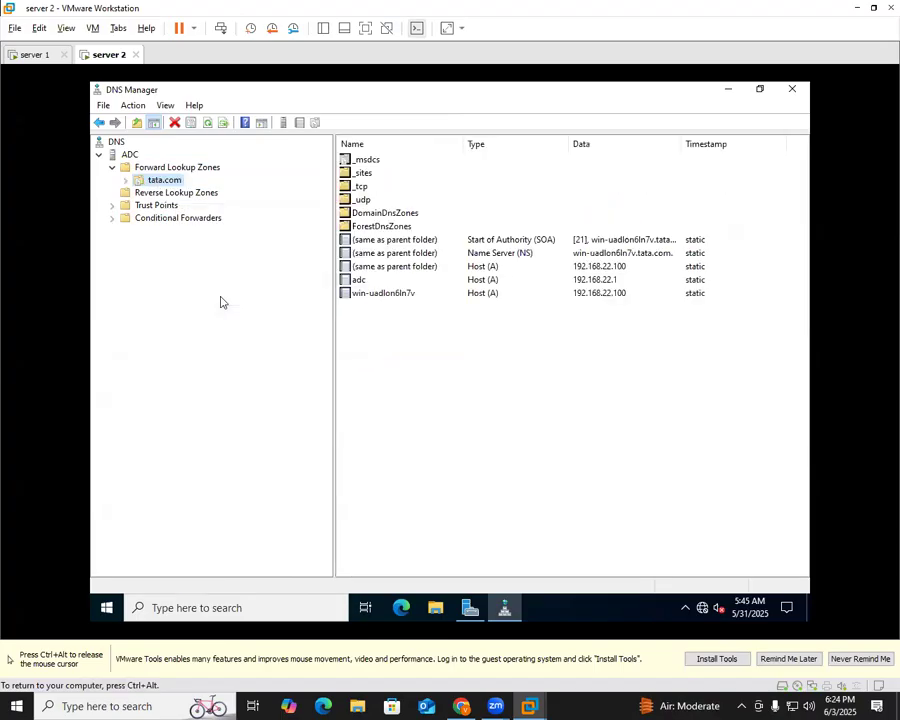
click(372, 281)
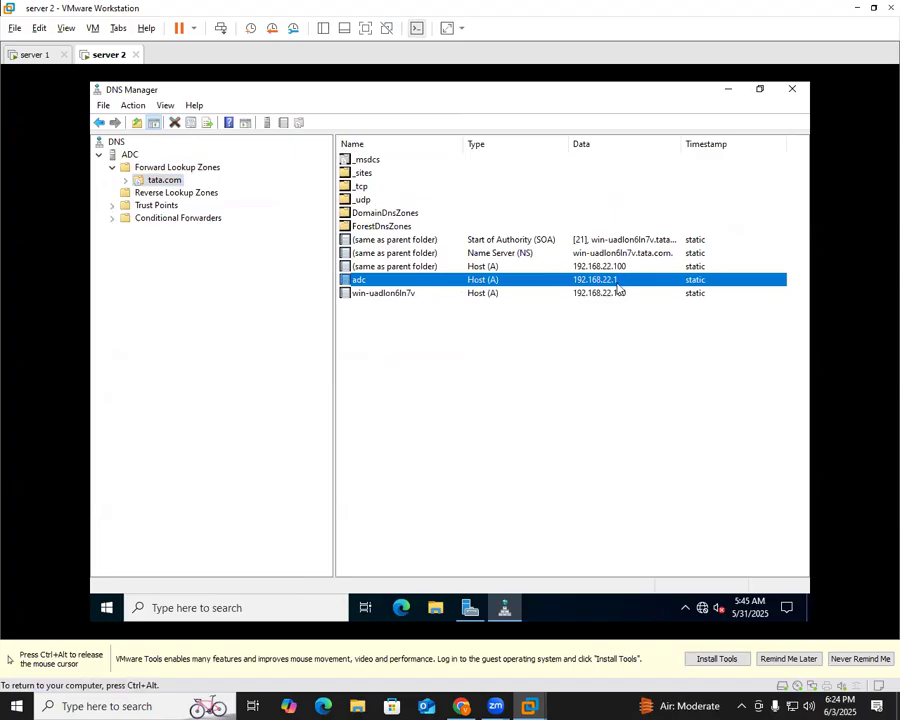
click(405, 297)
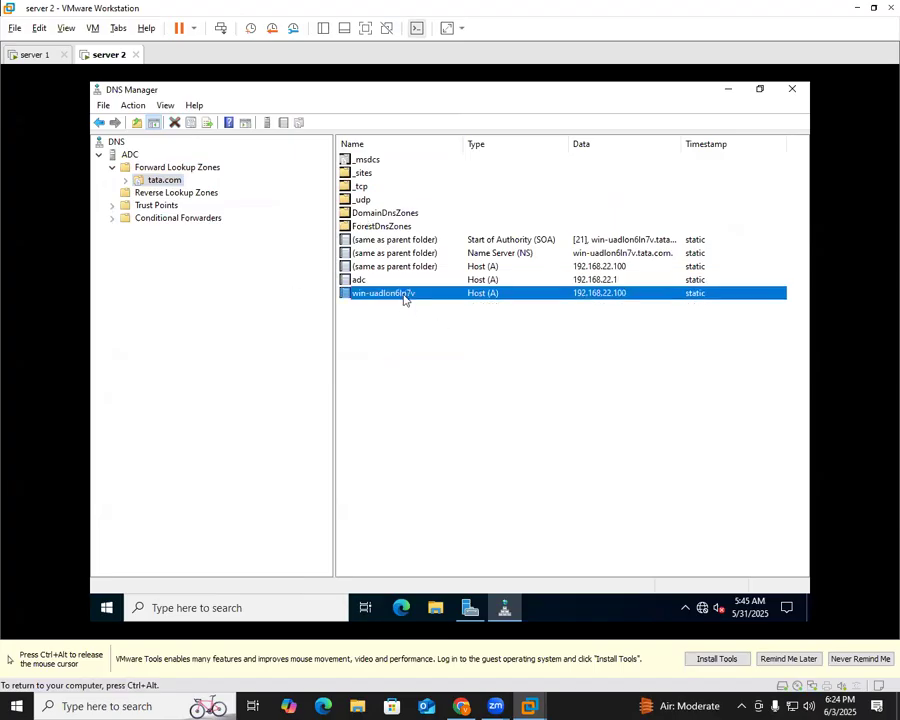
click(191, 196)
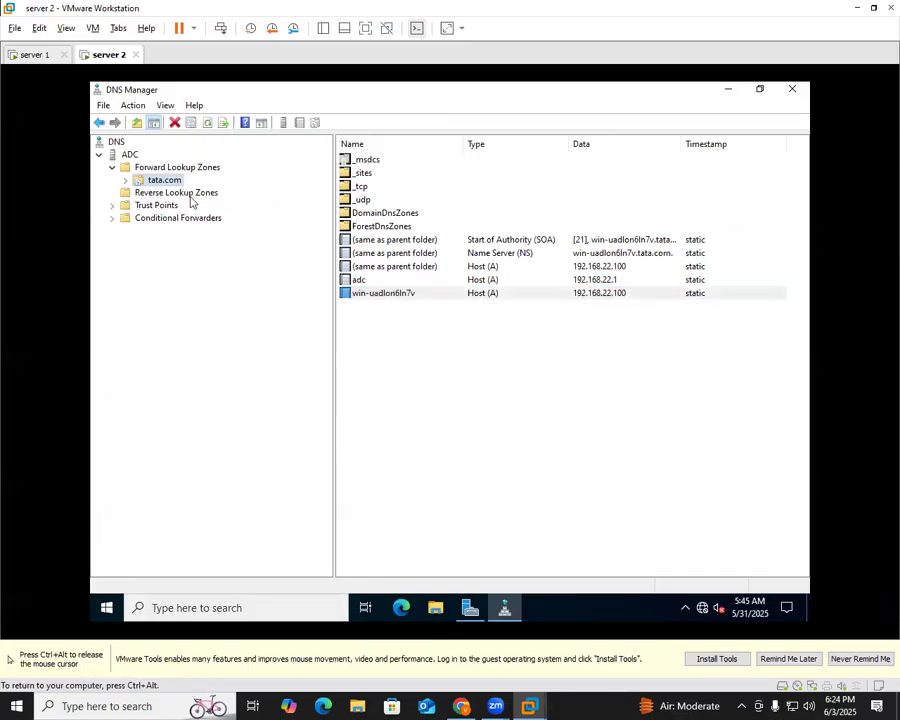
right_click(195, 201)
Start a new secondary IPv4 reverse lookup zone for network ID 192.168.22
click(248, 205)
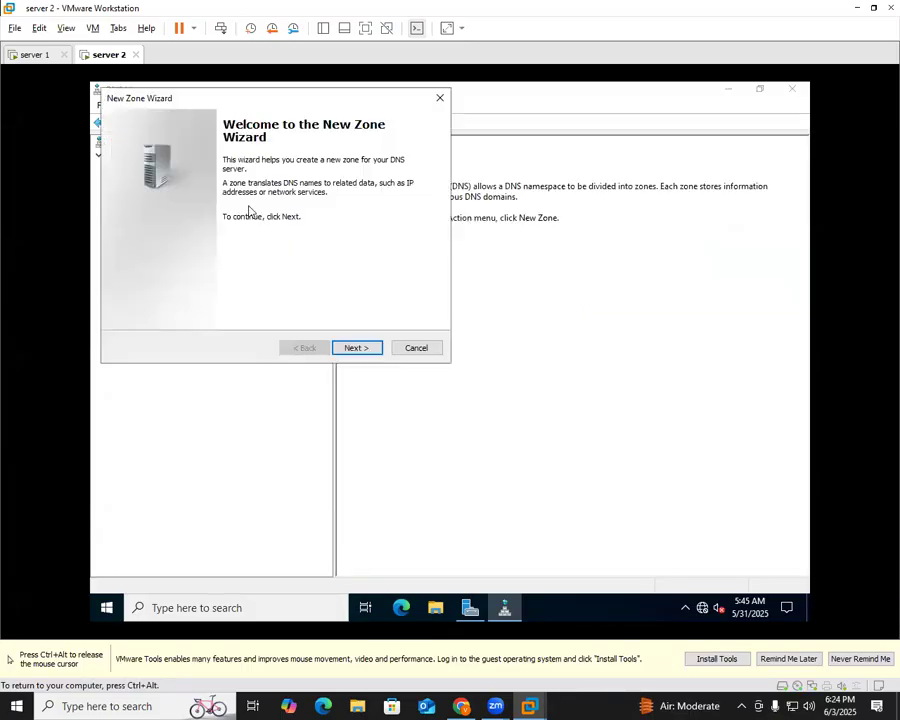
click(355, 347)
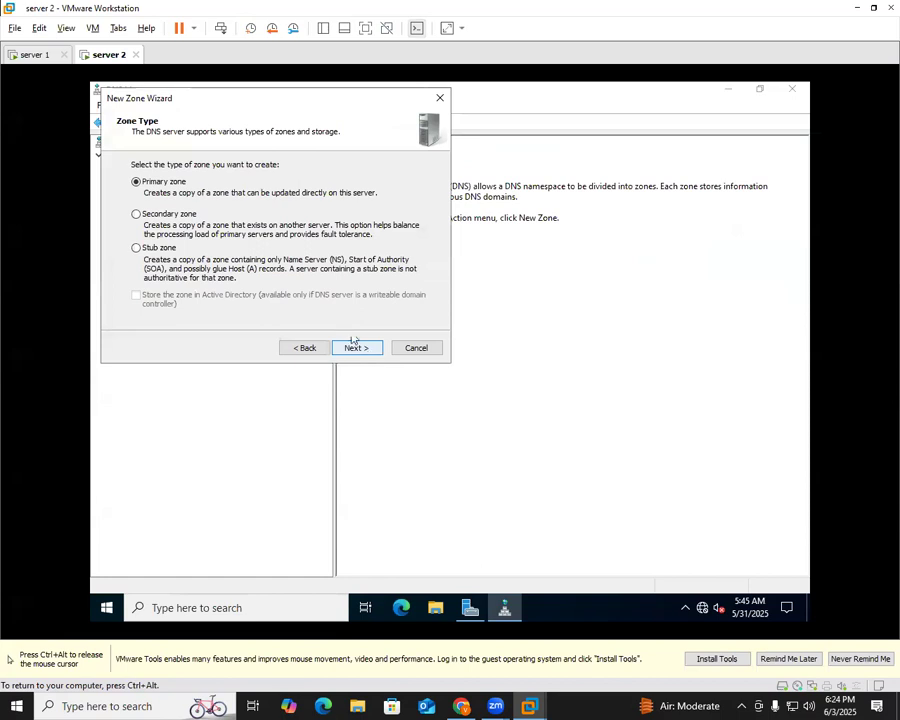
click(190, 214)
click(361, 348)
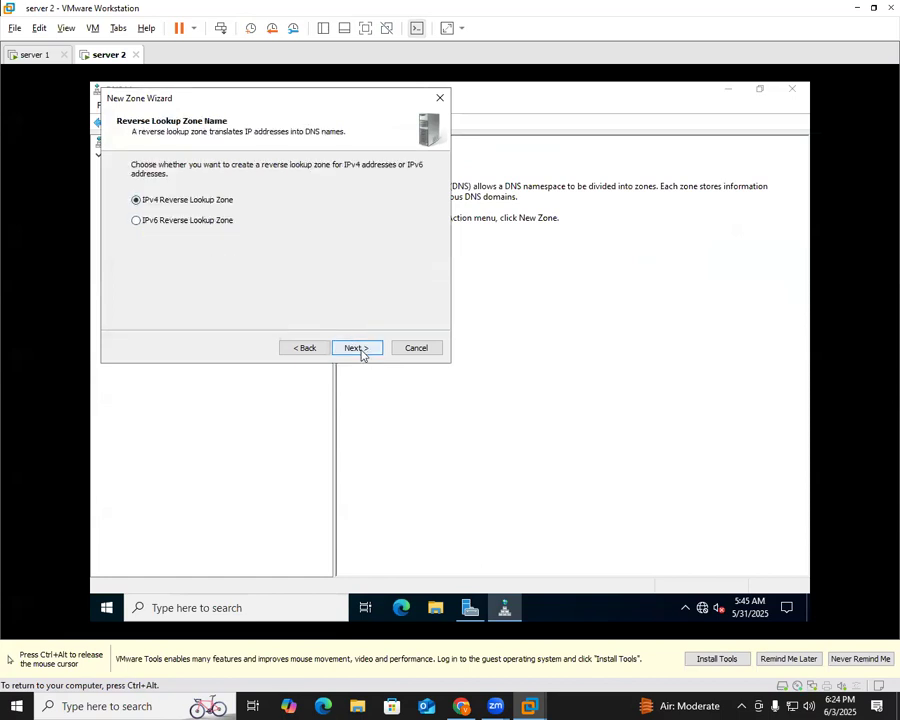
click(345, 350)
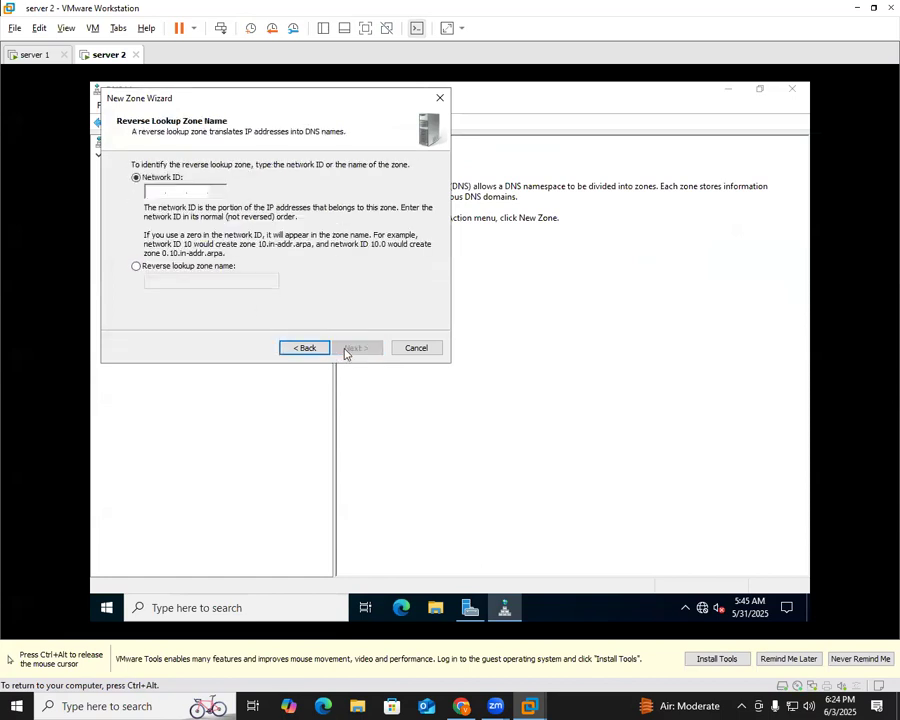
click(158, 192)
text(192.168.22)
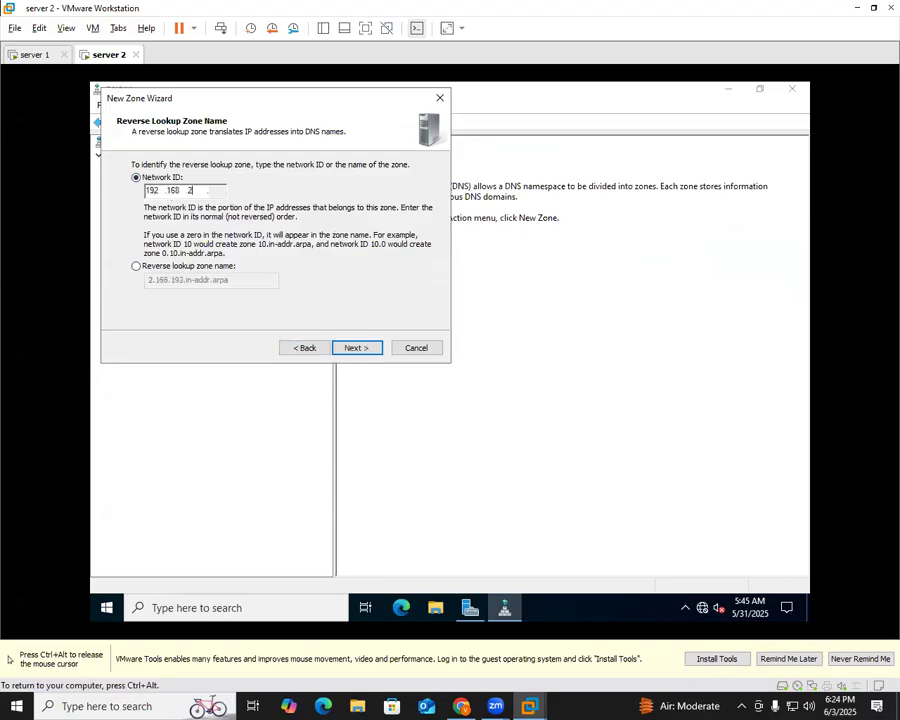
click(373, 346)
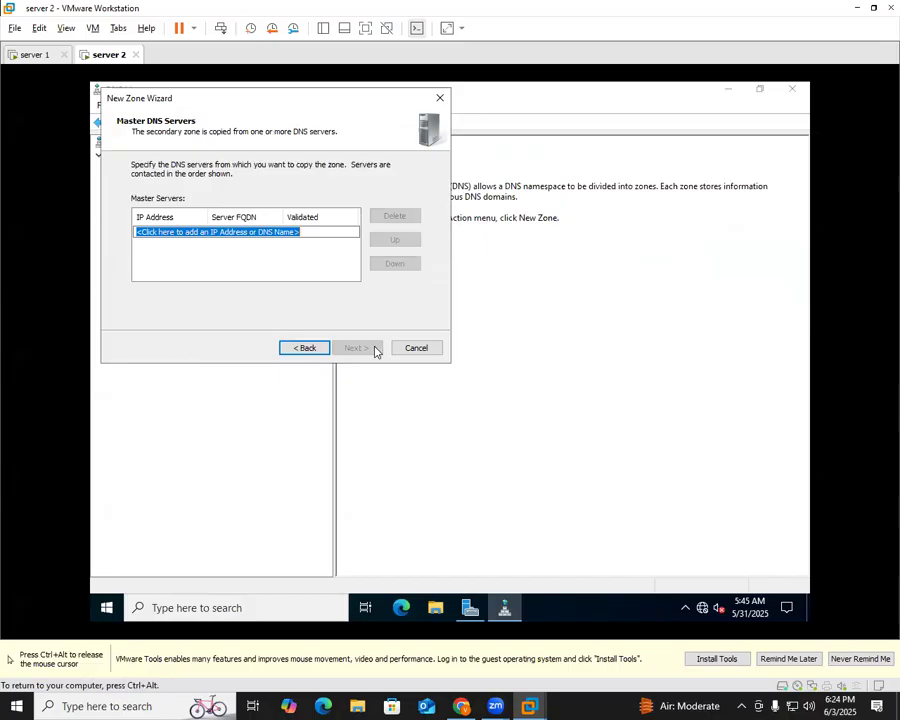
Set master server 192.168.22.100, finish, and open the 22.168.192.in-addr.arpa zone
text(1)
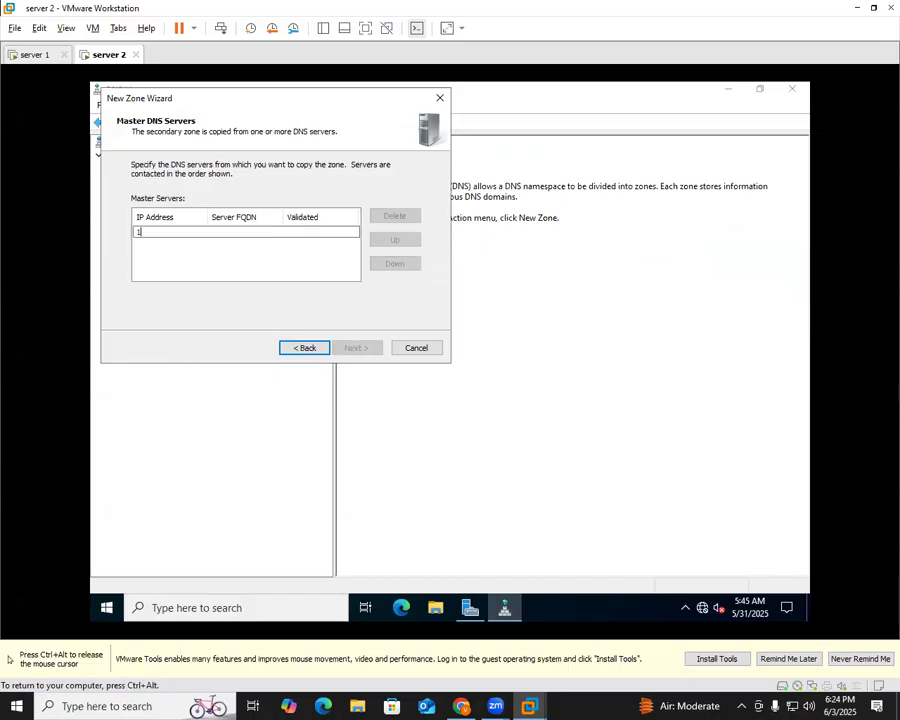
text(92.168.22.100)
click(240, 284)
click(350, 347)
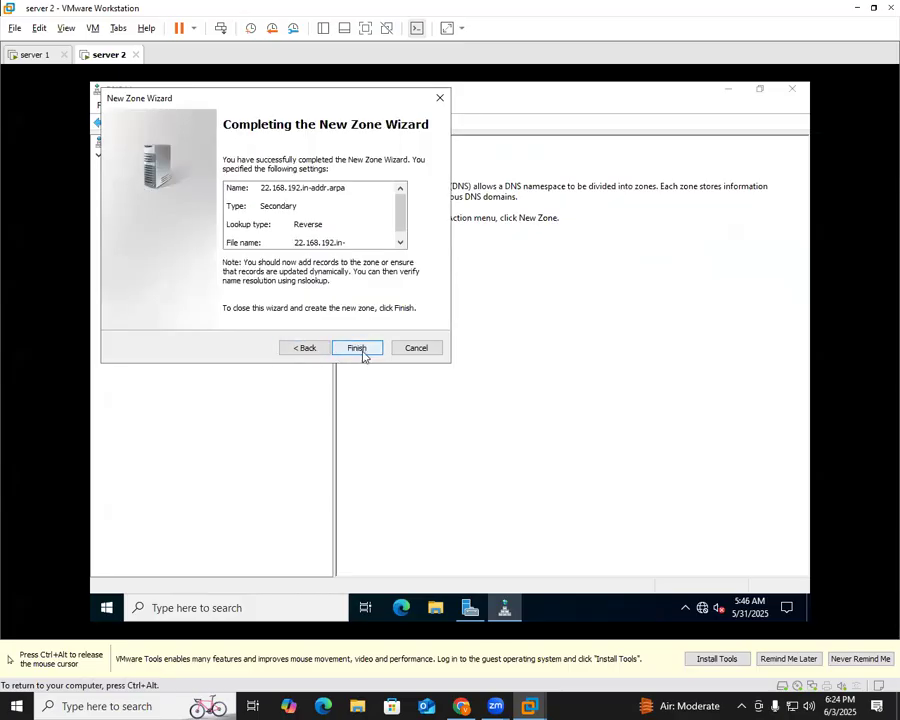
click(362, 351)
double_click(366, 160)
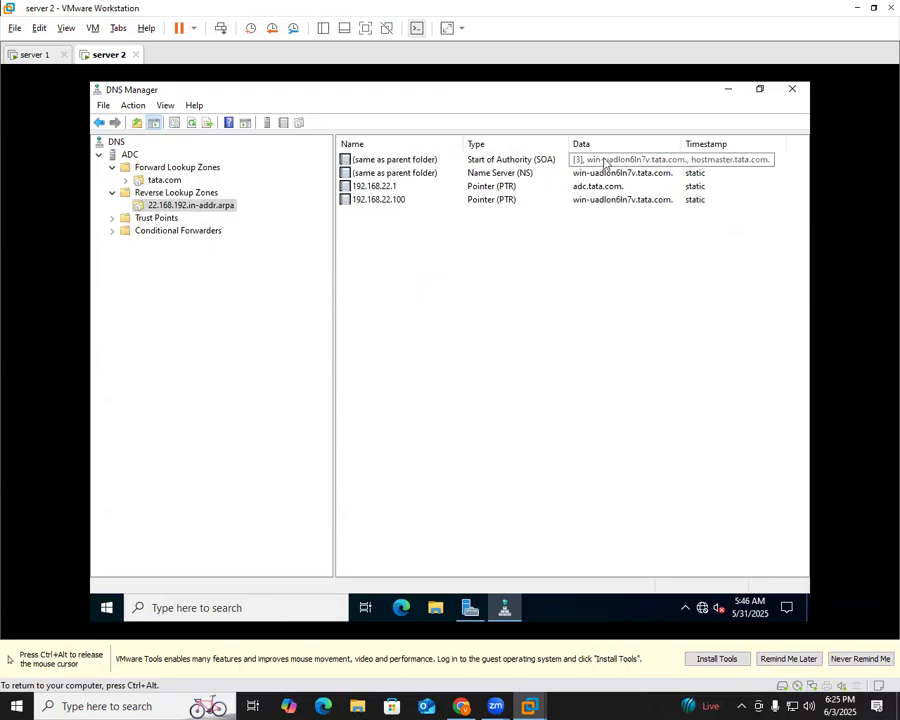
key(ctrl+alt)
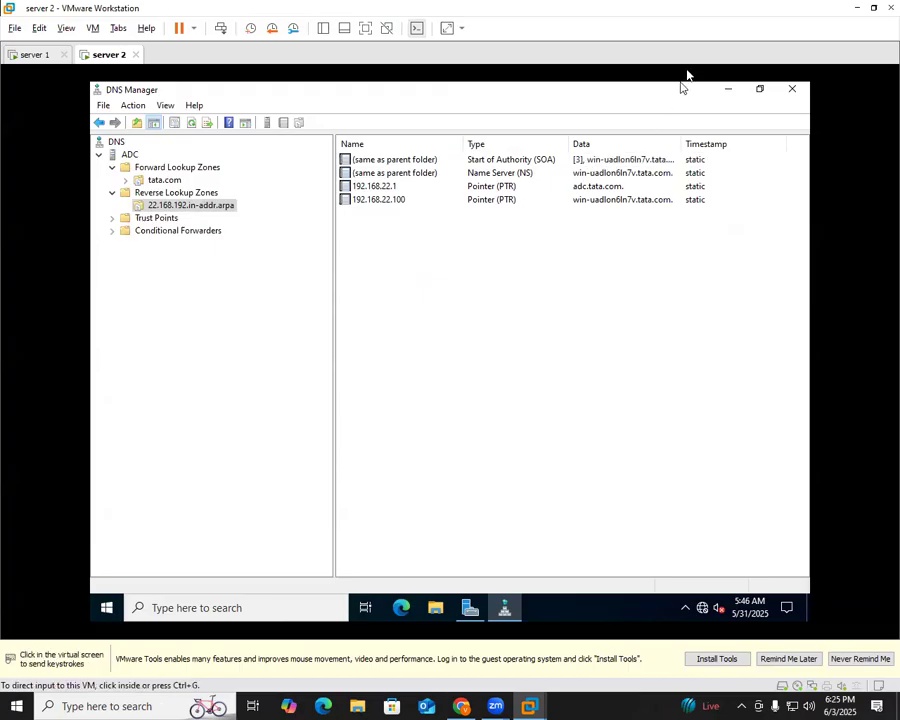